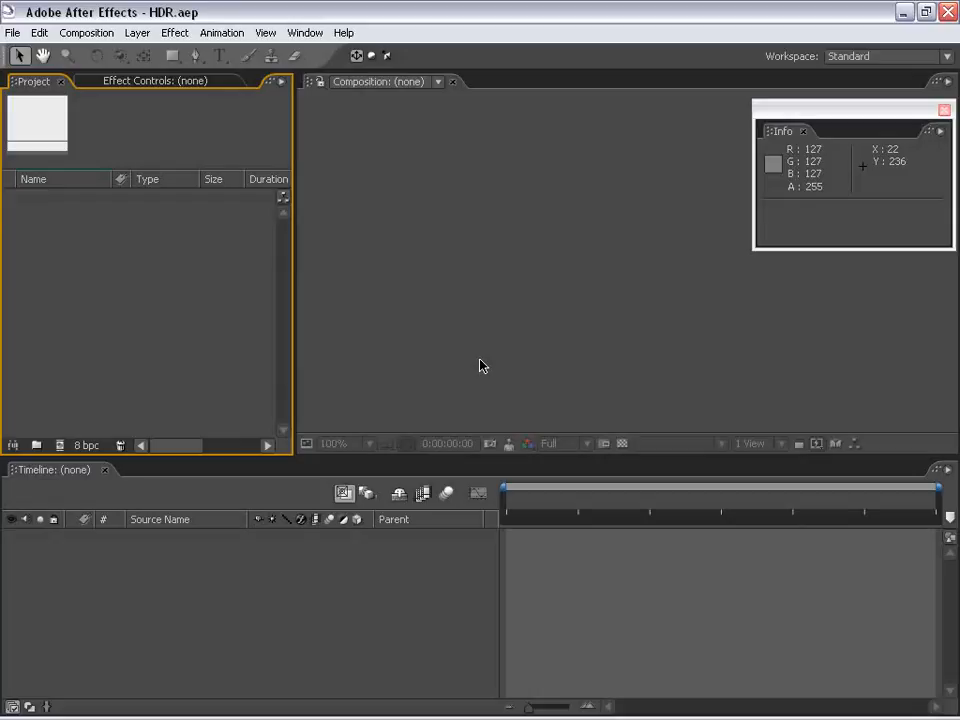
Create a new composition with the NTSC DV preset, 720 x 480, 29.97 fps and a 5-second duration
{"action": "left_click", "coordinate": [190, 275]}
{"action": "left_click", "coordinate": [86, 32]}
{"action": "left_click", "coordinate": [90, 54]}
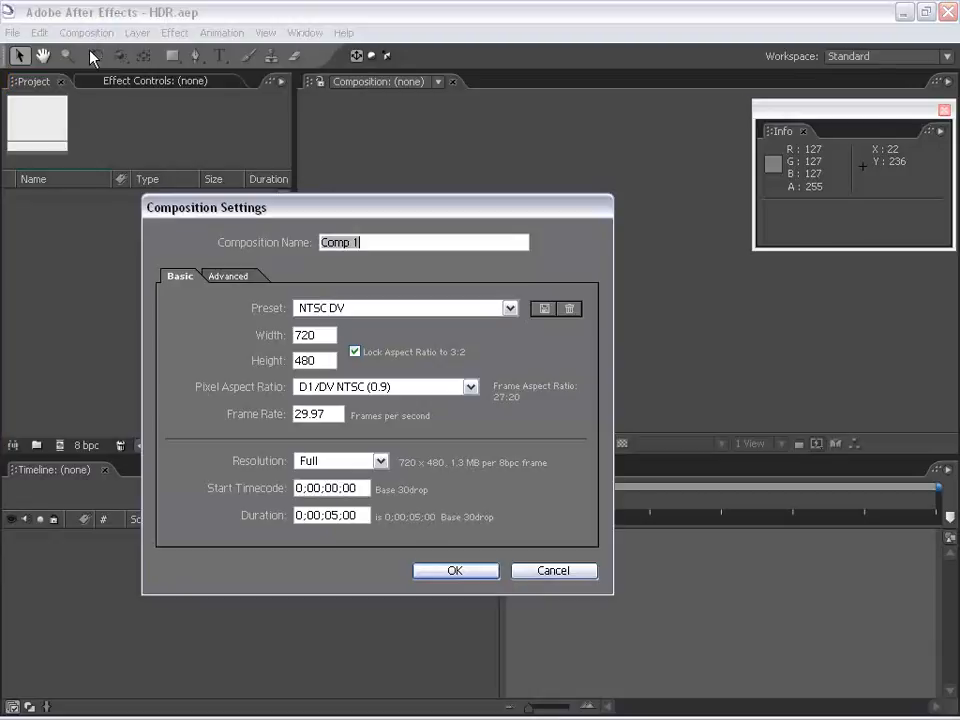
{"action": "left_click", "coordinate": [470, 572]}
Add a white solid layer to the composition
{"action": "left_click", "coordinate": [137, 32]}
{"action": "mouse_move", "coordinate": [137, 53]}
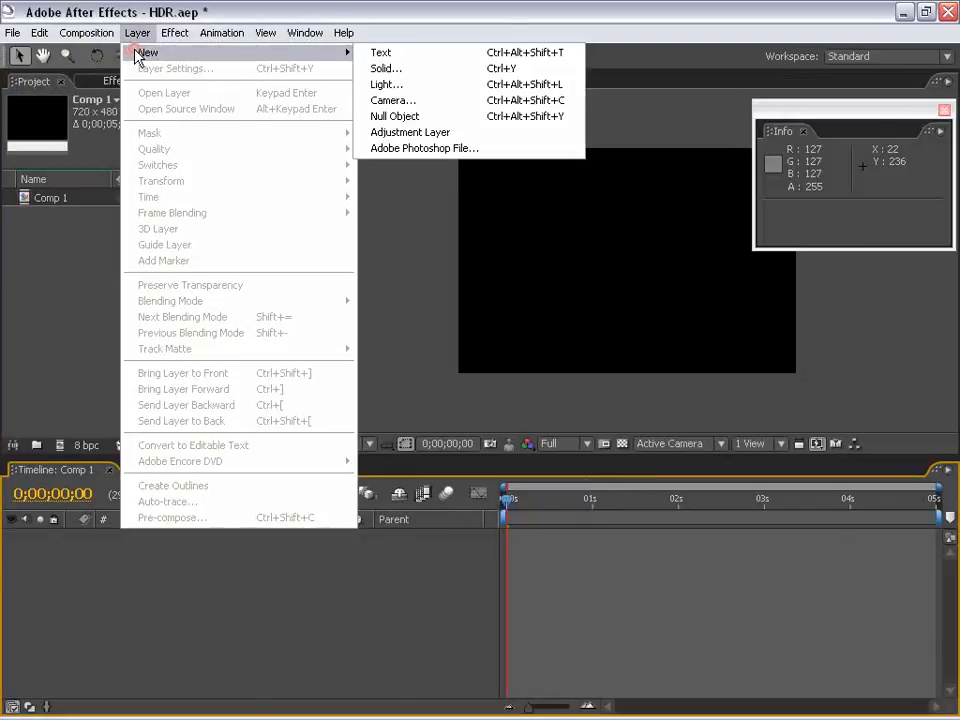
{"action": "left_click", "coordinate": [449, 72]}
{"action": "left_click", "coordinate": [512, 469]}
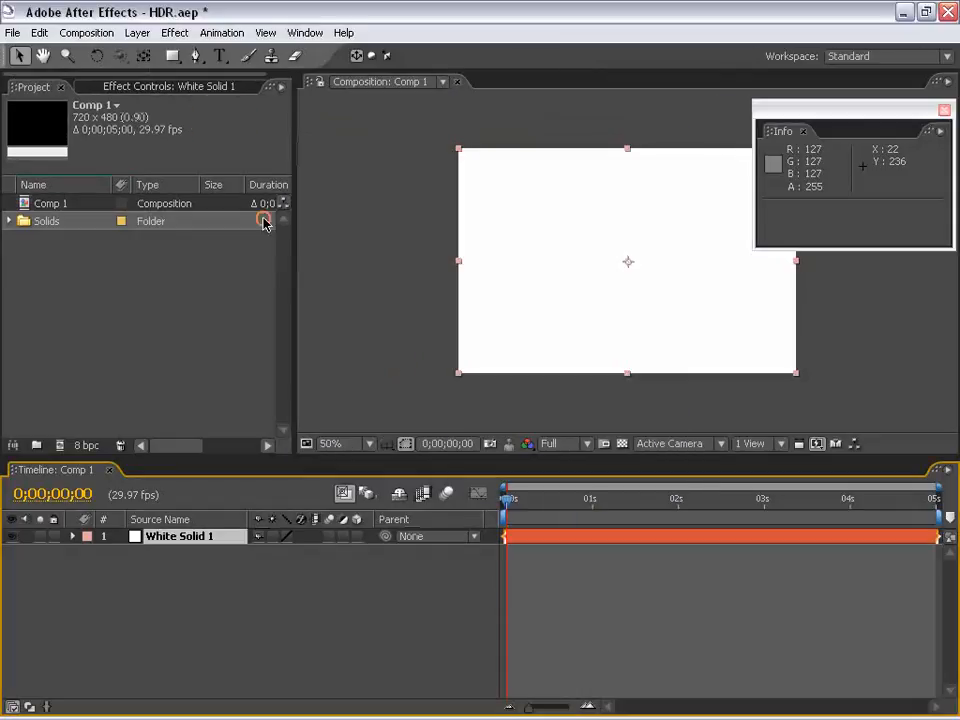
Apply the Ramp effect to the white solid, placing its start at about 360, 46 and its end at about 360, 430
{"action": "left_click", "coordinate": [174, 32]}
{"action": "mouse_move", "coordinate": [240, 238]}
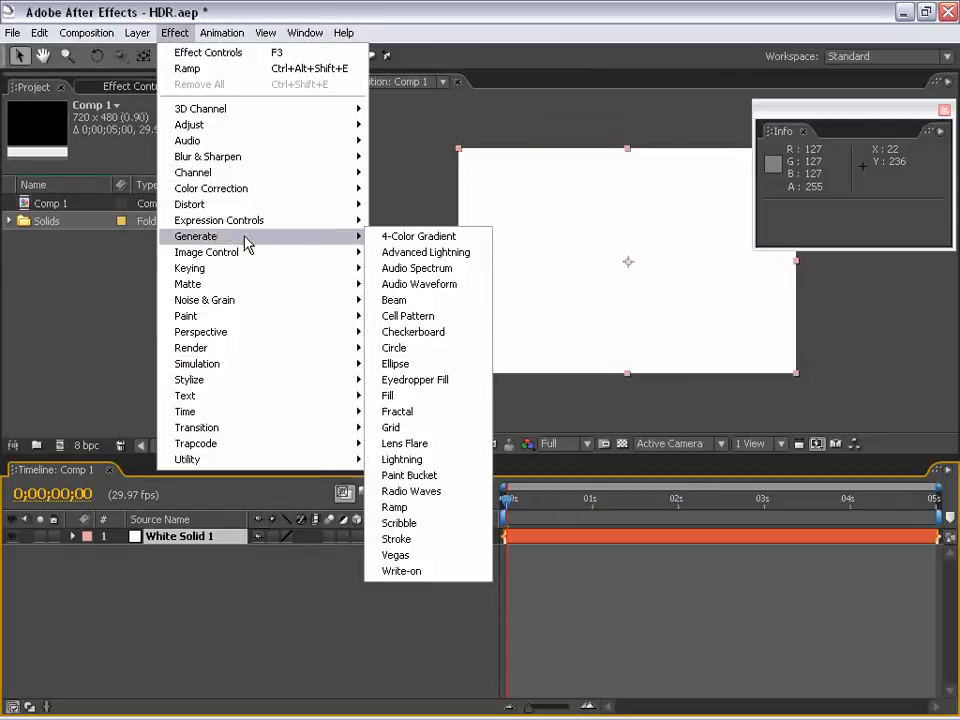
{"action": "left_click", "coordinate": [395, 507]}
{"action": "key", "text": "h"}
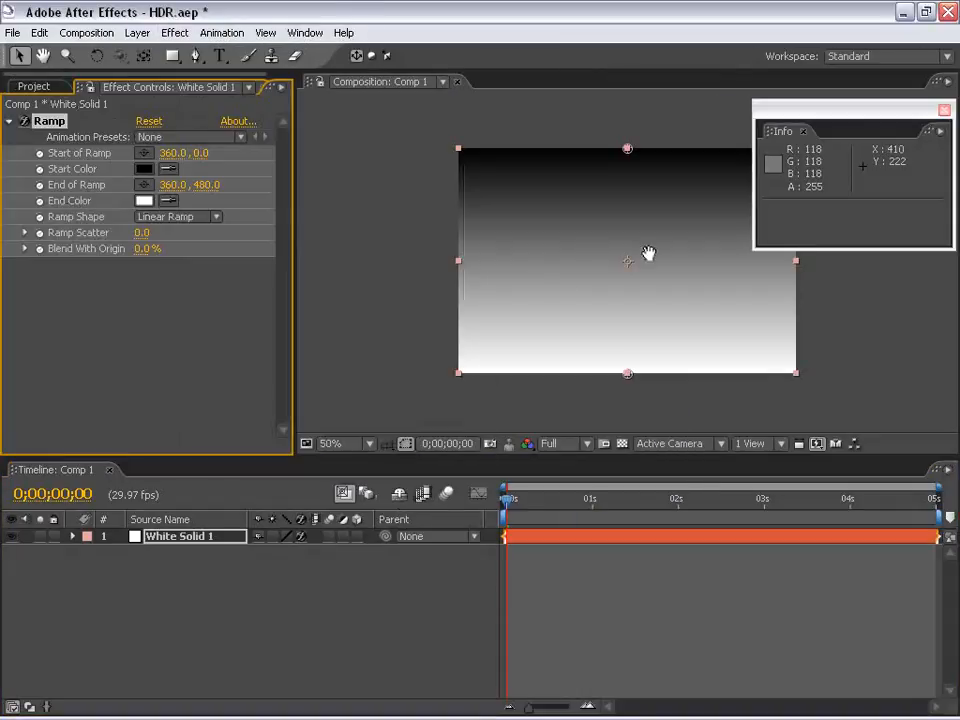
{"action": "left_click_drag", "start_coordinate": [649, 253], "coordinate": [526, 259]}
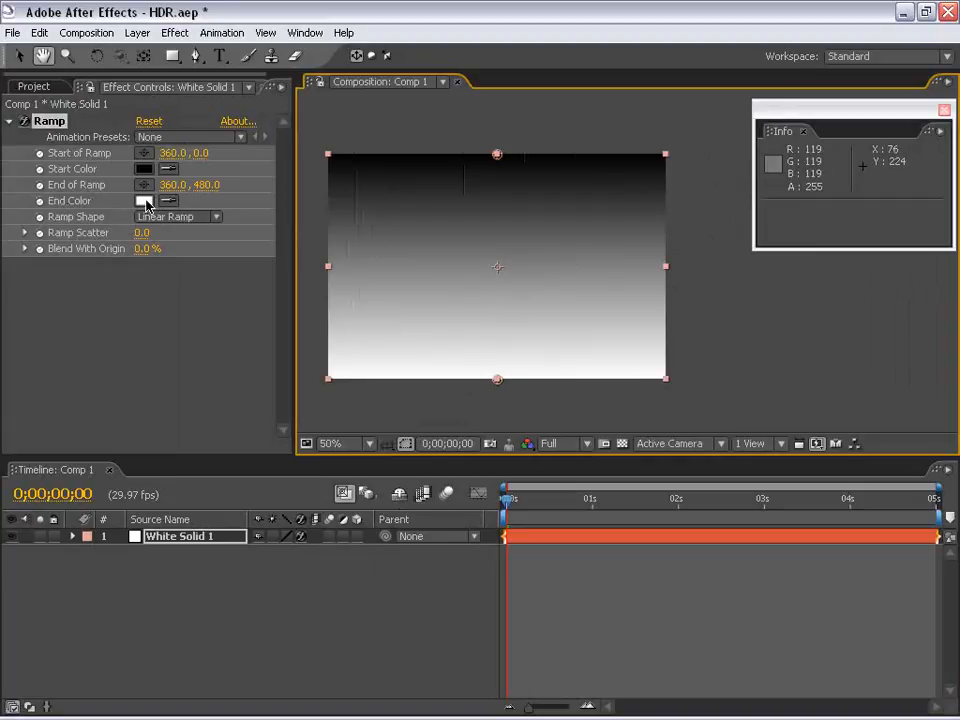
{"action": "left_click_drag", "start_coordinate": [497, 154], "coordinate": [497, 180]}
{"action": "left_click_drag", "start_coordinate": [497, 381], "coordinate": [497, 358]}
Reposition the floating Info panel and switch the project to floating-point colour depth
{"action": "left_click_drag", "start_coordinate": [809, 112], "coordinate": [786, 139]}
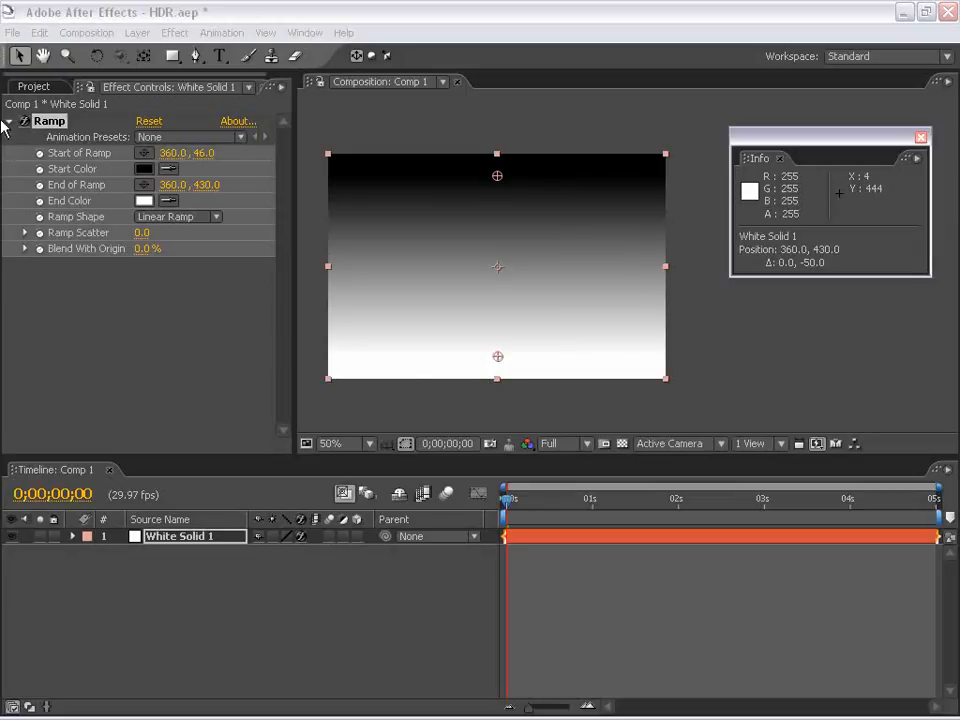
{"action": "left_click", "coordinate": [38, 86]}
{"action": "left_click", "coordinate": [125, 88]}
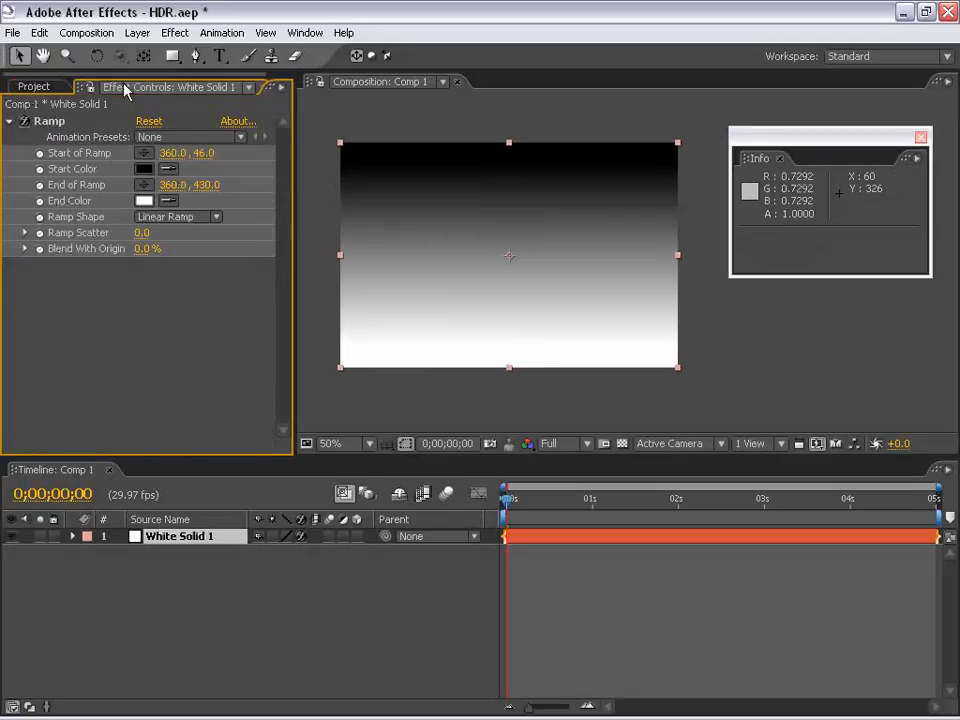
Set the Ramp's End Color to 4 for each of red, green and blue
{"action": "left_click", "coordinate": [144, 201]}
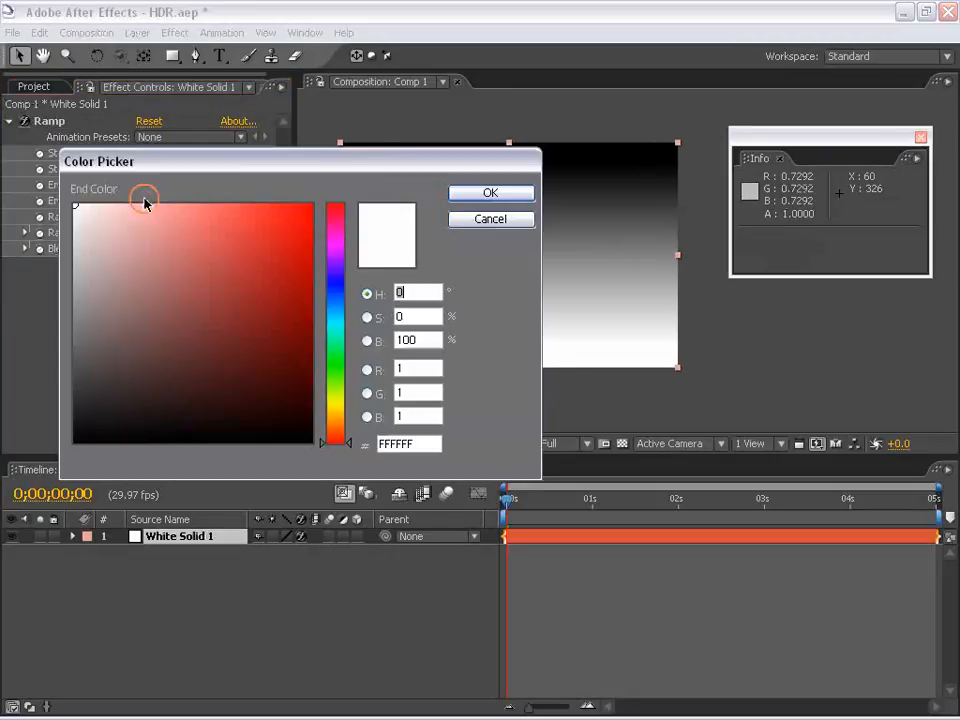
{"action": "left_click_drag", "start_coordinate": [373, 165], "coordinate": [386, 220]}
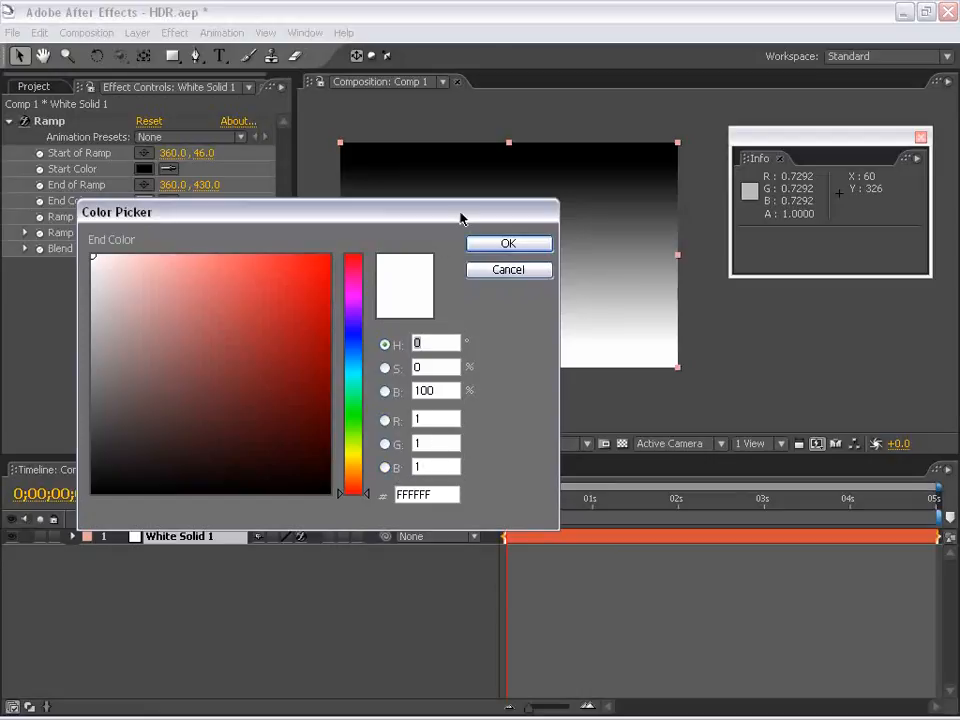
{"action": "left_click_drag", "start_coordinate": [437, 216], "coordinate": [479, 266]}
{"action": "left_click_drag", "start_coordinate": [171, 335], "coordinate": [62, 236]}
{"action": "left_click_drag", "start_coordinate": [264, 271], "coordinate": [288, 305]}
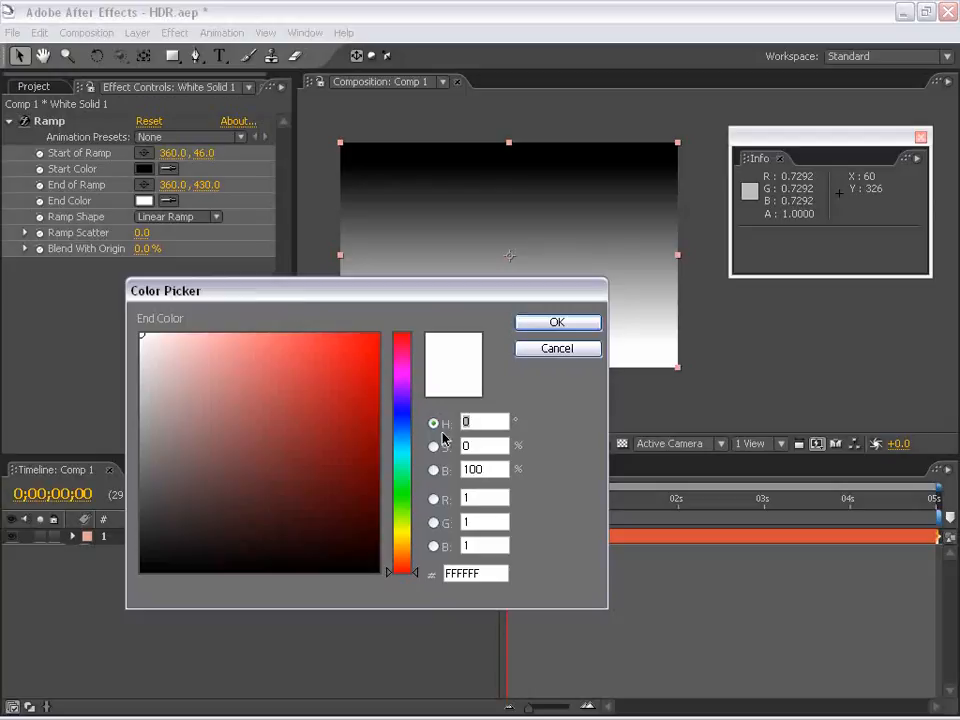
{"action": "left_click", "coordinate": [444, 498]}
{"action": "left_click_drag", "start_coordinate": [245, 292], "coordinate": [197, 278]}
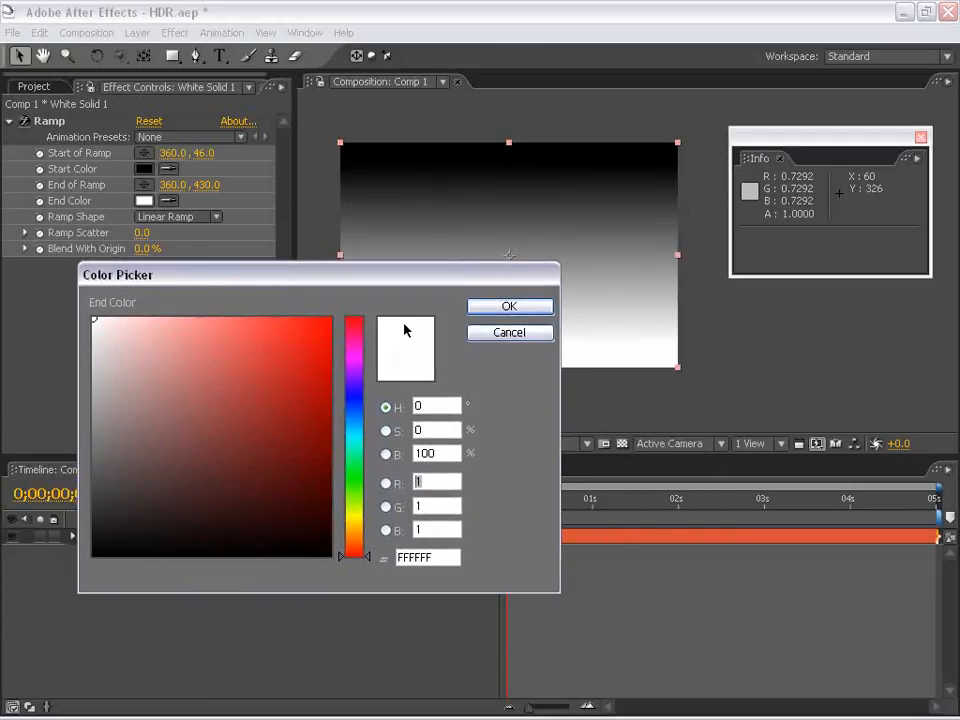
{"action": "left_click", "coordinate": [450, 481]}
{"action": "left_click_drag", "start_coordinate": [422, 479], "coordinate": [386, 483]}
{"action": "type", "text": "4"}
{"action": "double_click", "coordinate": [440, 503]}
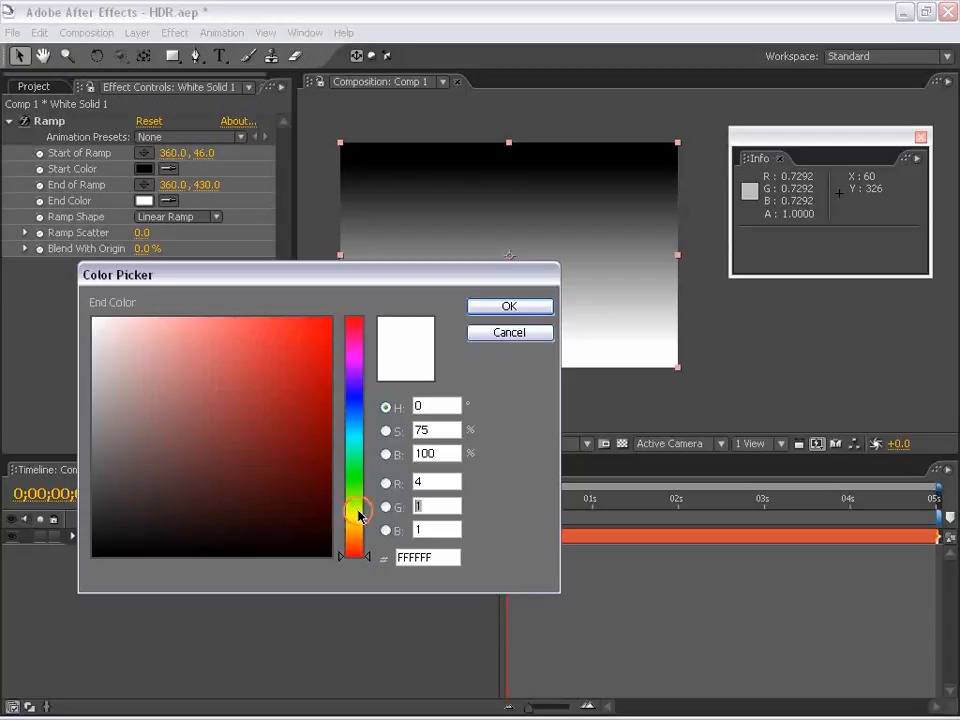
{"action": "type", "text": "4"}
{"action": "key", "text": "Tab"}
{"action": "type", "text": "4"}
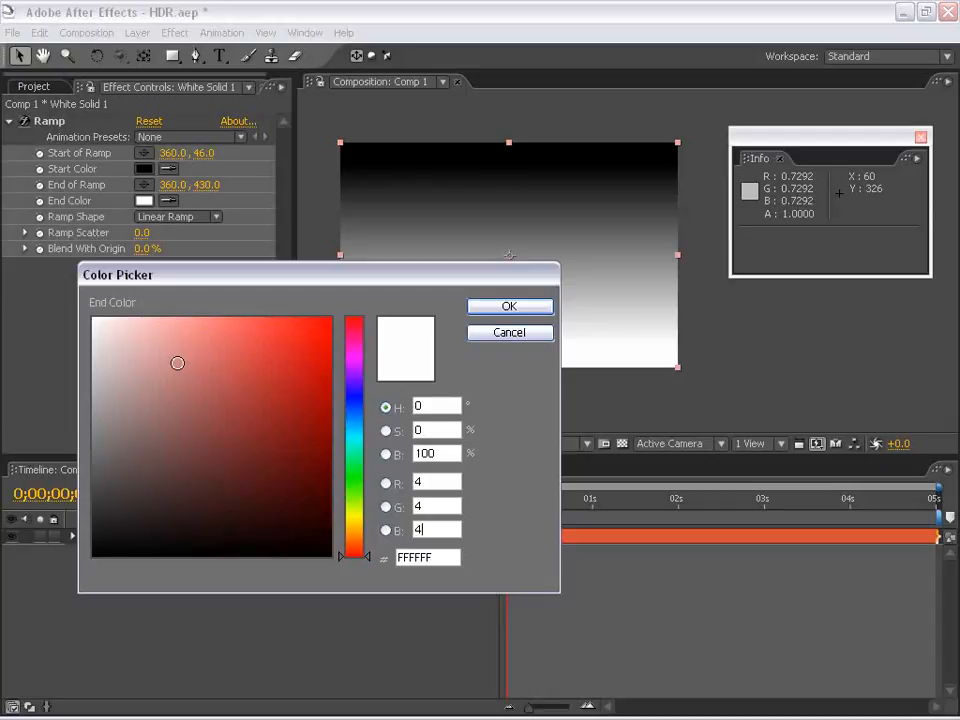
{"action": "left_click", "coordinate": [509, 307]}
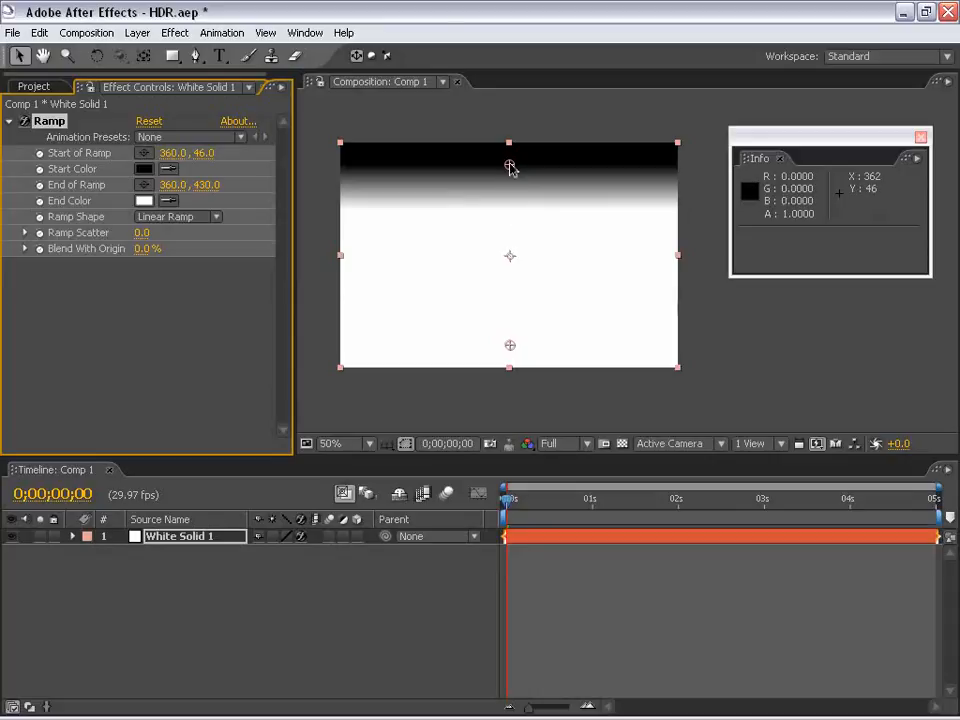
Move the Ramp's start point to about 360, 4 and its end point to about 360, 480
{"action": "left_click_drag", "start_coordinate": [510, 165], "coordinate": [508, 146]}
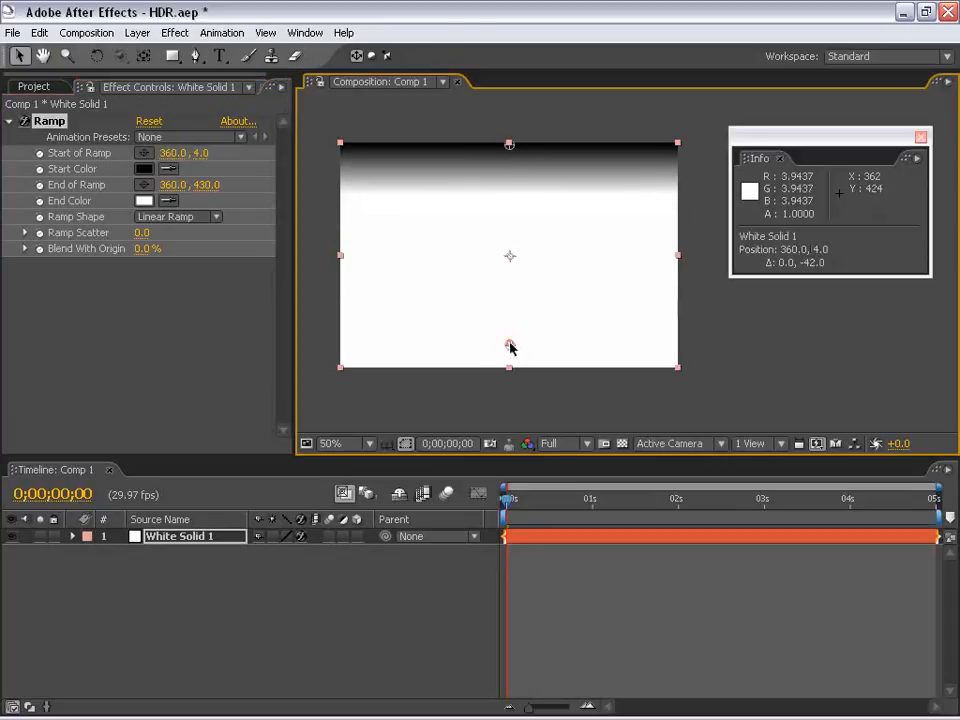
{"action": "left_click_drag", "start_coordinate": [508, 345], "coordinate": [510, 368]}
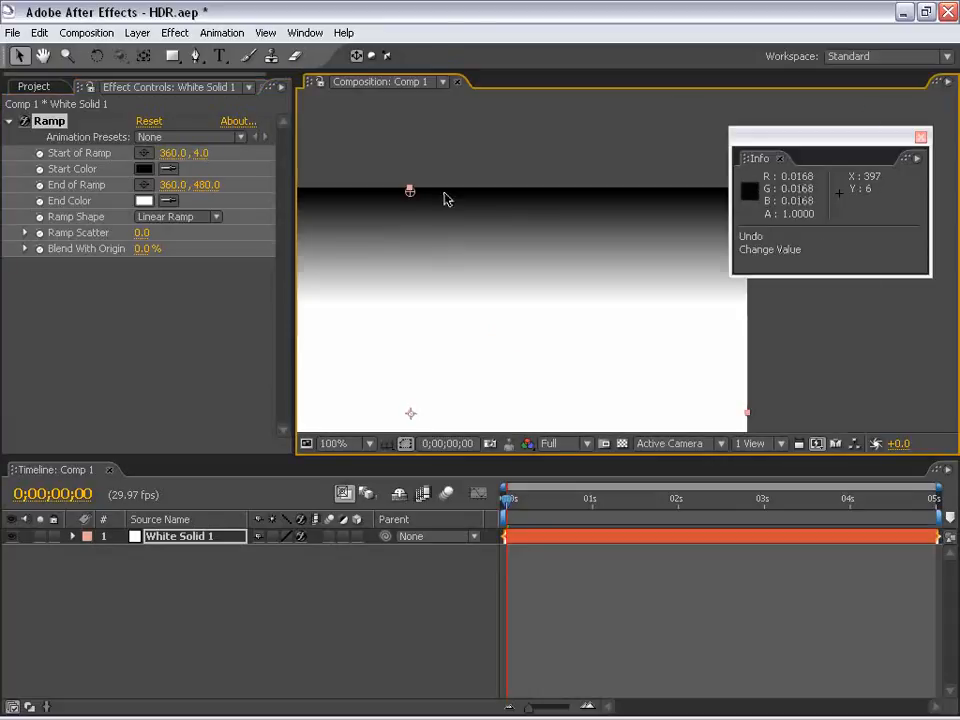
Examine the pixel values along the gradient, from the dark upper edge to the overbright white area
{"action": "scroll", "coordinate": [445, 198], "scroll_direction": "up", "scroll_amount": 1}
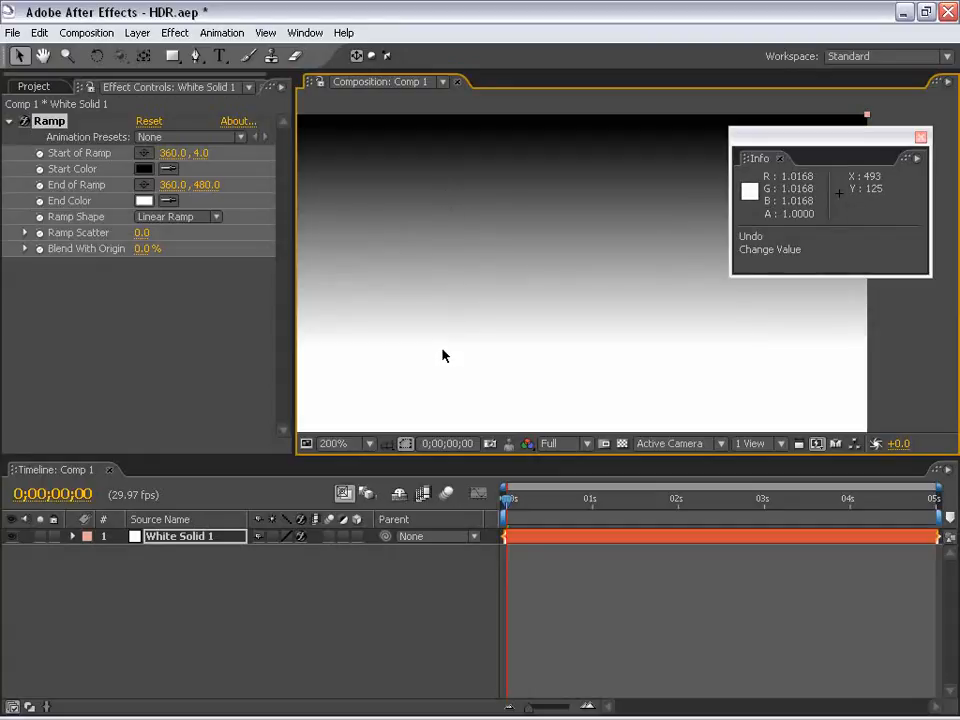
{"action": "scroll", "coordinate": [444, 354], "scroll_direction": "down", "scroll_amount": 2}
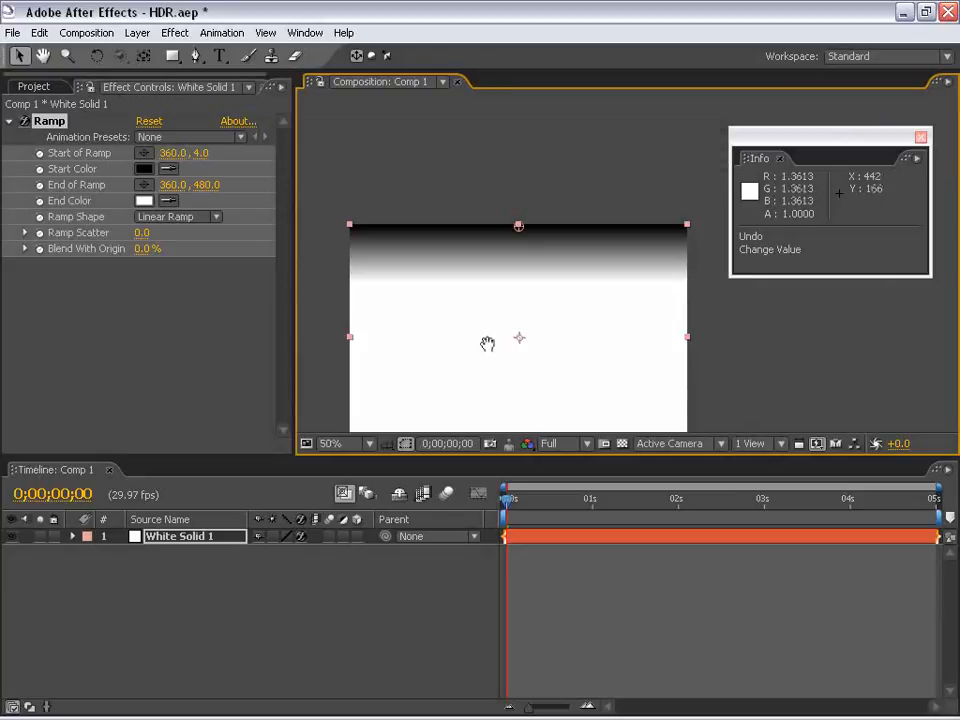
{"action": "left_click_drag", "start_coordinate": [489, 343], "coordinate": [474, 217]}
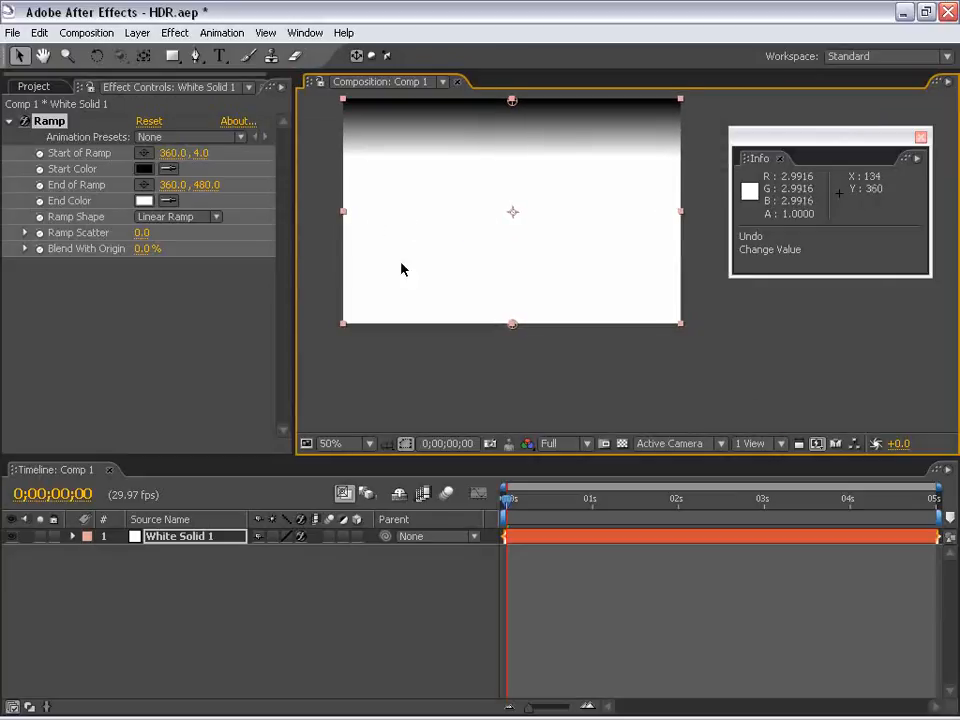
{"action": "scroll", "coordinate": [401, 268], "scroll_direction": "up", "scroll_amount": 1}
{"action": "left_click_drag", "start_coordinate": [480, 325], "coordinate": [430, 263]}
{"action": "left_click_drag", "start_coordinate": [508, 169], "coordinate": [614, 314]}
{"action": "scroll", "coordinate": [475, 240], "scroll_direction": "down", "scroll_amount": 1}
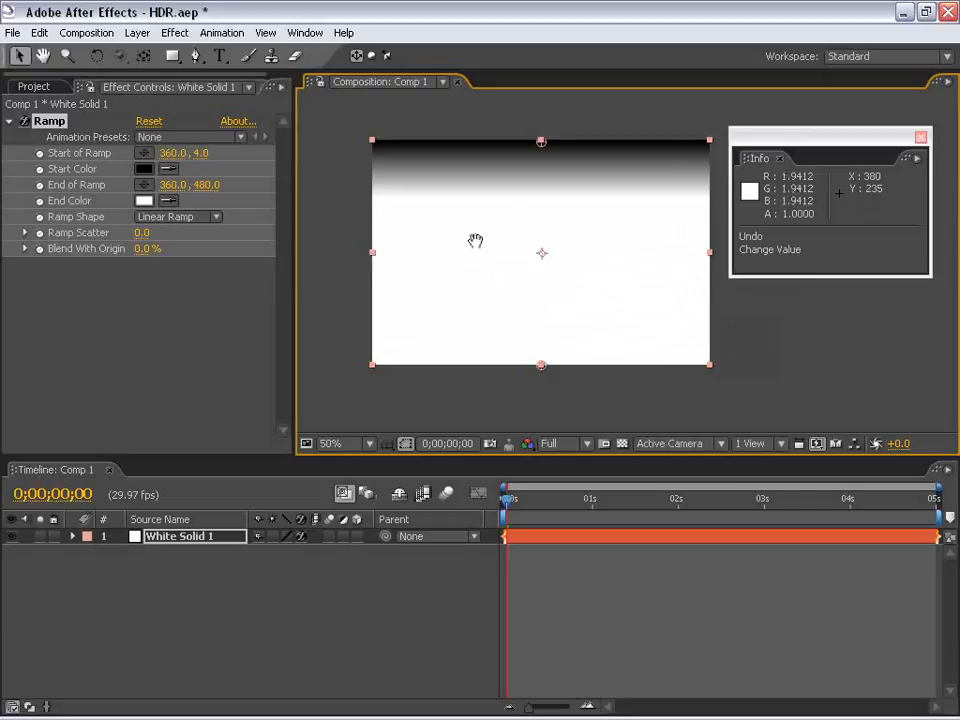
{"action": "left_click_drag", "start_coordinate": [511, 206], "coordinate": [511, 220]}
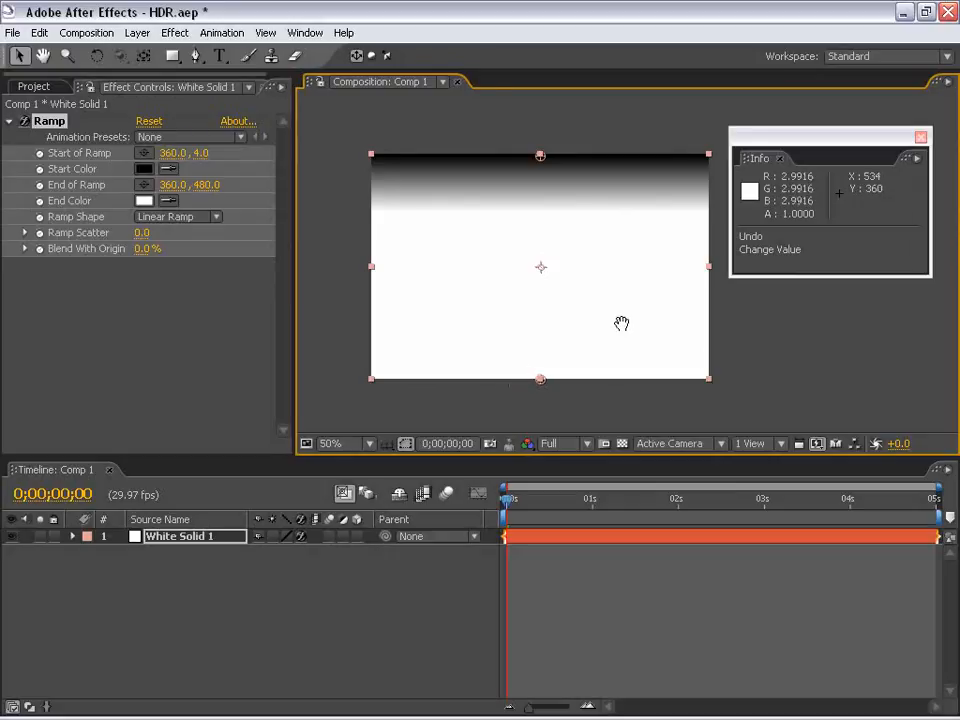
{"action": "left_click_drag", "start_coordinate": [617, 324], "coordinate": [600, 325]}
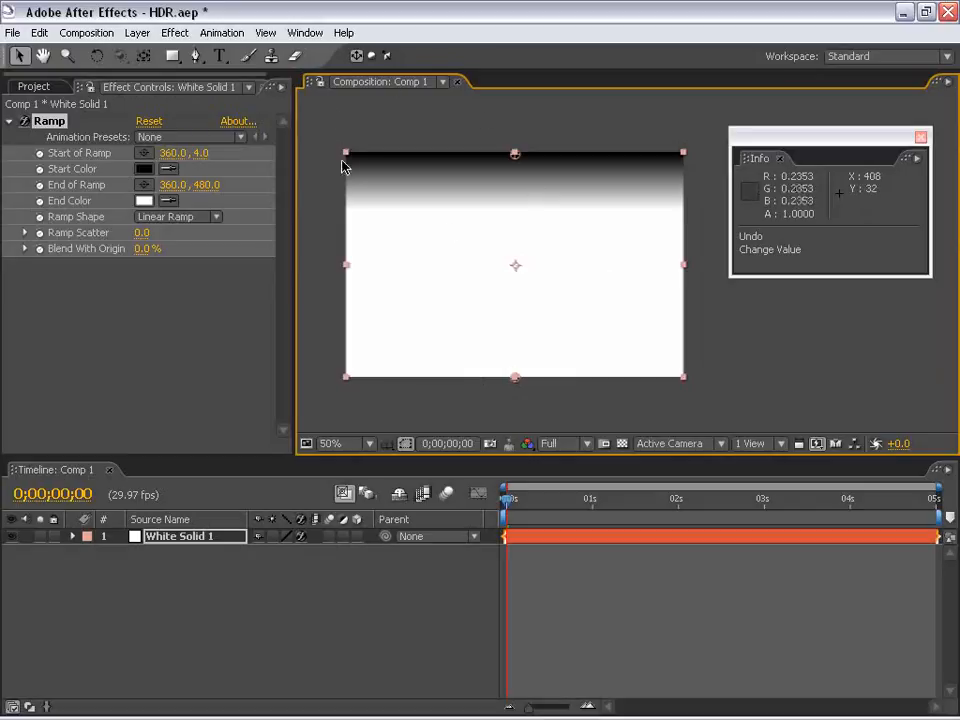
Lower the composition viewer's preview exposure to about -6.3 to inspect the gradient's overbright range
{"action": "left_click_drag", "start_coordinate": [903, 449], "coordinate": [870, 446]}
{"action": "left_click", "coordinate": [875, 444]}
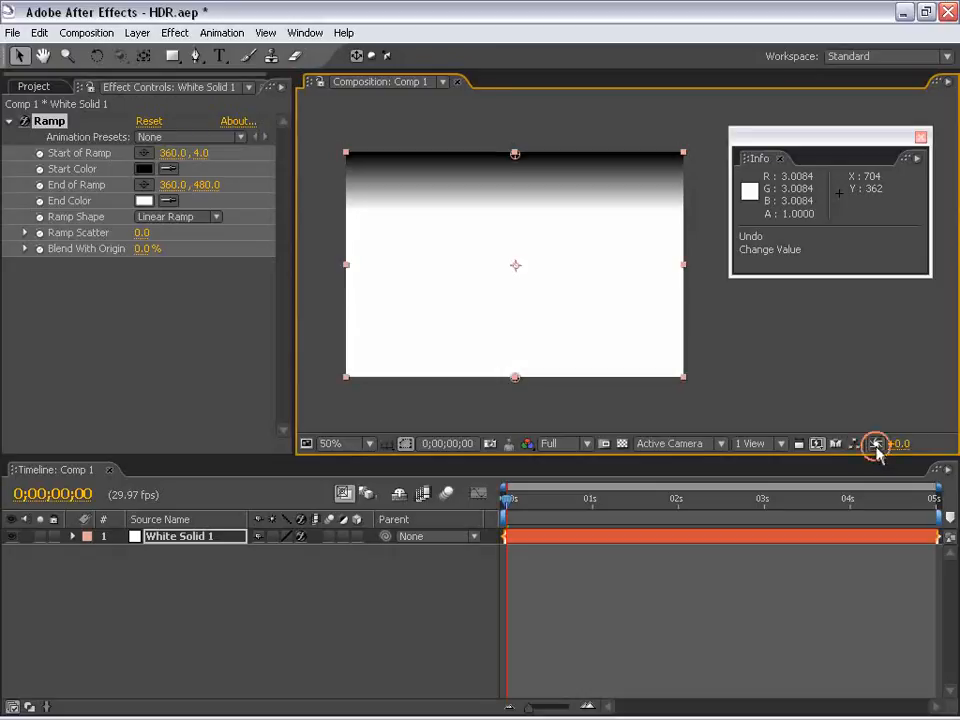
{"action": "left_click_drag", "start_coordinate": [518, 249], "coordinate": [514, 224]}
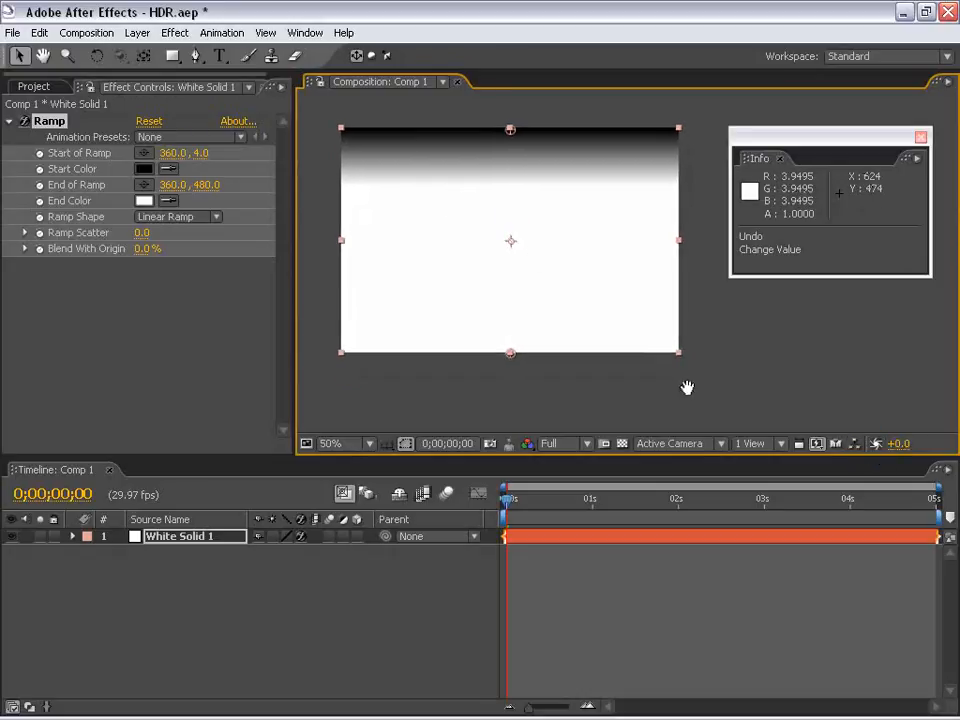
{"action": "left_click_drag", "start_coordinate": [900, 446], "coordinate": [843, 444]}
Move the Ramp's end point to about 360, 430 and reset the composition viewer's preview exposure
{"action": "left_click_drag", "start_coordinate": [510, 352], "coordinate": [510, 329]}
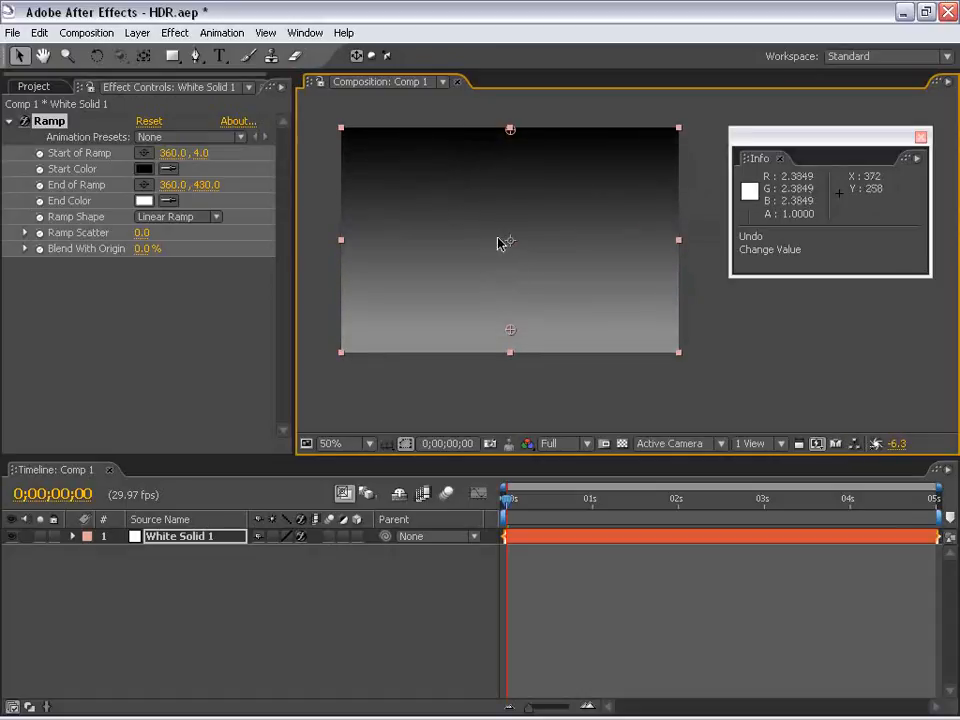
{"action": "left_click", "coordinate": [876, 443]}
{"action": "left_click_drag", "start_coordinate": [521, 214], "coordinate": [542, 246]}
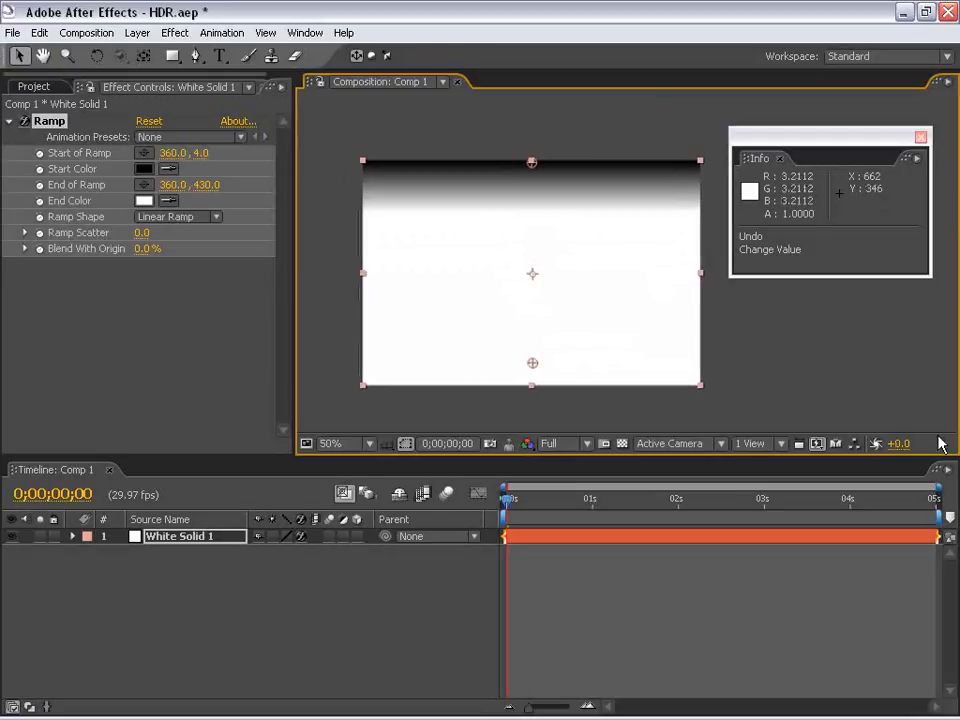
{"action": "mouse_move", "coordinate": [482, 255]}
{"action": "left_mouse_down"}
{"action": "mouse_move", "coordinate": [452, 223]}
{"action": "mouse_move", "coordinate": [476, 251]}
{"action": "left_mouse_up"}
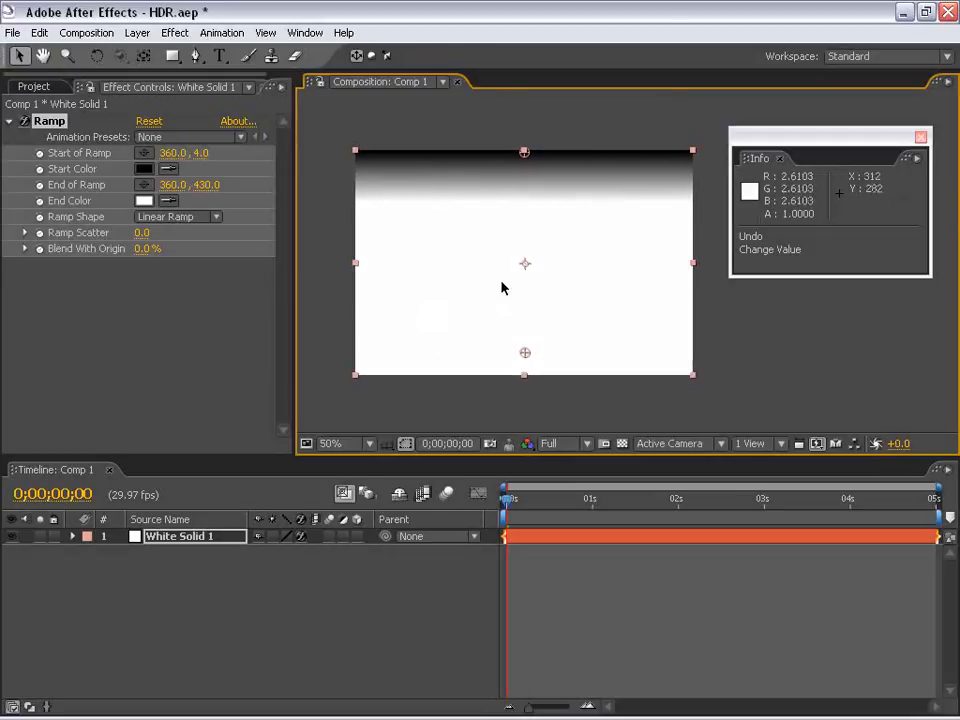
{"action": "left_click_drag", "start_coordinate": [611, 280], "coordinate": [594, 273]}
{"action": "left_click_drag", "start_coordinate": [539, 220], "coordinate": [532, 235]}
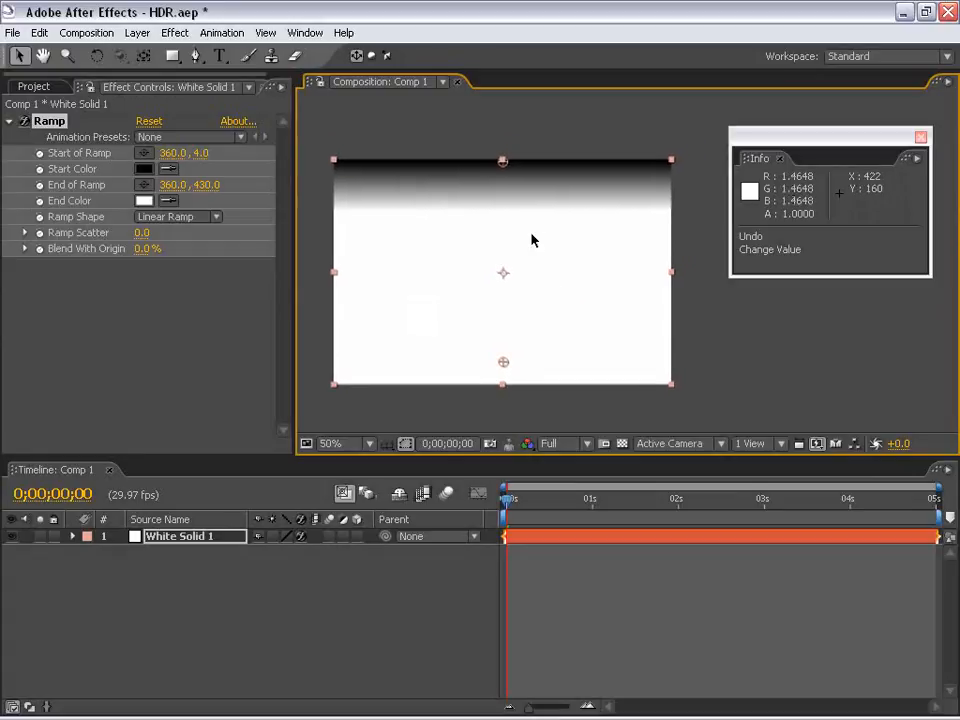
Apply the Exposure effect to the white solid and lower its master Exposure to -5.60
{"action": "left_click", "coordinate": [174, 33]}
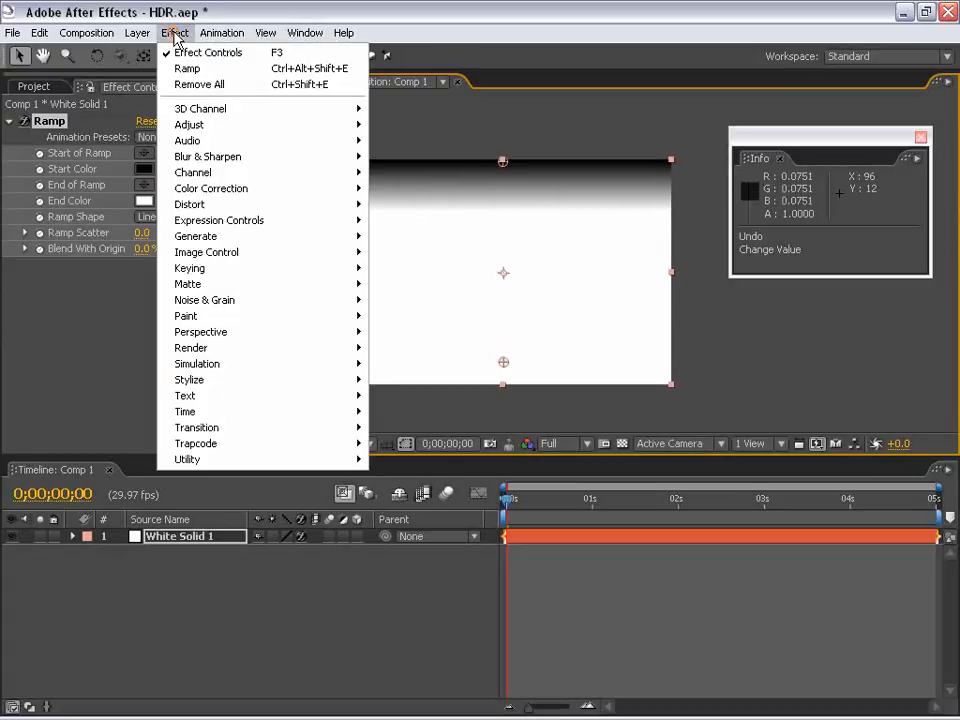
{"action": "mouse_move", "coordinate": [210, 190]}
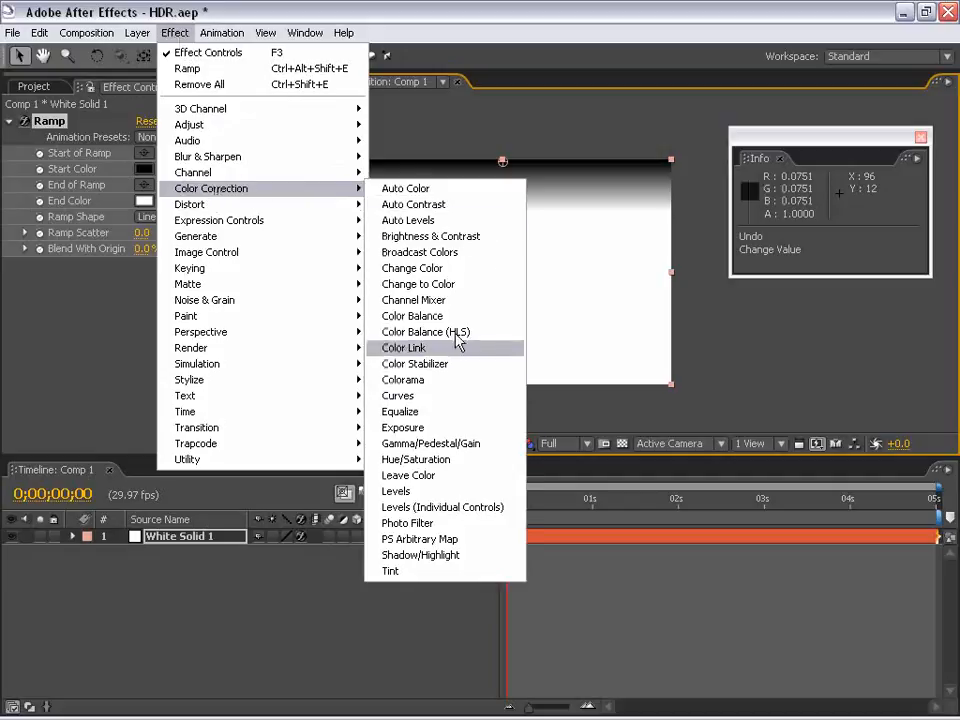
{"action": "left_click", "coordinate": [405, 427]}
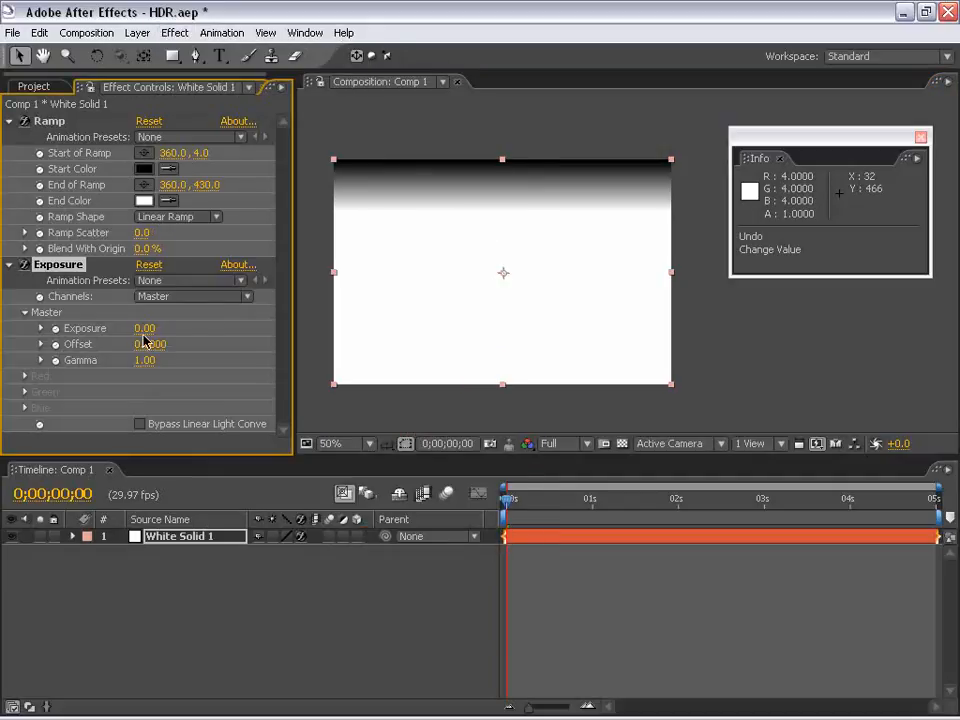
{"action": "left_click_drag", "start_coordinate": [146, 328], "coordinate": [97, 328]}
{"action": "key", "text": "space"}
{"action": "scroll", "coordinate": [516, 328], "scroll_direction": "up", "scroll_amount": 1}
{"action": "left_click_drag", "start_coordinate": [521, 343], "coordinate": [546, 249]}
{"action": "scroll", "coordinate": [511, 281], "scroll_direction": "down", "scroll_amount": 1}
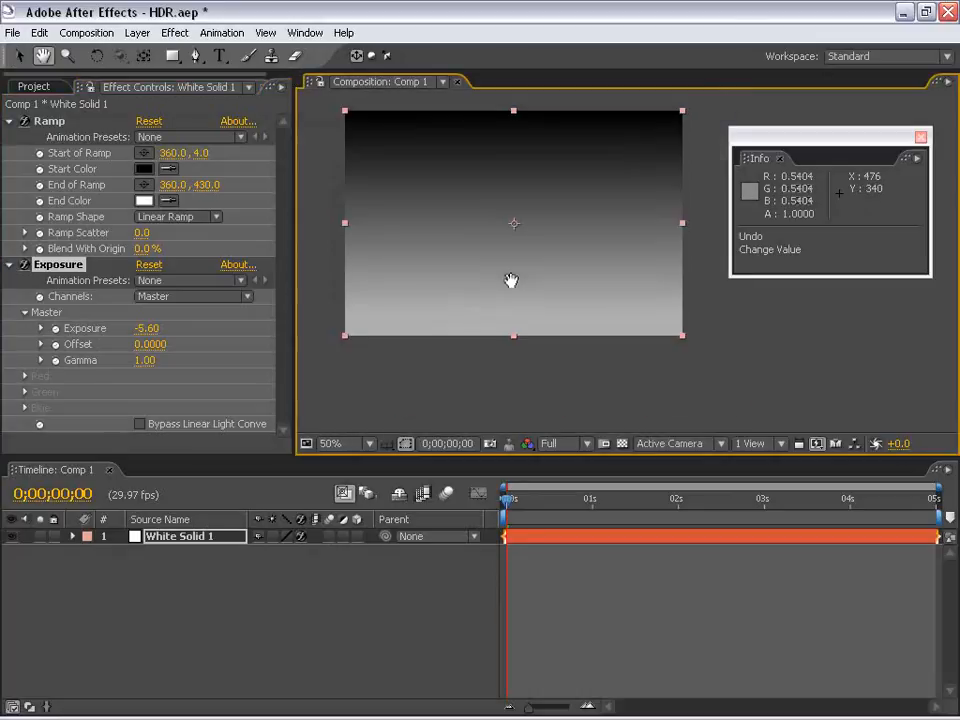
{"action": "left_click_drag", "start_coordinate": [487, 229], "coordinate": [501, 296]}
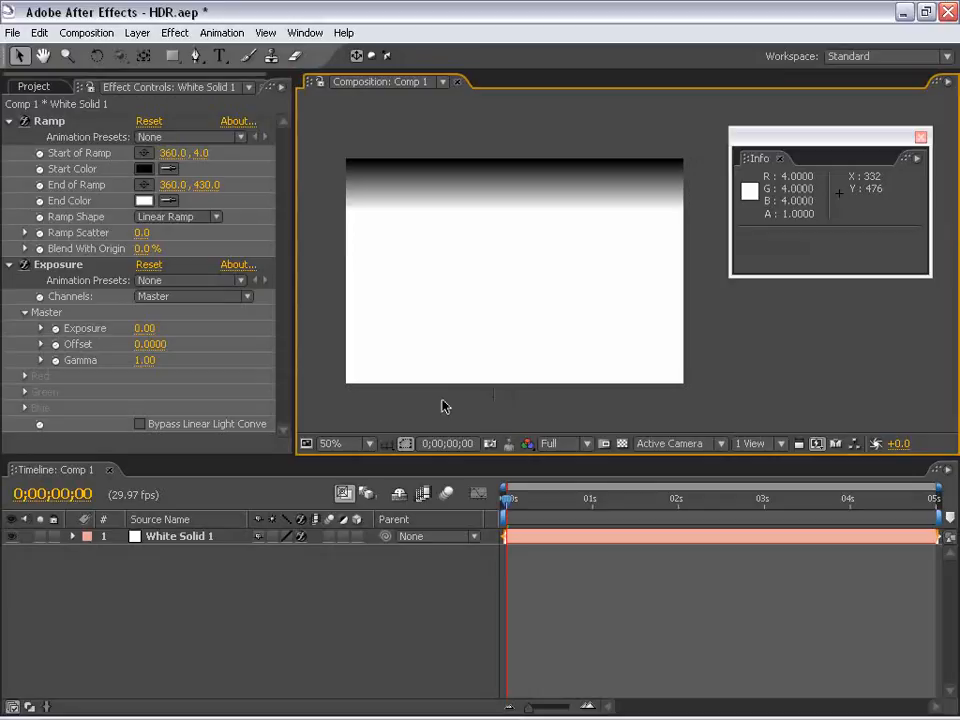
Import car.hdr from the Footage folder and preview it in the footage viewer
{"action": "left_click", "coordinate": [527, 525]}
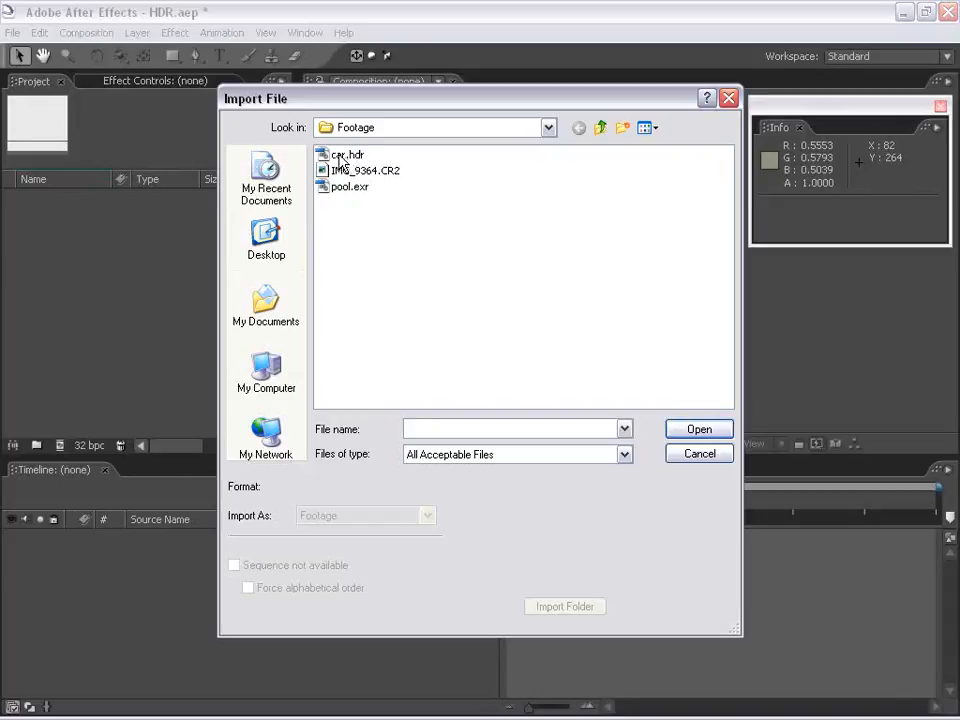
{"action": "double_click", "coordinate": [340, 158]}
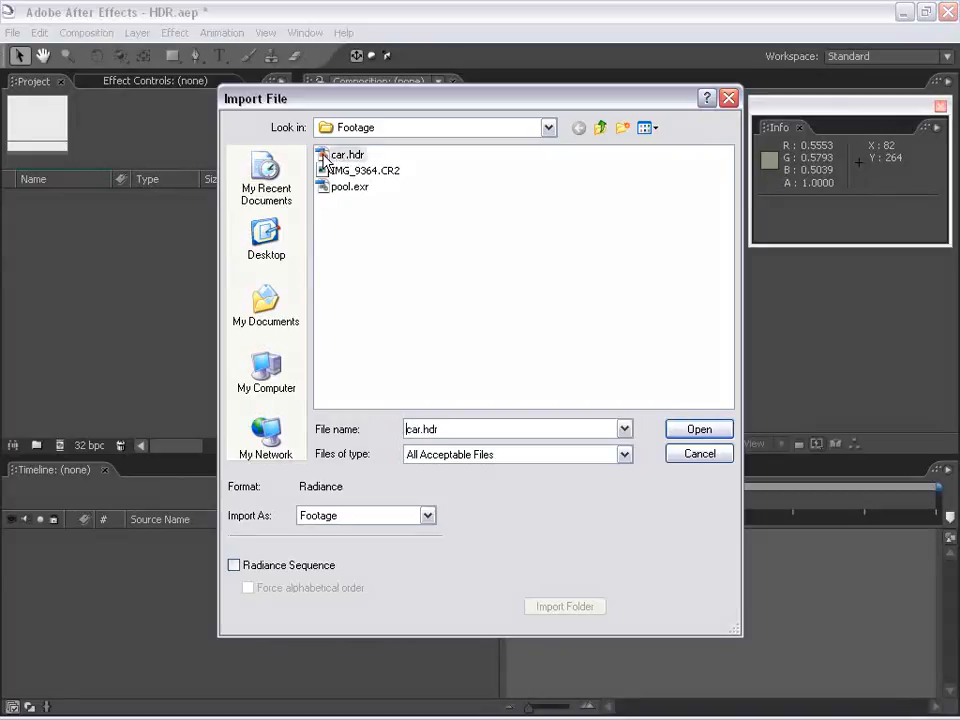
{"action": "left_click", "coordinate": [43, 220]}
{"action": "left_click", "coordinate": [25, 198]}
{"action": "double_click", "coordinate": [25, 198]}
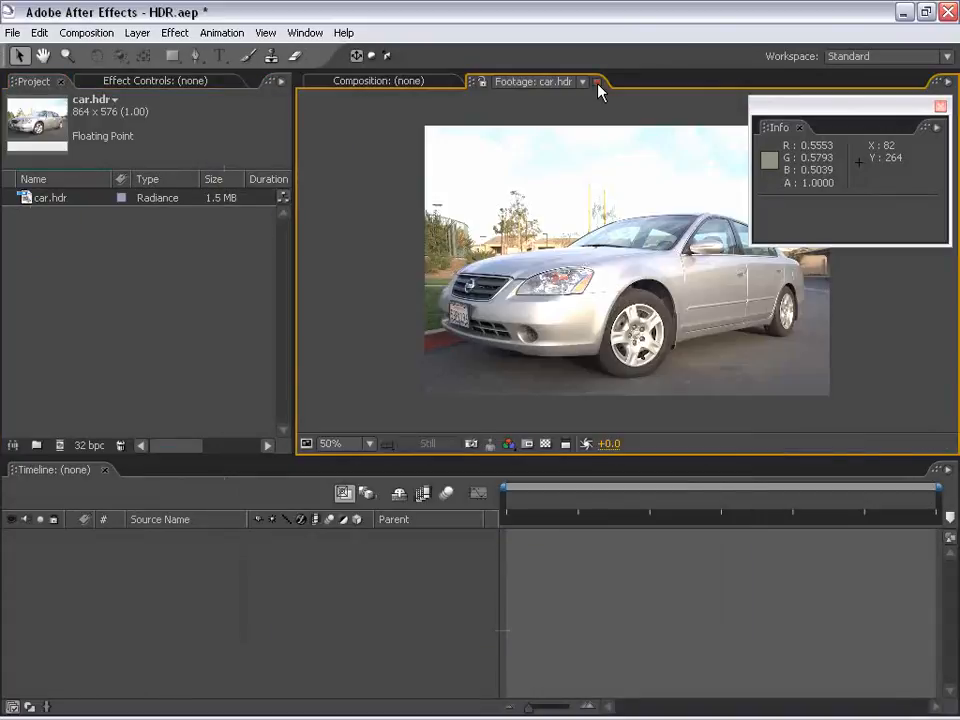
{"action": "left_click", "coordinate": [597, 83]}
{"action": "left_click", "coordinate": [74, 248]}
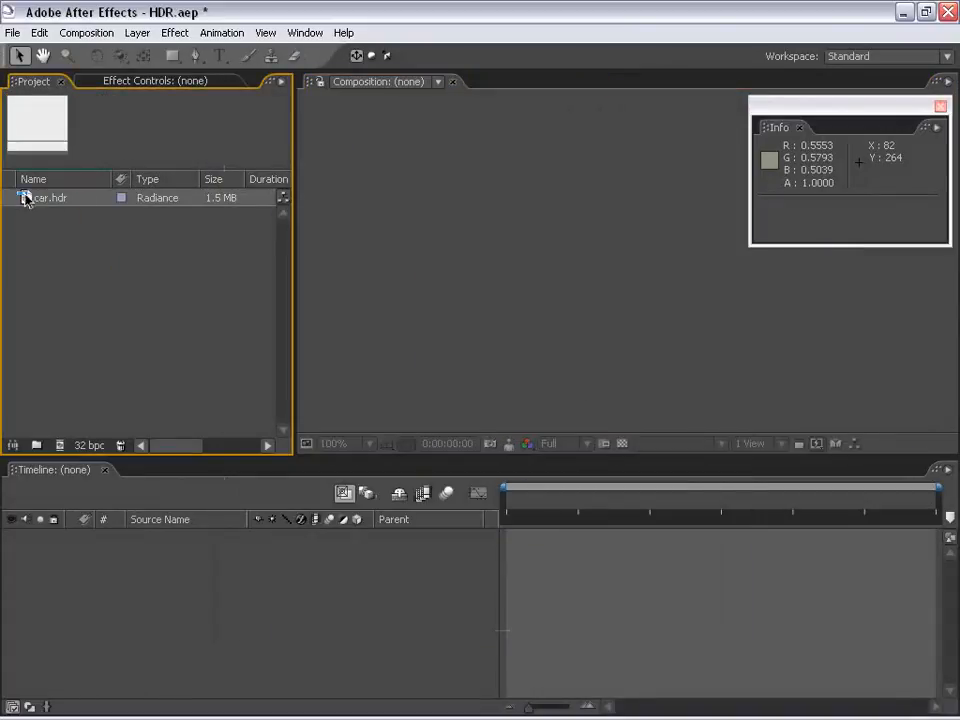
Create a new composition from the car.hdr footage
{"action": "left_click_drag", "start_coordinate": [25, 198], "coordinate": [428, 244]}
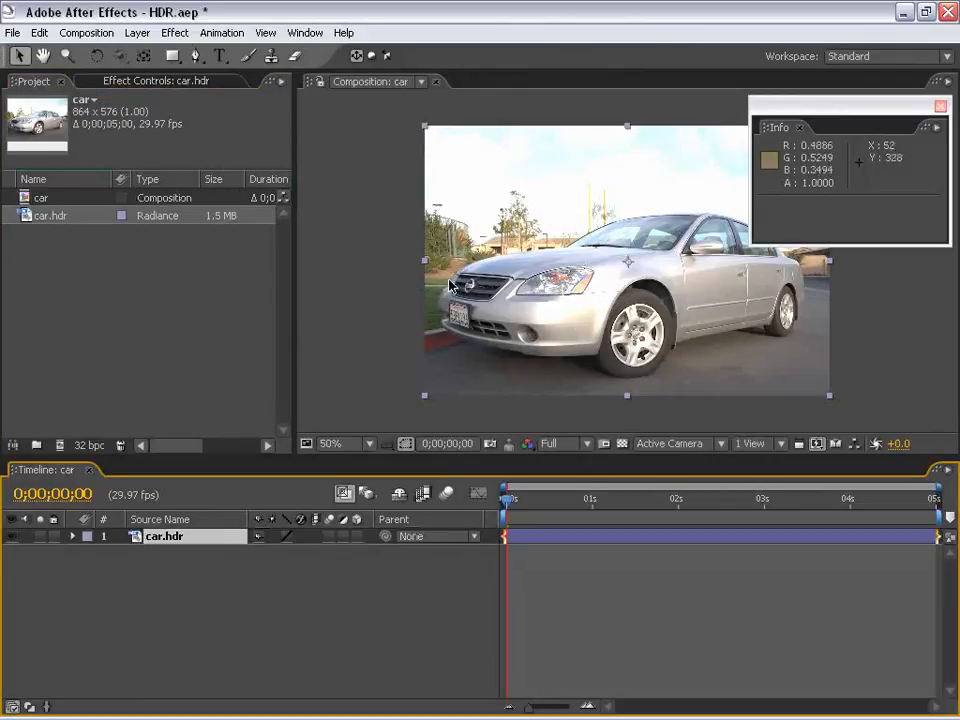
{"action": "key", "text": "h"}
{"action": "left_click_drag", "start_coordinate": [633, 291], "coordinate": [530, 287]}
{"action": "scroll", "coordinate": [514, 286], "scroll_direction": "up", "scroll_amount": 1}
{"action": "scroll", "coordinate": [512, 287], "scroll_direction": "down", "scroll_amount": 1}
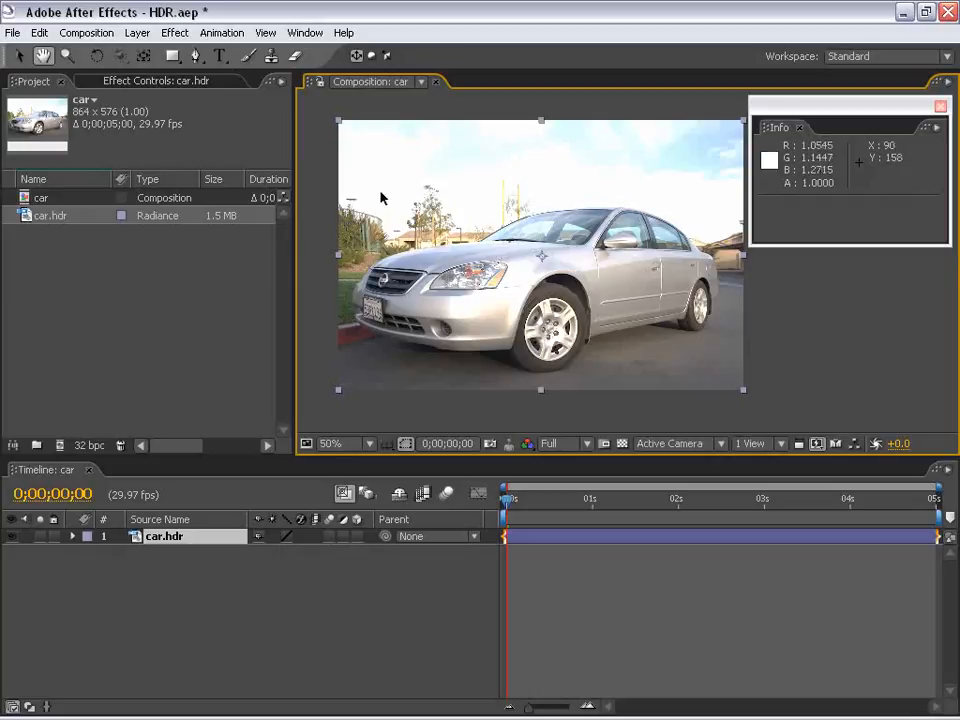
Apply the Curves effect to the car.hdr layer, lowering the curve's white end and bending its midtones down to bring out the sky
{"action": "key", "text": "F3"}
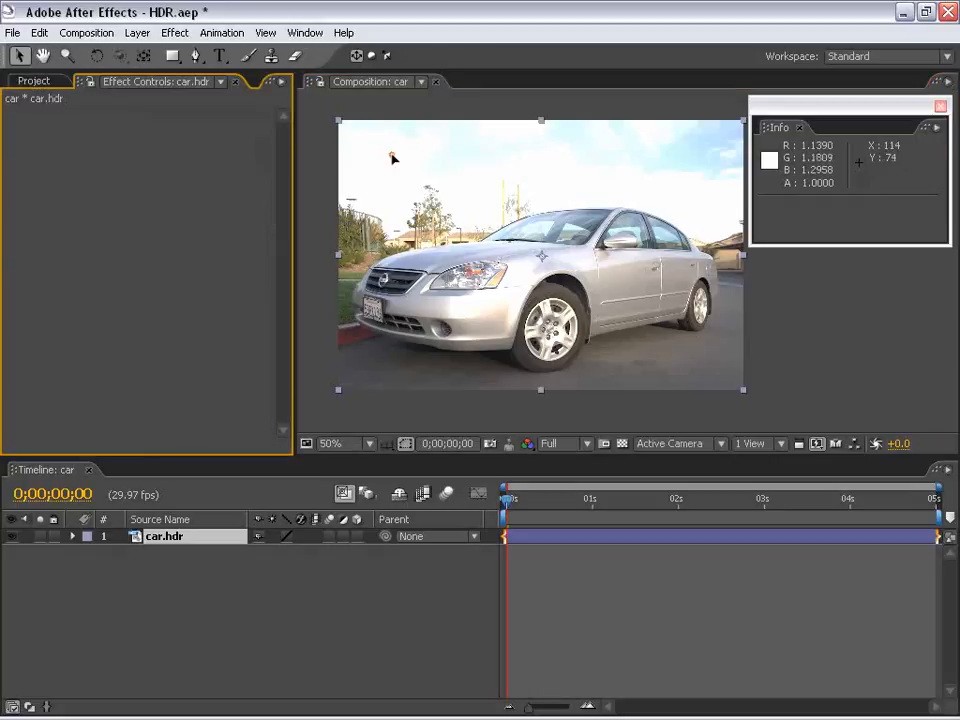
{"action": "left_click", "coordinate": [174, 32]}
{"action": "mouse_move", "coordinate": [220, 188]}
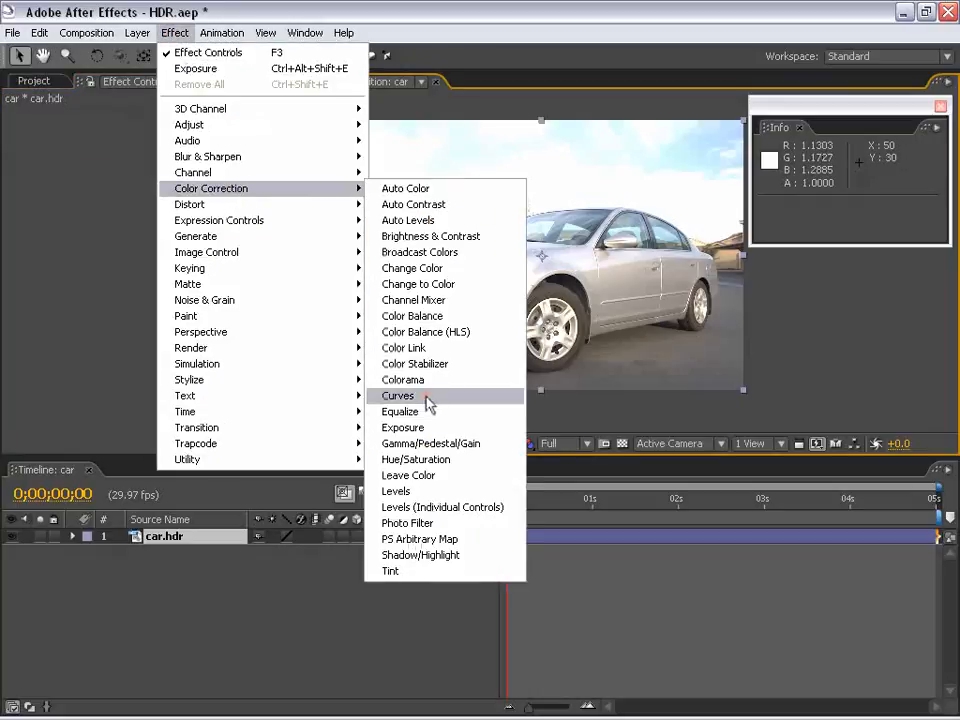
{"action": "left_click", "coordinate": [426, 396]}
{"action": "left_click_drag", "start_coordinate": [207, 181], "coordinate": [247, 297]}
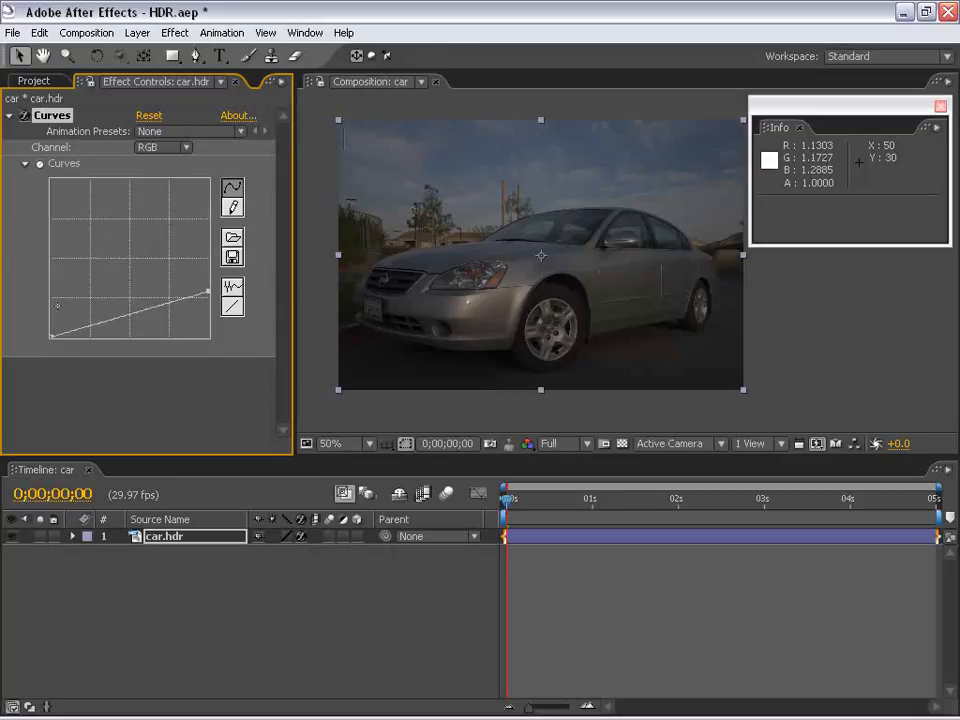
{"action": "left_click_drag", "start_coordinate": [128, 316], "coordinate": [132, 326]}
{"action": "left_click_drag", "start_coordinate": [207, 291], "coordinate": [207, 234]}
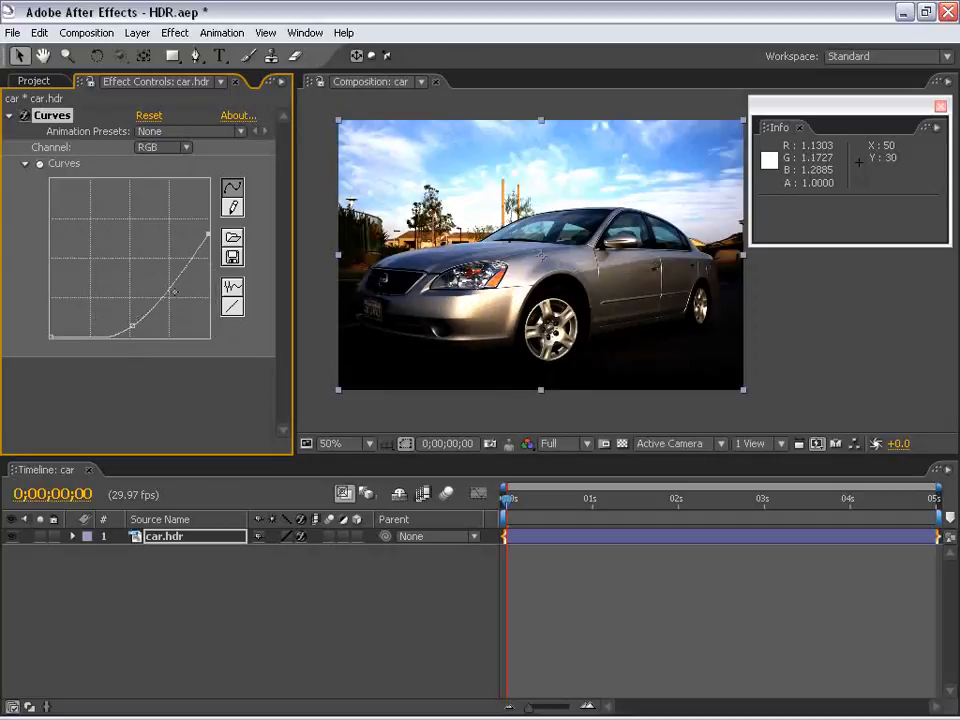
{"action": "left_click_drag", "start_coordinate": [133, 325], "coordinate": [126, 317]}
{"action": "mouse_move", "coordinate": [189, 266]}
{"action": "left_mouse_down"}
{"action": "mouse_move", "coordinate": [208, 241]}
{"action": "mouse_move", "coordinate": [182, 268]}
{"action": "mouse_move", "coordinate": [186, 277]}
{"action": "left_mouse_up"}
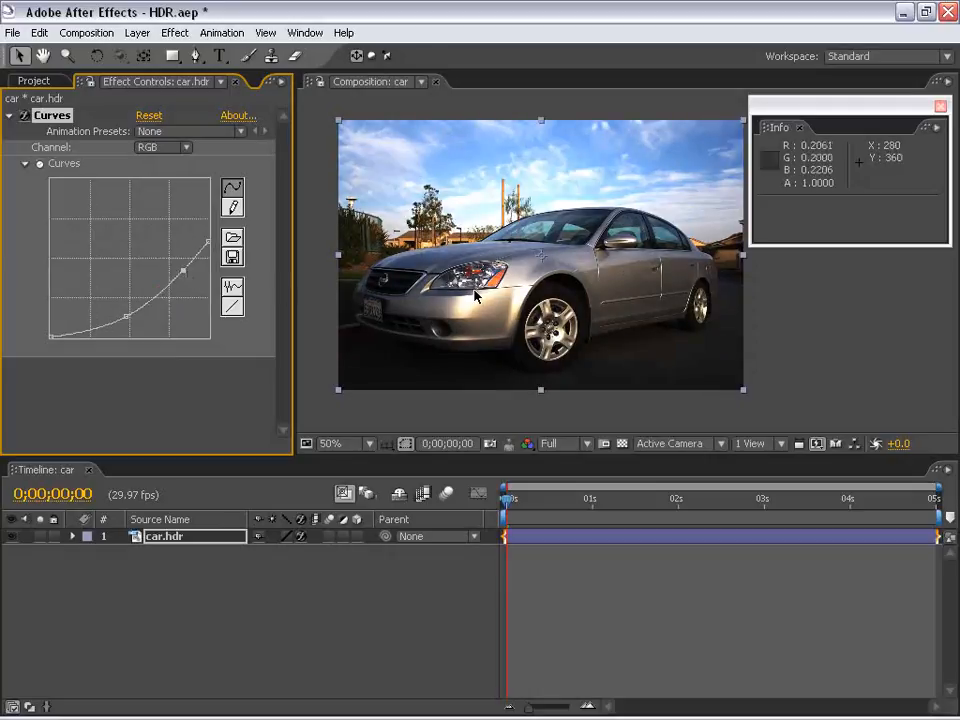
{"action": "scroll", "coordinate": [553, 197], "scroll_direction": "up", "scroll_amount": 1}
{"action": "scroll", "coordinate": [531, 242], "scroll_direction": "down", "scroll_amount": 1}
{"action": "left_click_drag", "start_coordinate": [531, 242], "coordinate": [507, 255]}
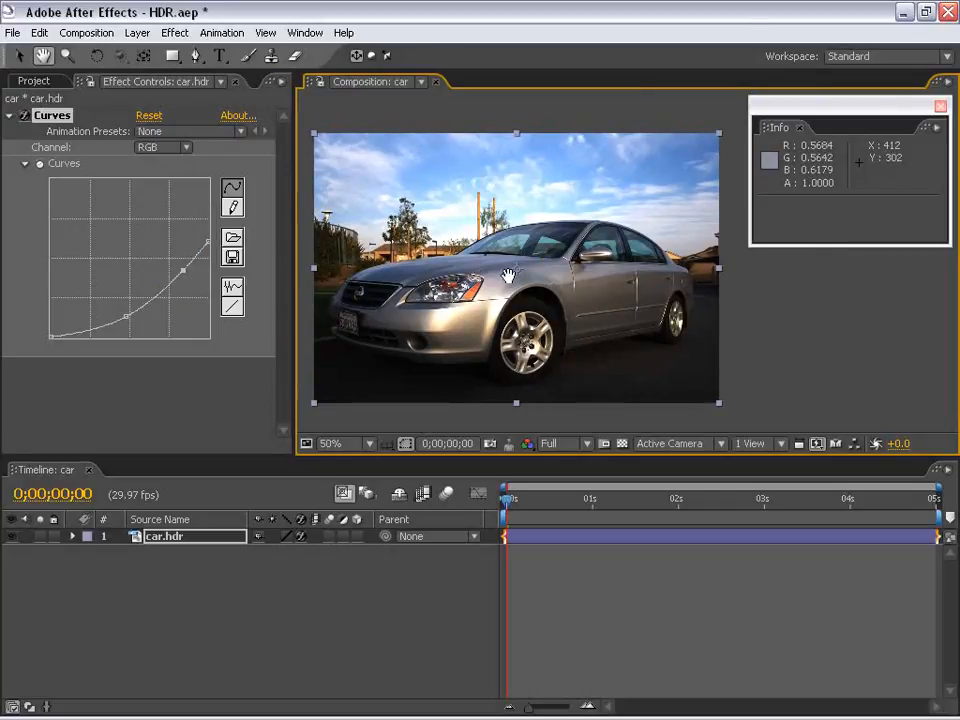
{"action": "left_click_drag", "start_coordinate": [508, 280], "coordinate": [555, 303]}
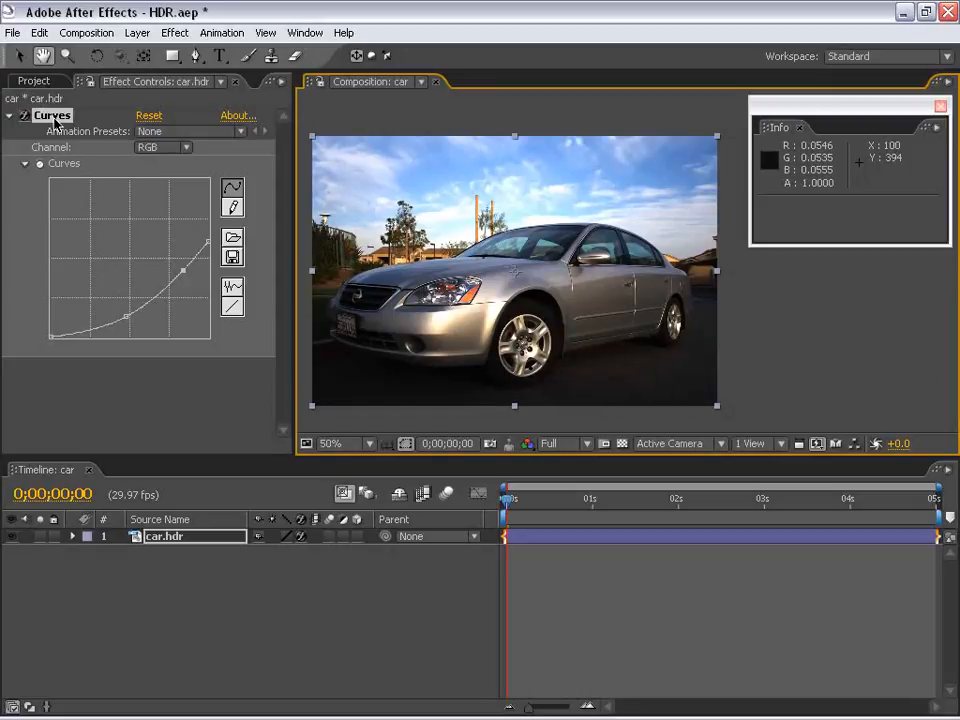
Display the Effects & Presets list and limit it to 32 bpc effects only
{"action": "left_click", "coordinate": [303, 33]}
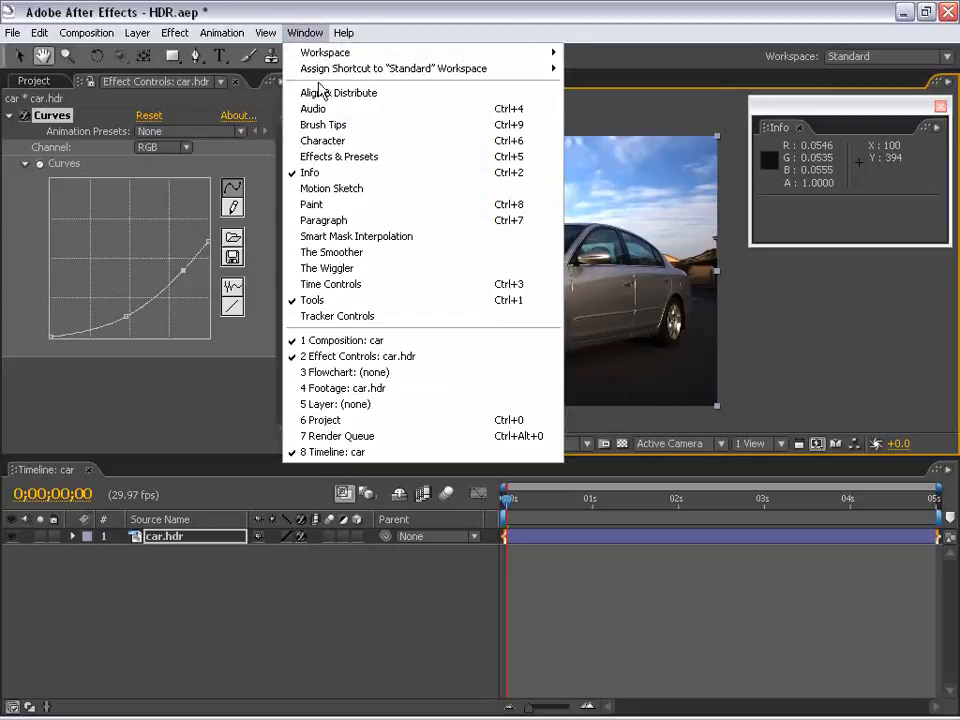
{"action": "left_click", "coordinate": [339, 156]}
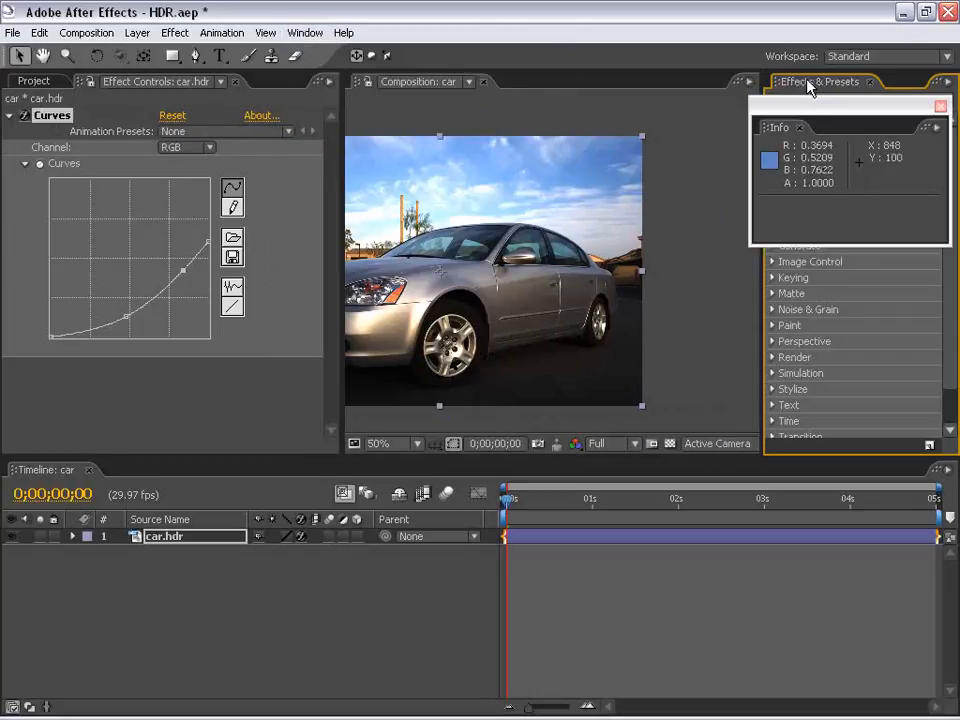
{"action": "left_click_drag", "start_coordinate": [810, 108], "coordinate": [550, 133]}
{"action": "left_click", "coordinate": [947, 82]}
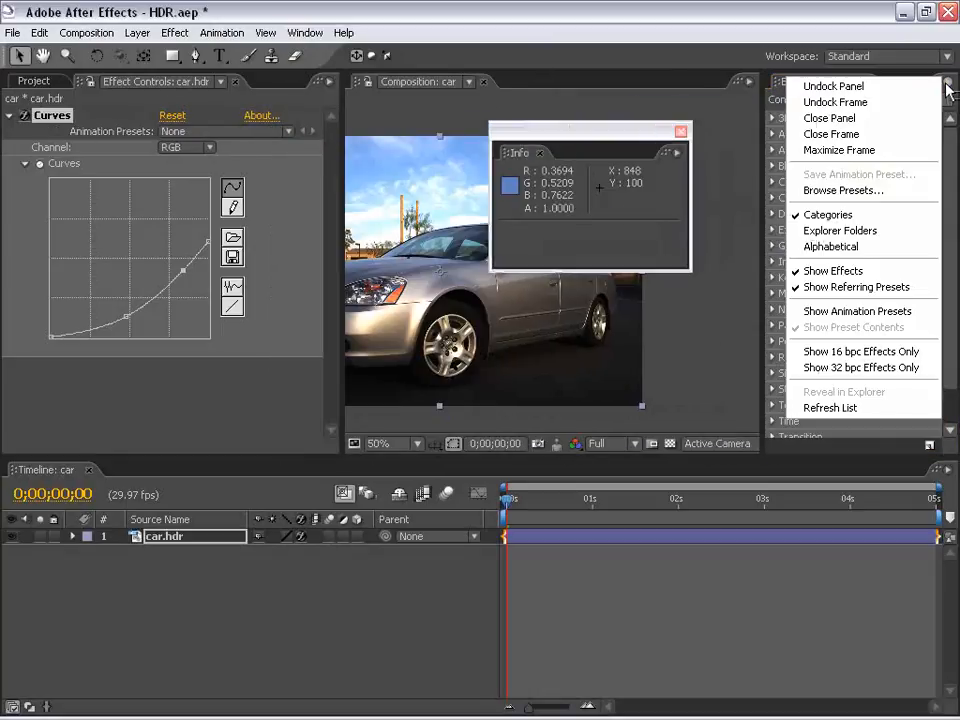
{"action": "left_click", "coordinate": [861, 368]}
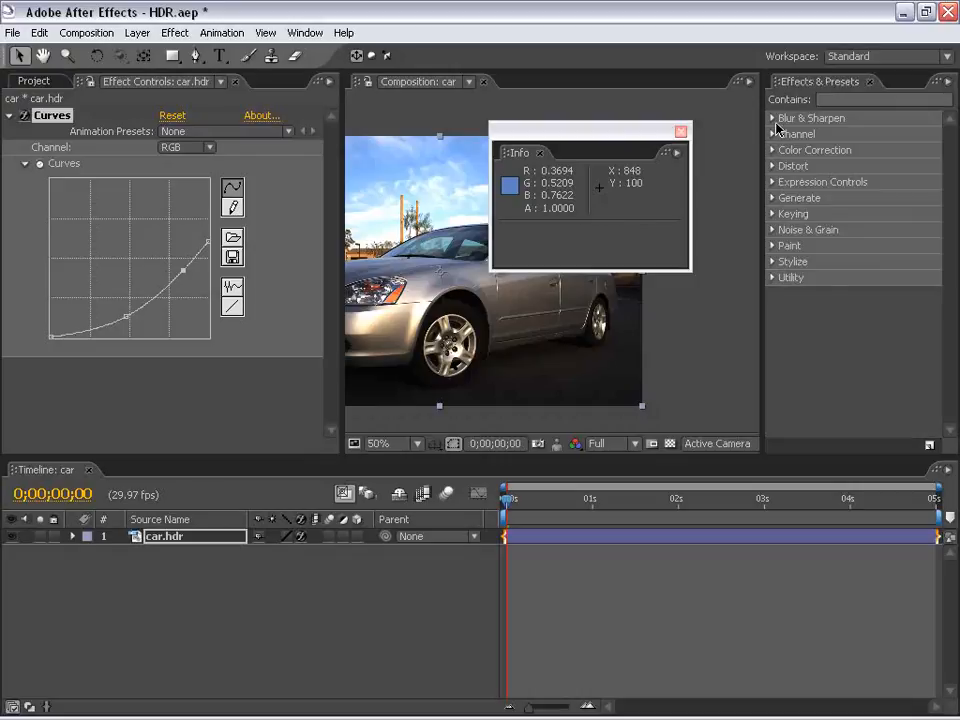
Examine the 32 bpc effects in the Blur & Sharpen, Channel and Color Correction categories, keeping the Info readout clear of the list
{"action": "left_click", "coordinate": [773, 119]}
{"action": "left_click", "coordinate": [773, 119]}
{"action": "left_click", "coordinate": [773, 134]}
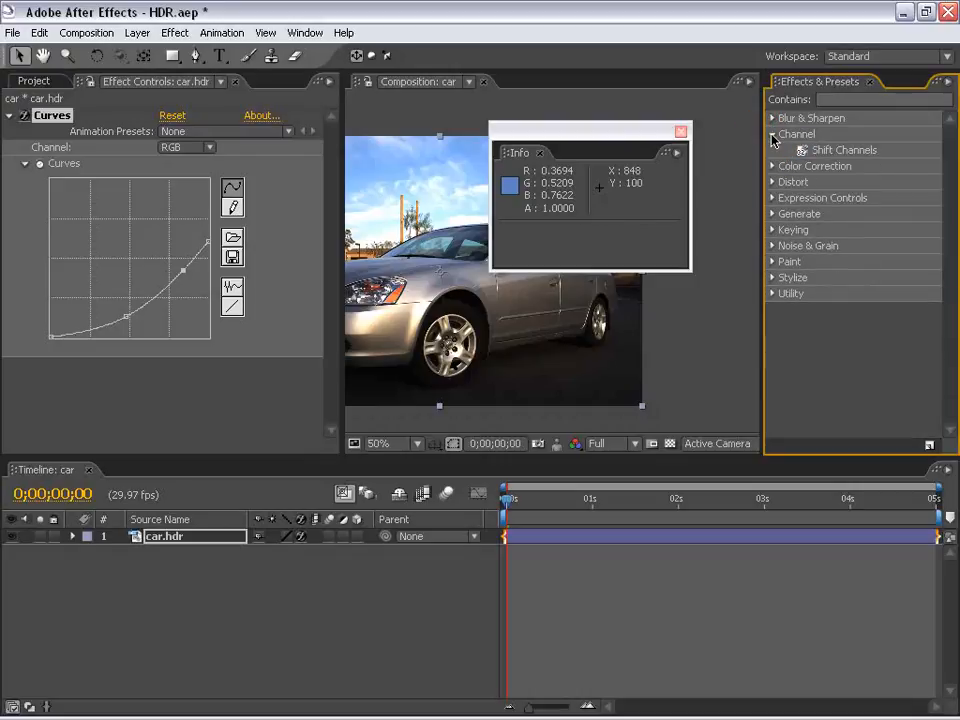
{"action": "left_click", "coordinate": [773, 134]}
{"action": "left_click_drag", "start_coordinate": [639, 131], "coordinate": [778, 520]}
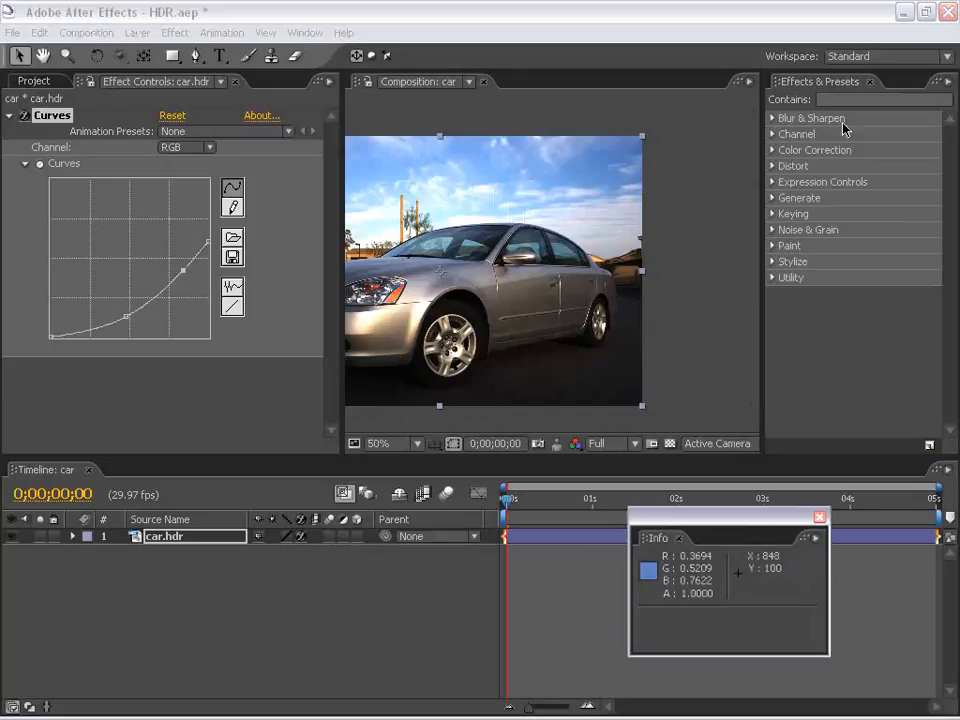
{"action": "left_click", "coordinate": [773, 150]}
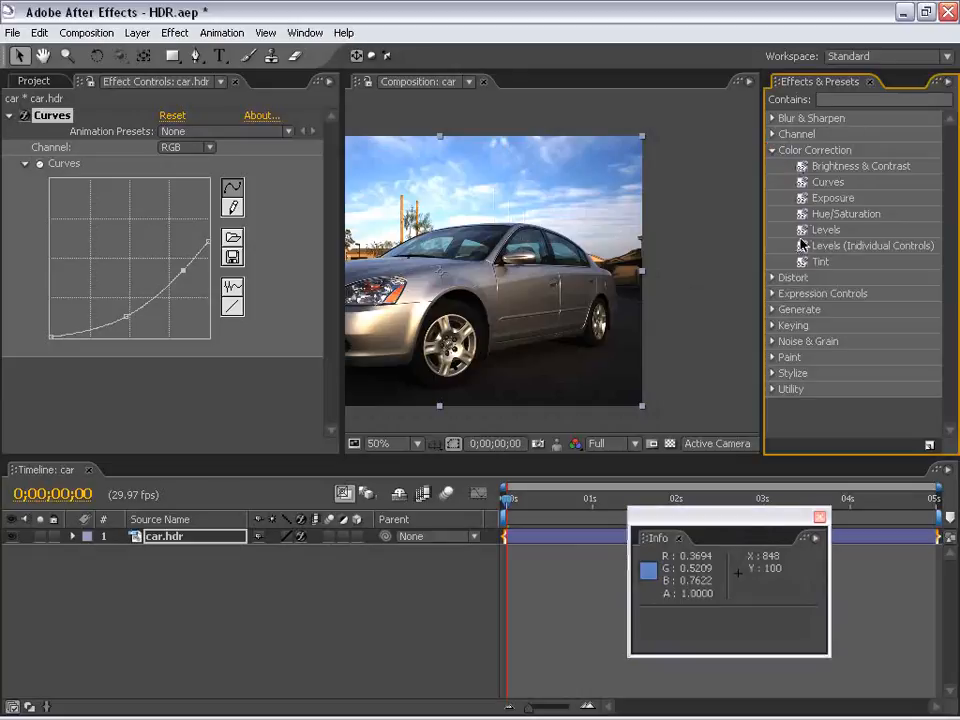
{"action": "left_click", "coordinate": [802, 215]}
{"action": "left_click", "coordinate": [802, 199]}
{"action": "left_click", "coordinate": [802, 152]}
{"action": "left_click", "coordinate": [801, 169]}
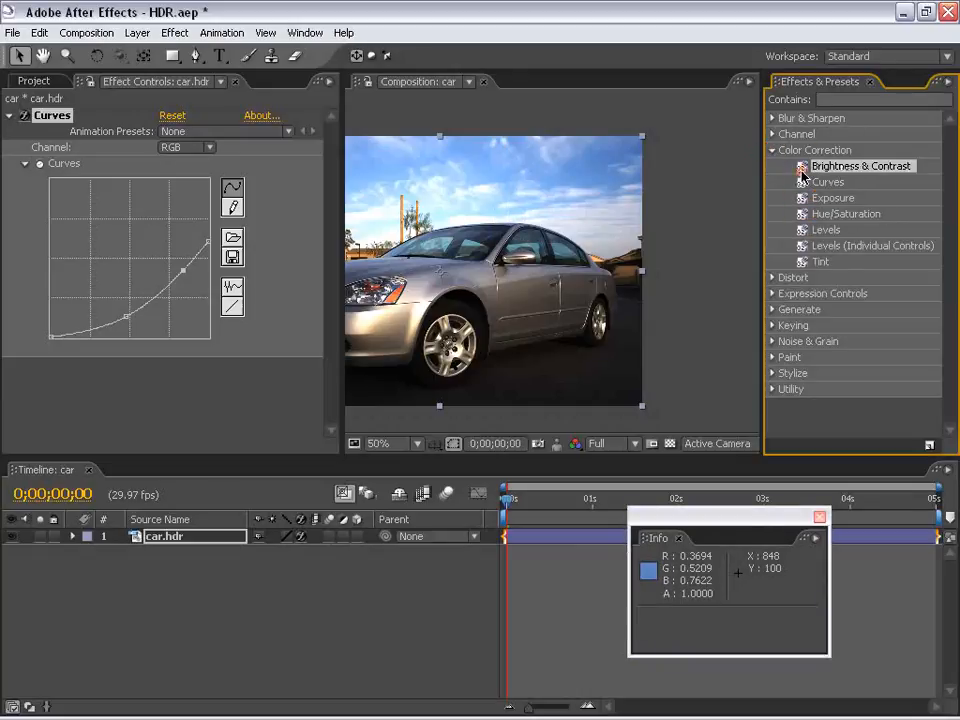
{"action": "left_click", "coordinate": [773, 152]}
Delete the Curves effect from the car.hdr layer
{"action": "left_click_drag", "start_coordinate": [462, 275], "coordinate": [562, 271]}
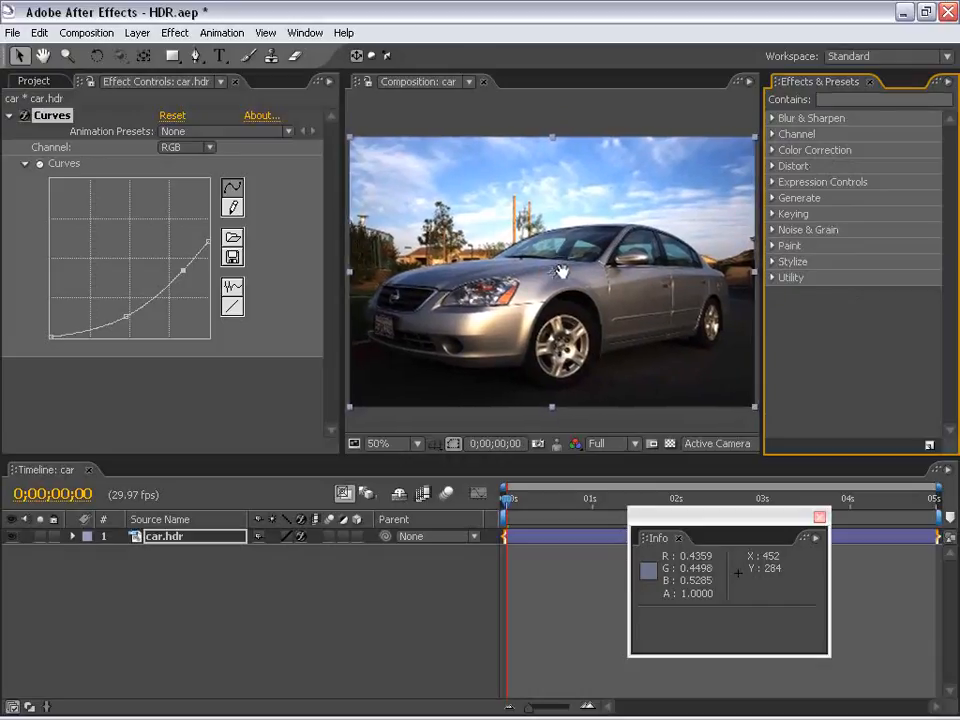
{"action": "left_click", "coordinate": [52, 116]}
{"action": "key", "text": "Delete"}
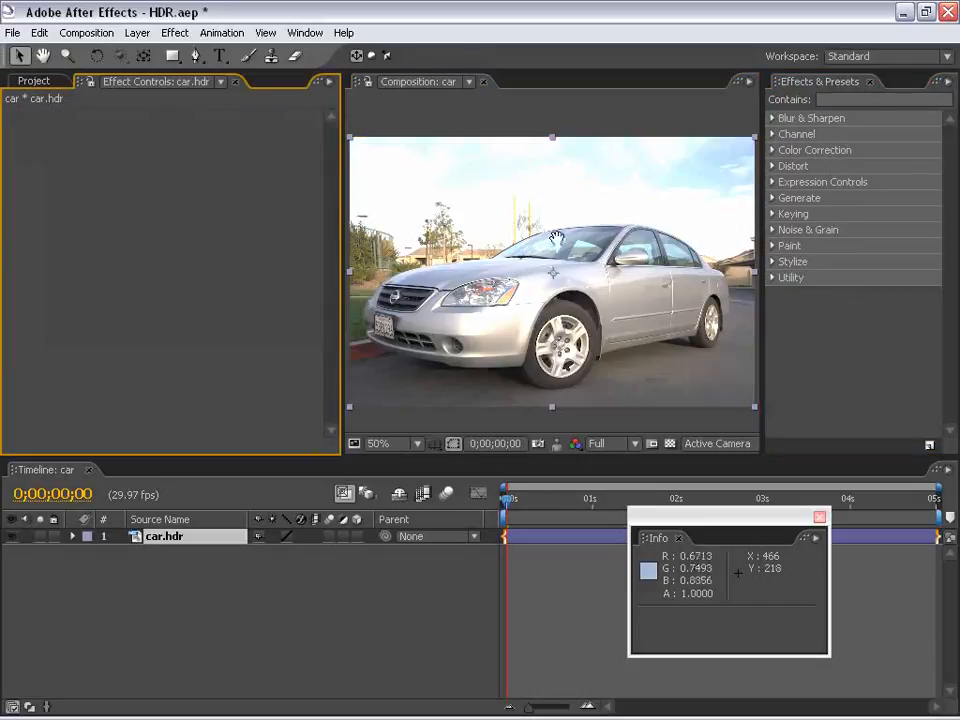
{"action": "left_click_drag", "start_coordinate": [616, 216], "coordinate": [612, 216]}
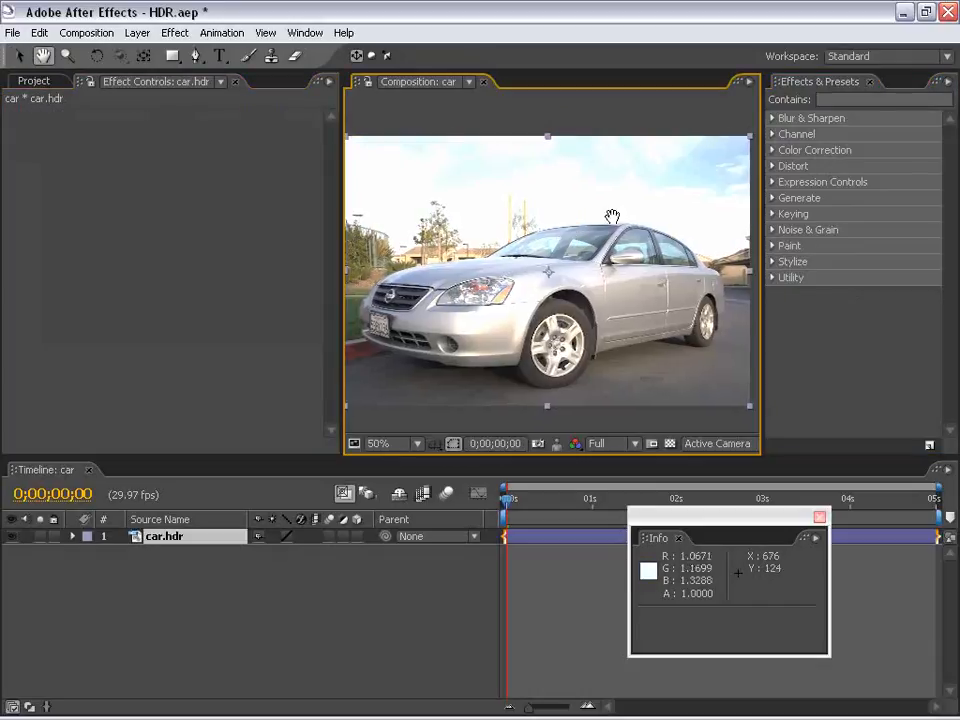
Apply a fresh 32 bpc Curves effect to the car.hdr layer and pull the RGB curve's midtones down
{"action": "left_click", "coordinate": [772, 150]}
{"action": "double_click", "coordinate": [805, 182]}
{"action": "left_click_drag", "start_coordinate": [140, 248], "coordinate": [157, 272]}
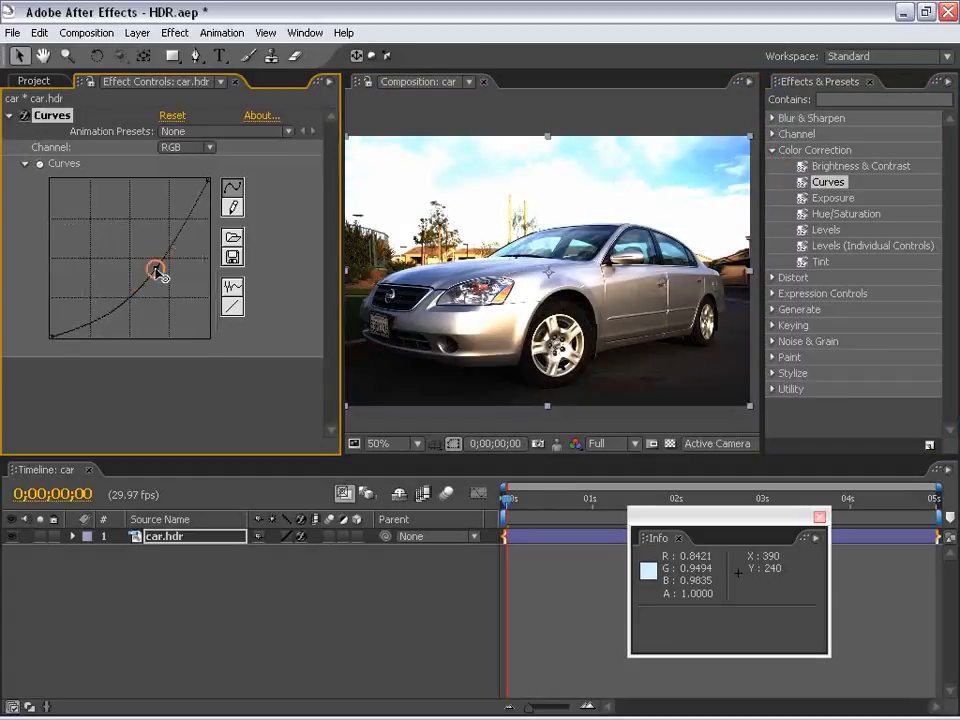
Apply Gaussian Blur to the car.hdr layer and raise its Blurriness first to 43.2, finally to 84.4, checking the blurred highlights
{"action": "left_click", "coordinate": [772, 118]}
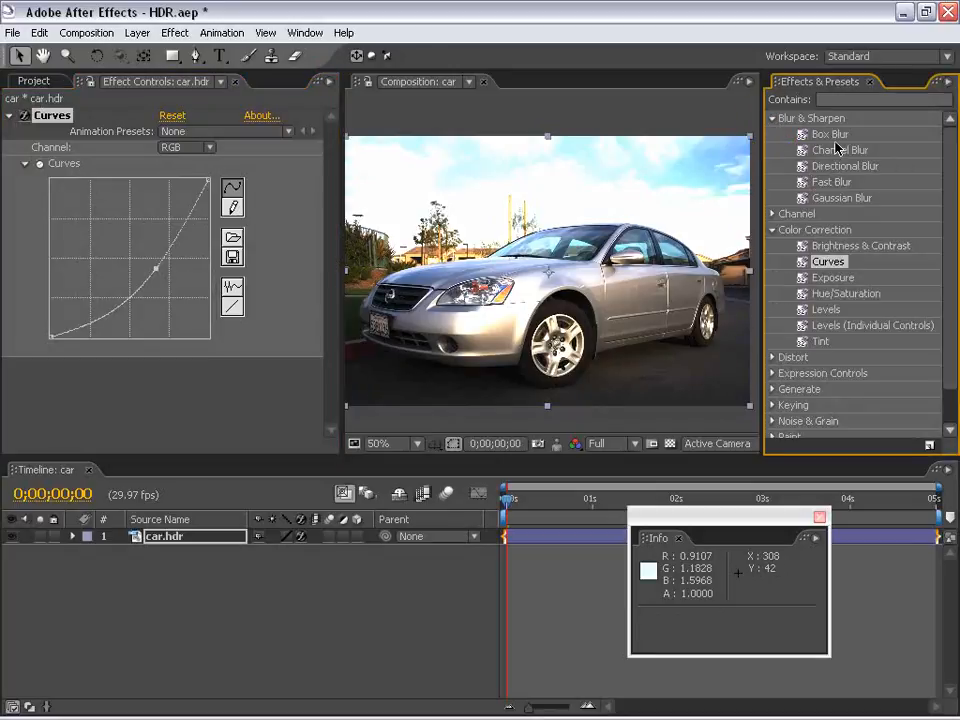
{"action": "left_click_drag", "start_coordinate": [842, 197], "coordinate": [510, 242]}
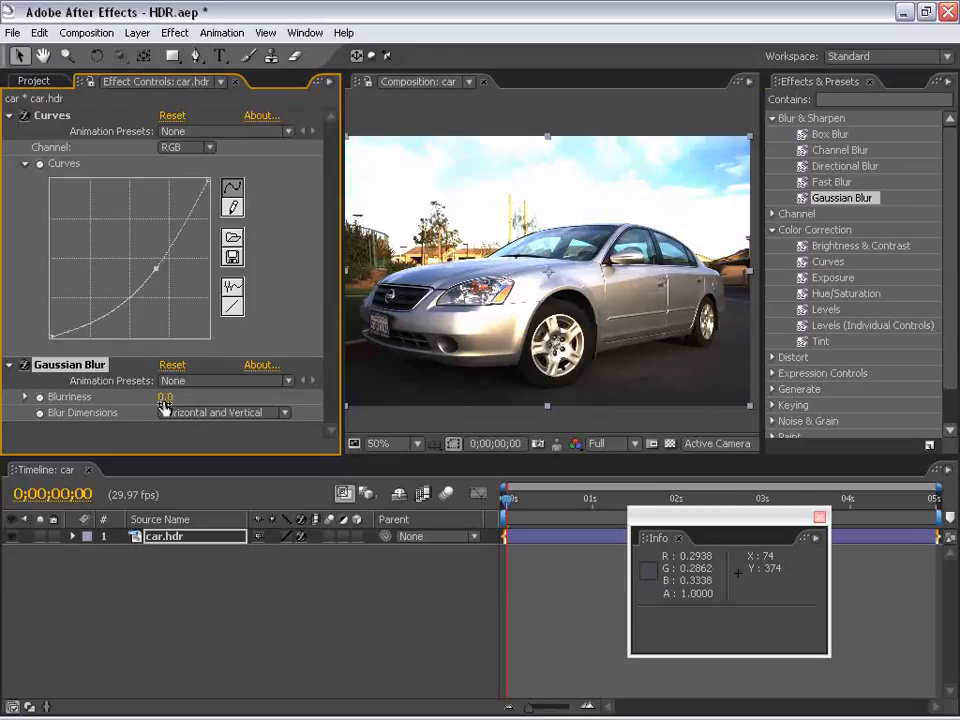
{"action": "left_click_drag", "start_coordinate": [164, 397], "coordinate": [592, 252]}
{"action": "scroll", "coordinate": [522, 332], "scroll_direction": "up", "scroll_amount": 1}
{"action": "key", "text": "space"}
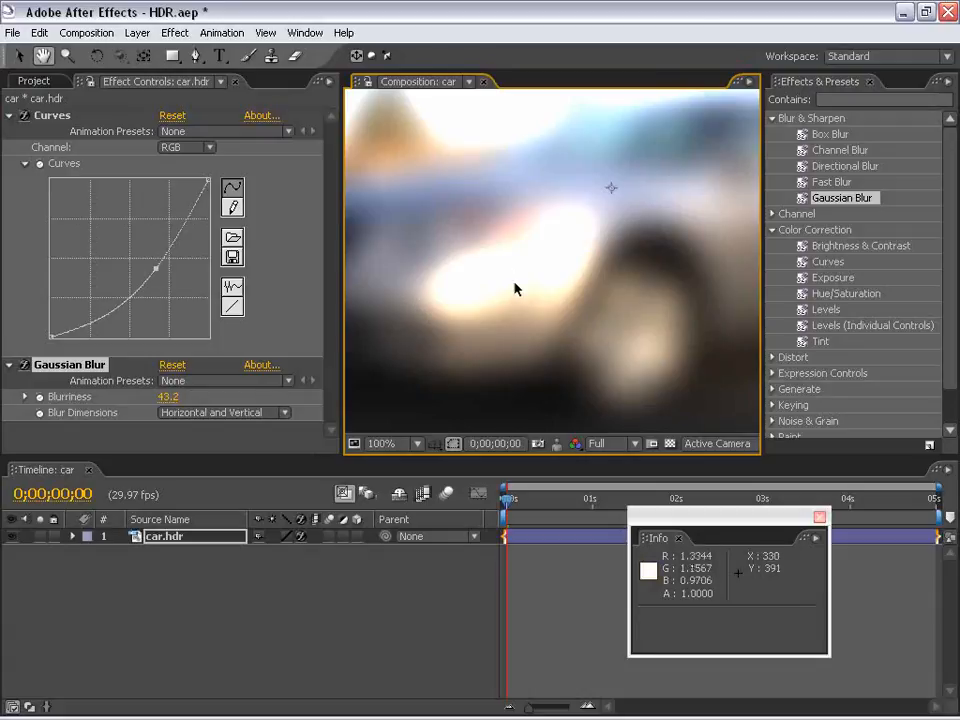
{"action": "scroll", "coordinate": [515, 289], "scroll_direction": "down", "scroll_amount": 1}
{"action": "left_click_drag", "start_coordinate": [585, 206], "coordinate": [546, 306]}
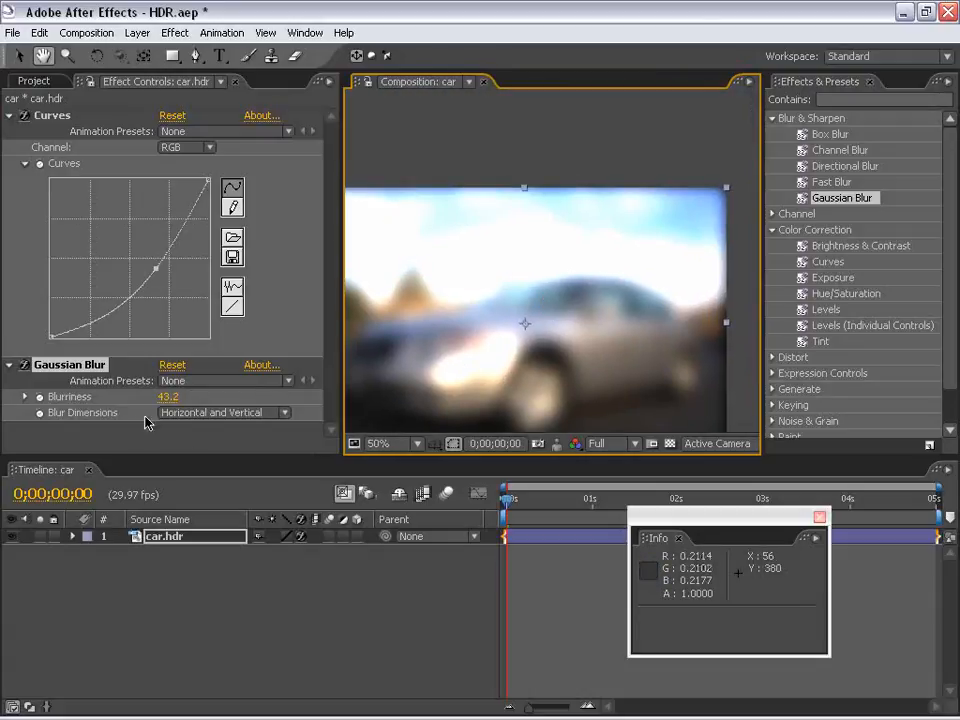
{"action": "left_click_drag", "start_coordinate": [163, 399], "coordinate": [583, 305]}
{"action": "scroll", "coordinate": [611, 266], "scroll_direction": "down", "scroll_amount": 1}
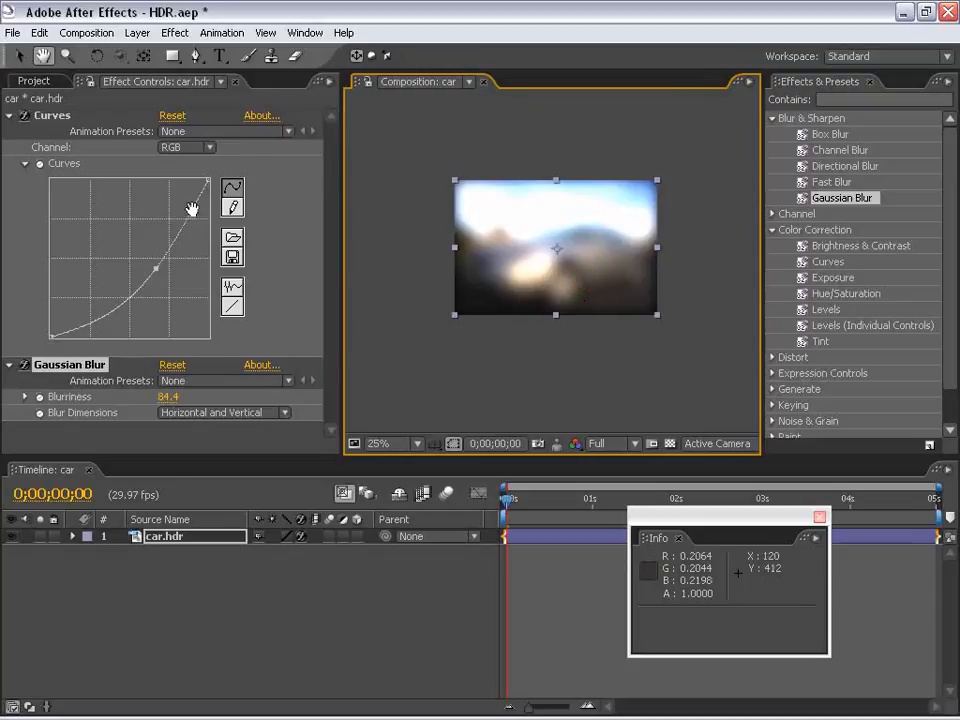
Delete the Gaussian Blur effect from the car.hdr layer
{"action": "left_click", "coordinate": [90, 365]}
{"action": "key", "text": "Delete"}
{"action": "scroll", "coordinate": [530, 250], "scroll_direction": "up", "scroll_amount": 1}
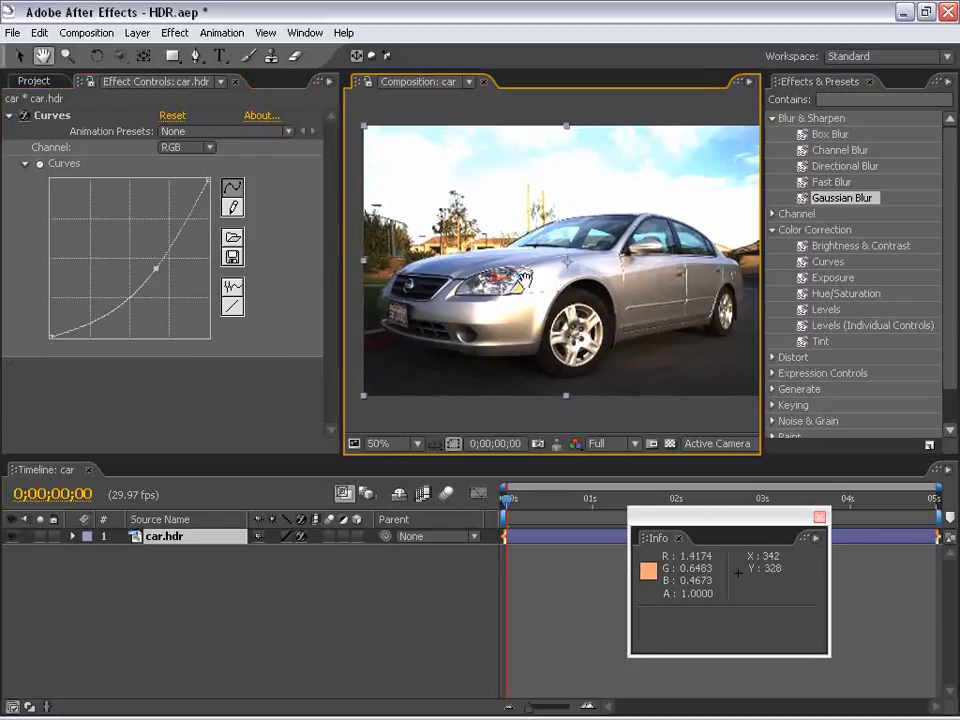
{"action": "left_click_drag", "start_coordinate": [602, 240], "coordinate": [586, 259]}
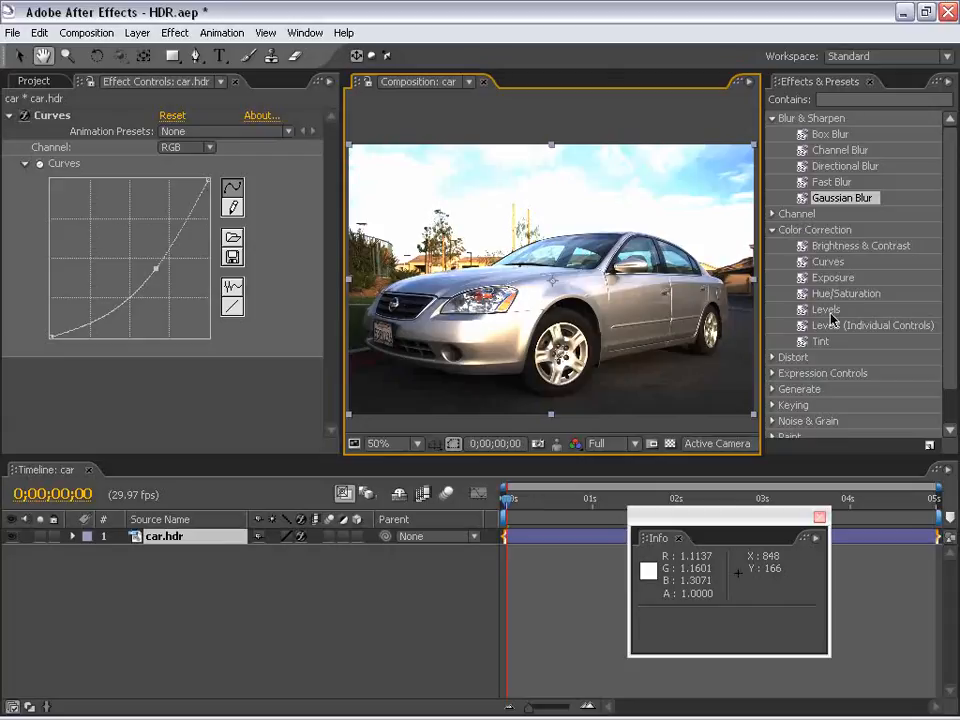
Add the Levels effect below Curves on the car.hdr layer and lower Output White to about 0.4824
{"action": "left_click_drag", "start_coordinate": [826, 309], "coordinate": [176, 368]}
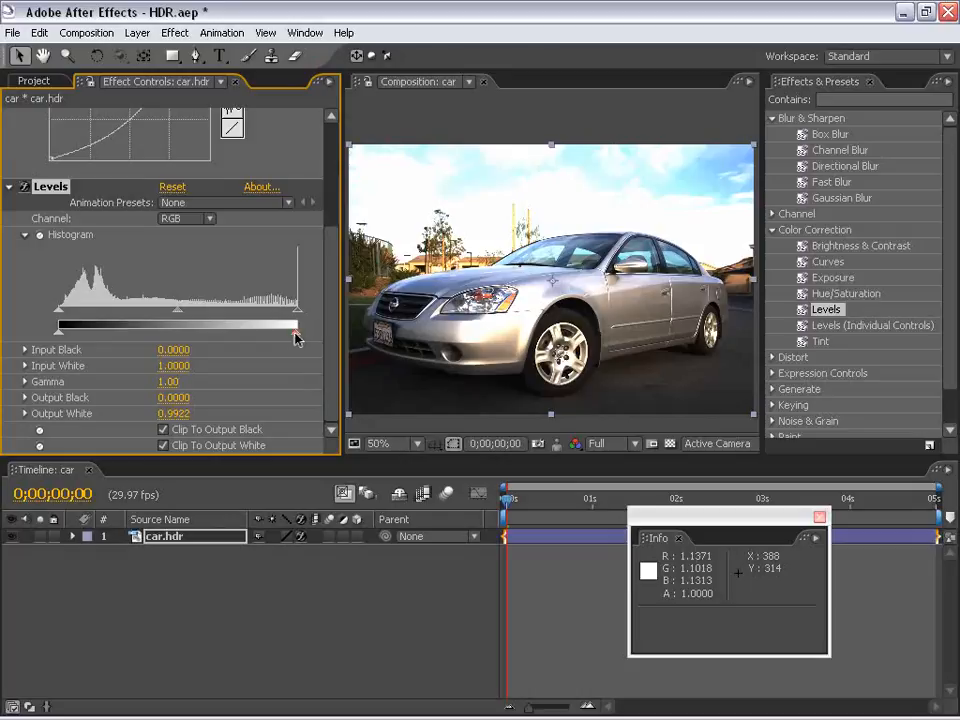
{"action": "left_click_drag", "start_coordinate": [296, 338], "coordinate": [316, 337]}
{"action": "left_click_drag", "start_coordinate": [229, 337], "coordinate": [170, 357]}
Turn off clipping to output black and white in Levels, and set Input Black to 0.0510, Gamma to 0.93 and Output White to 0.5137
{"action": "left_click", "coordinate": [163, 430]}
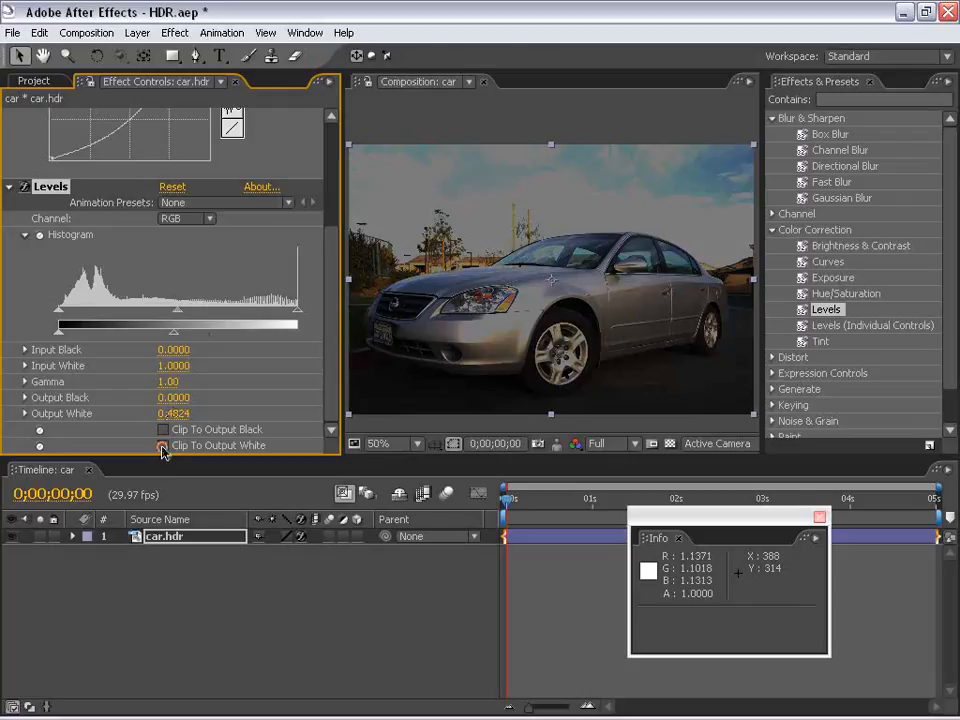
{"action": "left_click", "coordinate": [163, 446]}
{"action": "left_click_drag", "start_coordinate": [210, 338], "coordinate": [186, 312]}
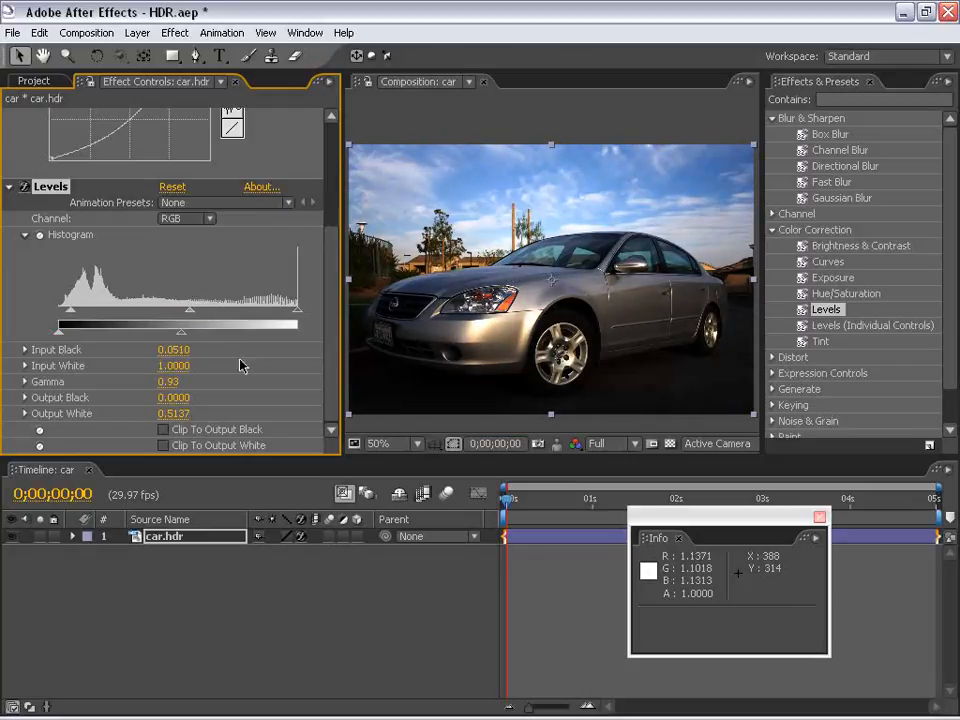
Raise the Levels Output White on the car.hdr layer to 0.6118 and review the graded image
{"action": "left_click_drag", "start_coordinate": [170, 335], "coordinate": [205, 335]}
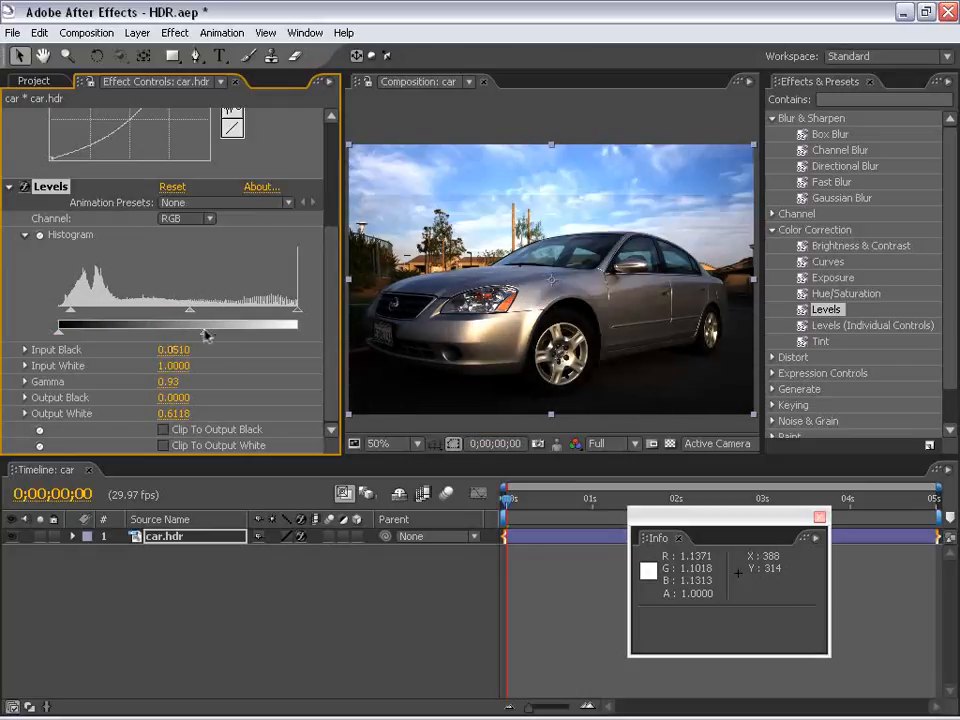
{"action": "left_click", "coordinate": [560, 591]}
{"action": "scroll", "coordinate": [561, 279], "scroll_direction": "down", "scroll_amount": 1}
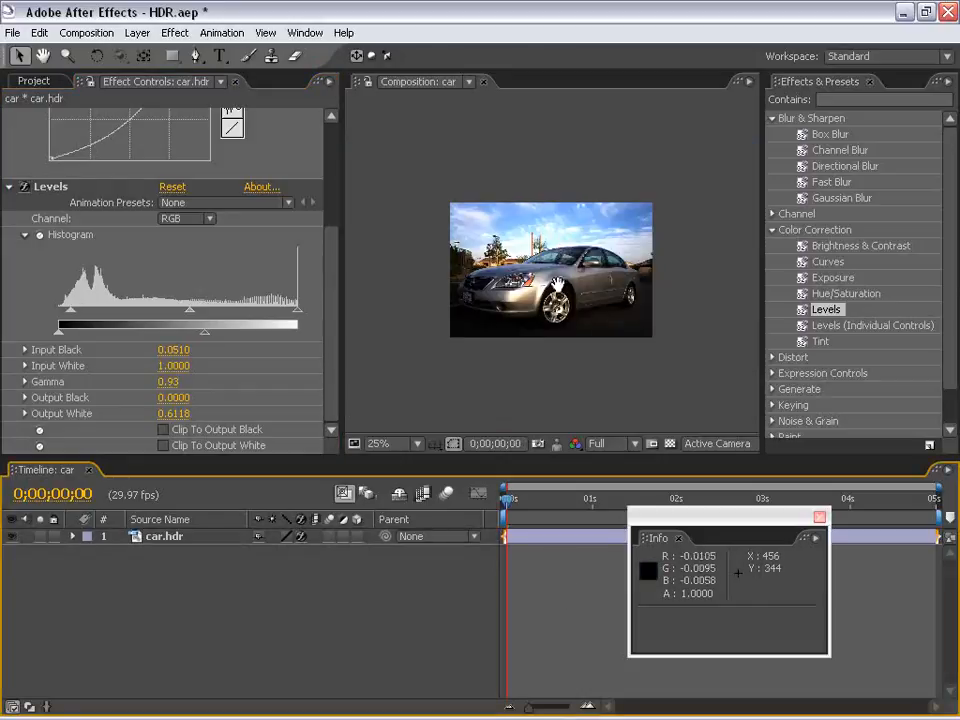
{"action": "scroll", "coordinate": [565, 278], "scroll_direction": "up", "scroll_amount": 1}
{"action": "mouse_move", "coordinate": [571, 275]}
{"action": "left_mouse_down"}
{"action": "mouse_move", "coordinate": [591, 250]}
{"action": "mouse_move", "coordinate": [570, 261]}
{"action": "left_mouse_up"}
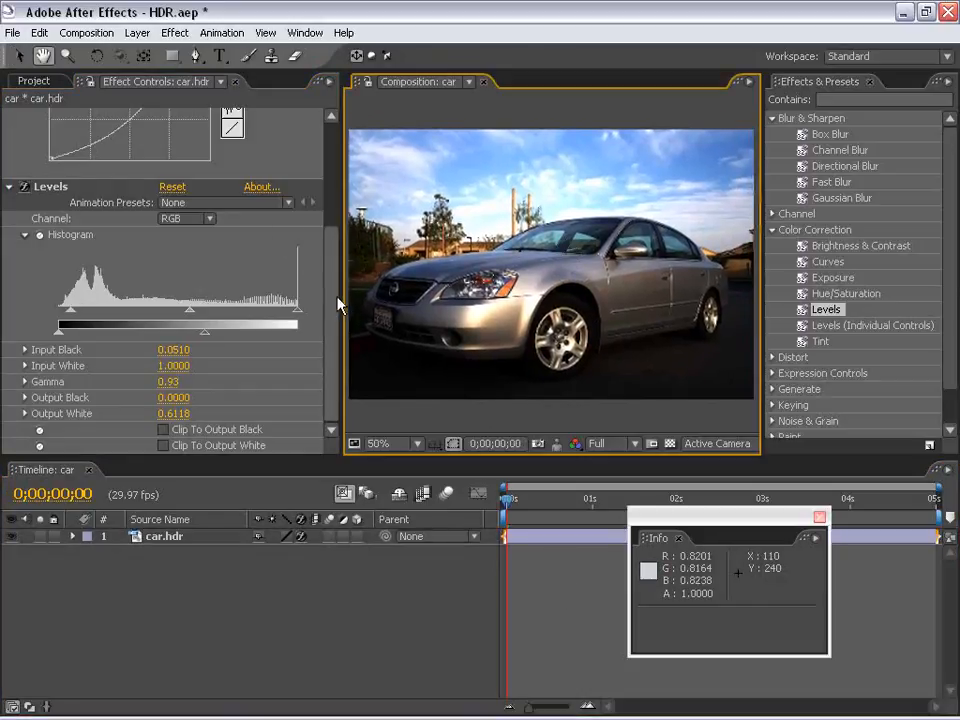
Delete both the Curves and Levels effects from the car.hdr layer
{"action": "left_click_drag", "start_coordinate": [333, 300], "coordinate": [324, 163]}
{"action": "left_click", "coordinate": [9, 115]}
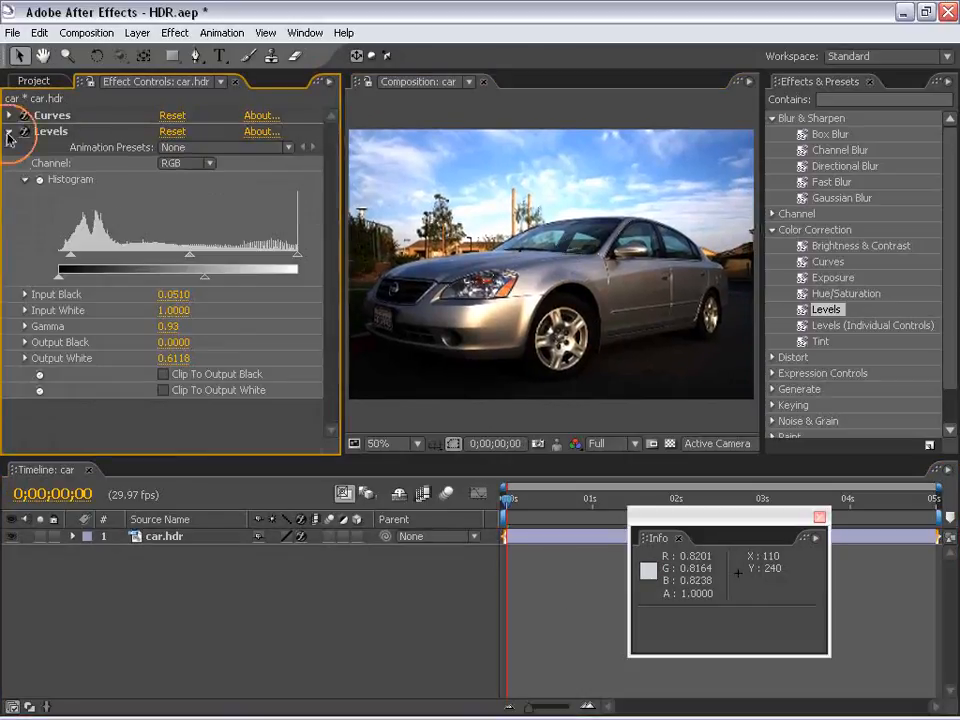
{"action": "left_click", "coordinate": [9, 131]}
{"action": "left_click", "coordinate": [50, 115]}
{"action": "left_click", "coordinate": [51, 132], "text": "shift"}
{"action": "key", "text": "Delete"}
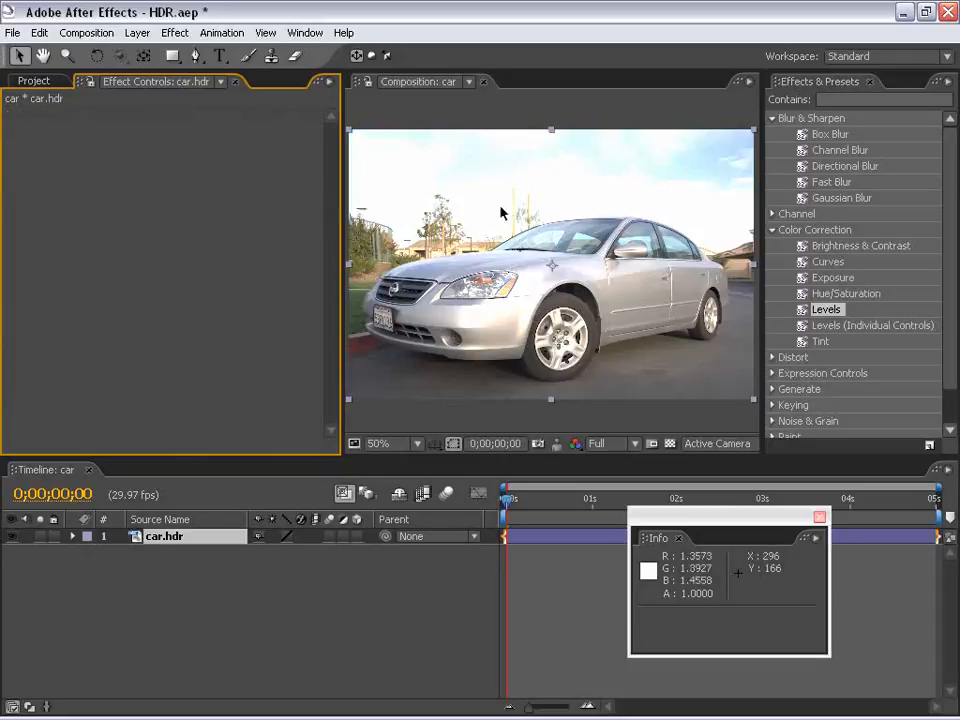
Remove the car.hdr layer from the car composition and delete the composition and the car.hdr footage from the project
{"action": "left_click", "coordinate": [360, 248]}
{"action": "key", "text": "Delete"}
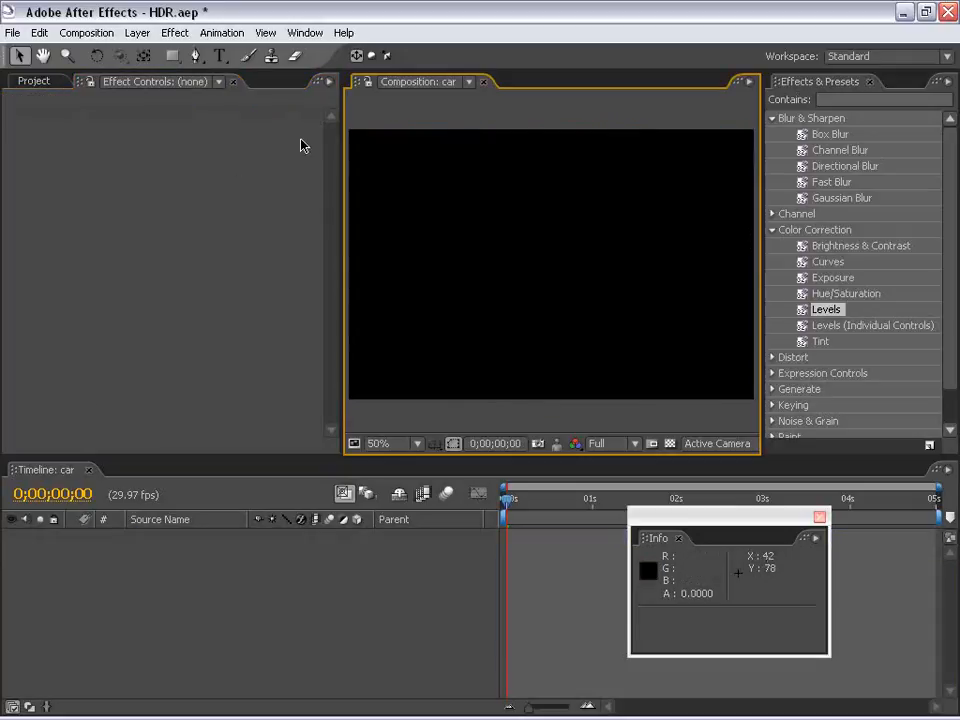
{"action": "left_click", "coordinate": [22, 82]}
{"action": "left_click_drag", "start_coordinate": [666, 518], "coordinate": [823, 258]}
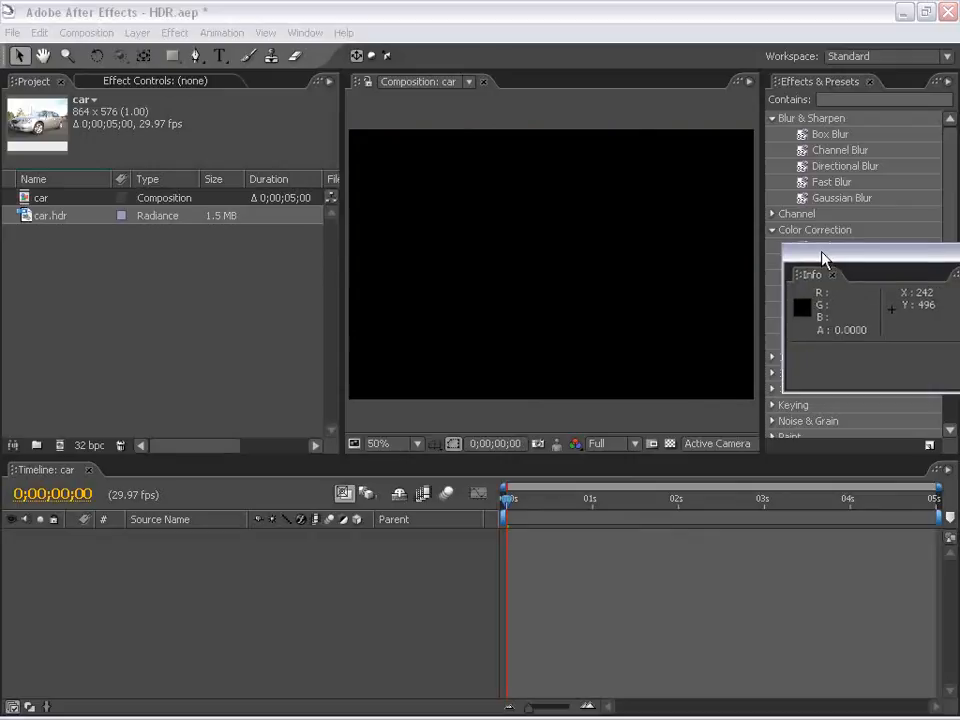
{"action": "left_click", "coordinate": [138, 301]}
{"action": "left_click_drag", "start_coordinate": [51, 237], "coordinate": [24, 198]}
{"action": "key", "text": "Delete"}
{"action": "key", "text": "Return"}
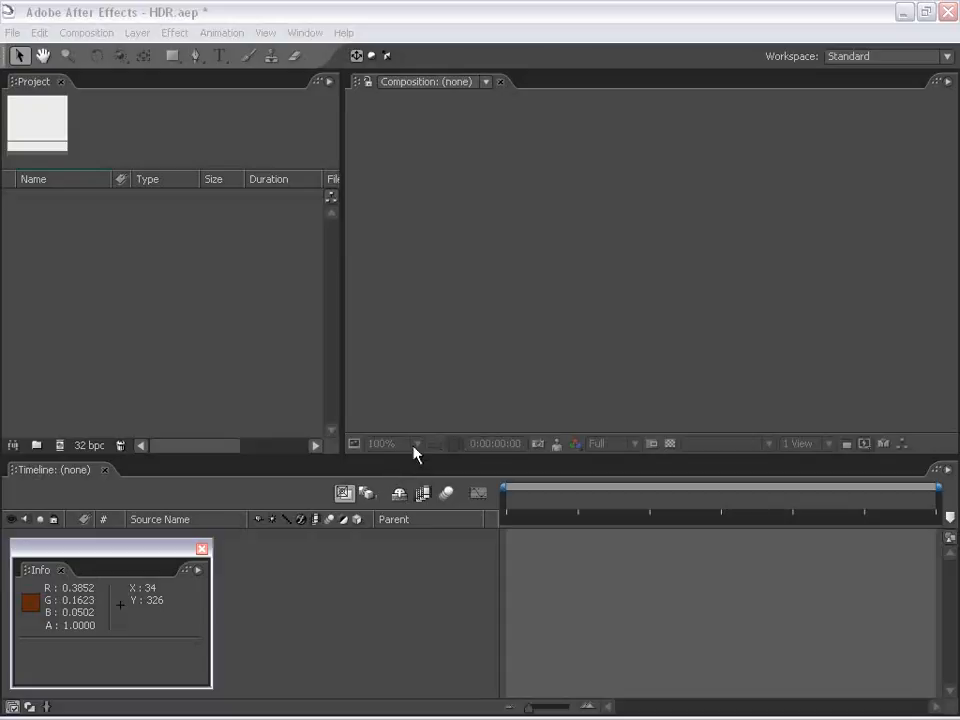
Import the camera raw file IMG_9364.CR2 from the Footage folder as footage
{"action": "left_click", "coordinate": [167, 302]}
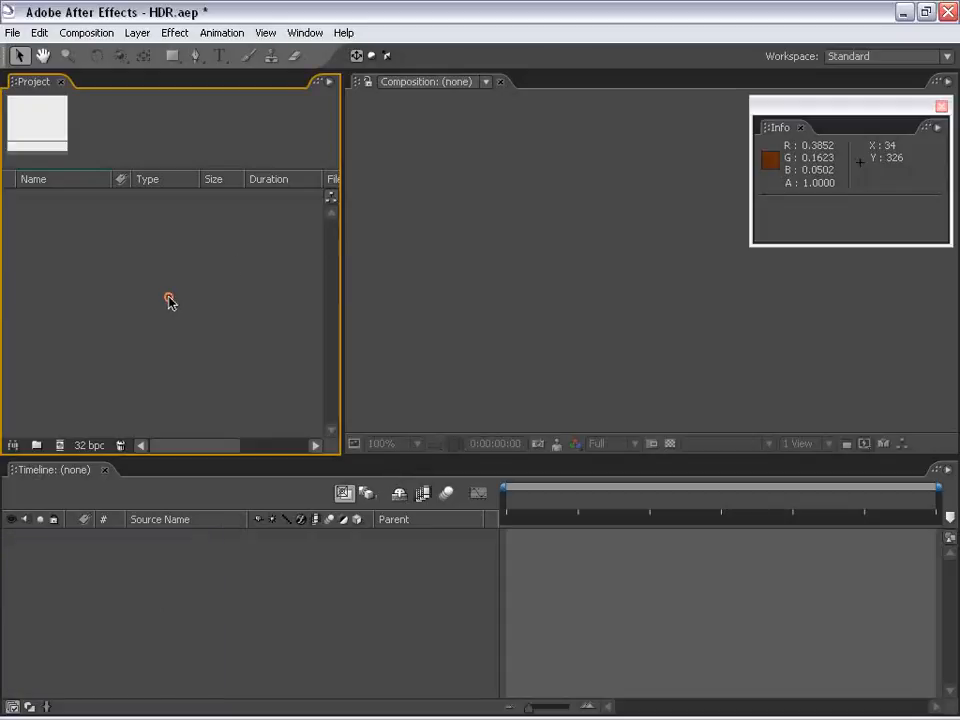
{"action": "double_click", "coordinate": [169, 302]}
{"action": "left_click", "coordinate": [314, 163]}
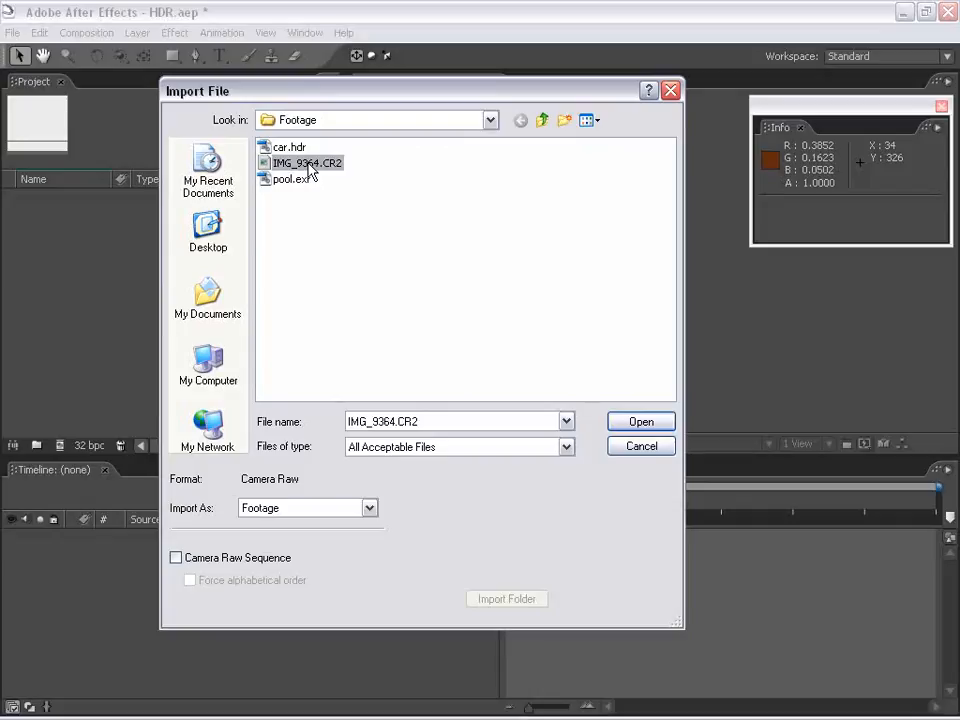
{"action": "left_click", "coordinate": [640, 424]}
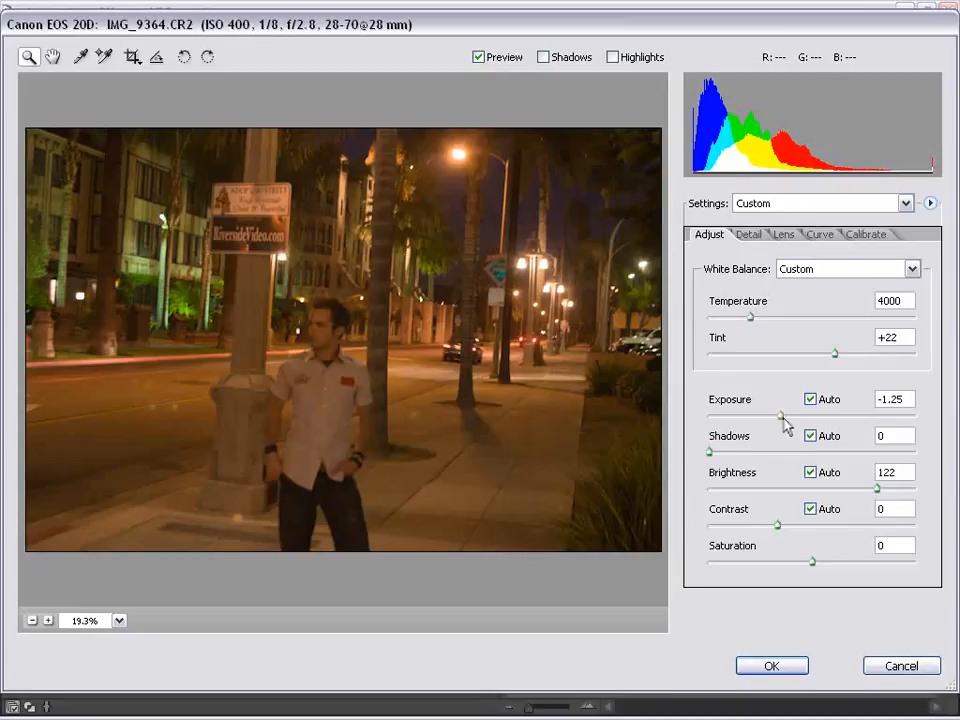
Set the raw image's Exposure to -4.00, Brightness to 0 and Contrast to -50, and accept the raw conversion
{"action": "left_click_drag", "start_coordinate": [783, 417], "coordinate": [668, 426]}
{"action": "left_click_drag", "start_coordinate": [877, 488], "coordinate": [671, 504]}
{"action": "left_click_drag", "start_coordinate": [777, 525], "coordinate": [675, 535]}
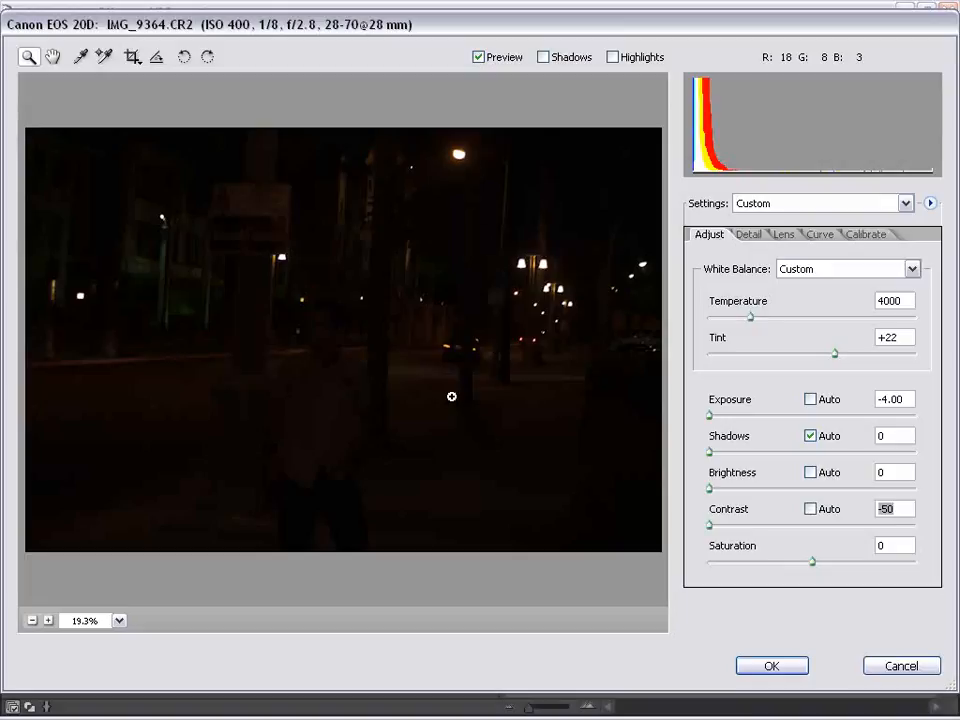
{"action": "left_click", "coordinate": [775, 669]}
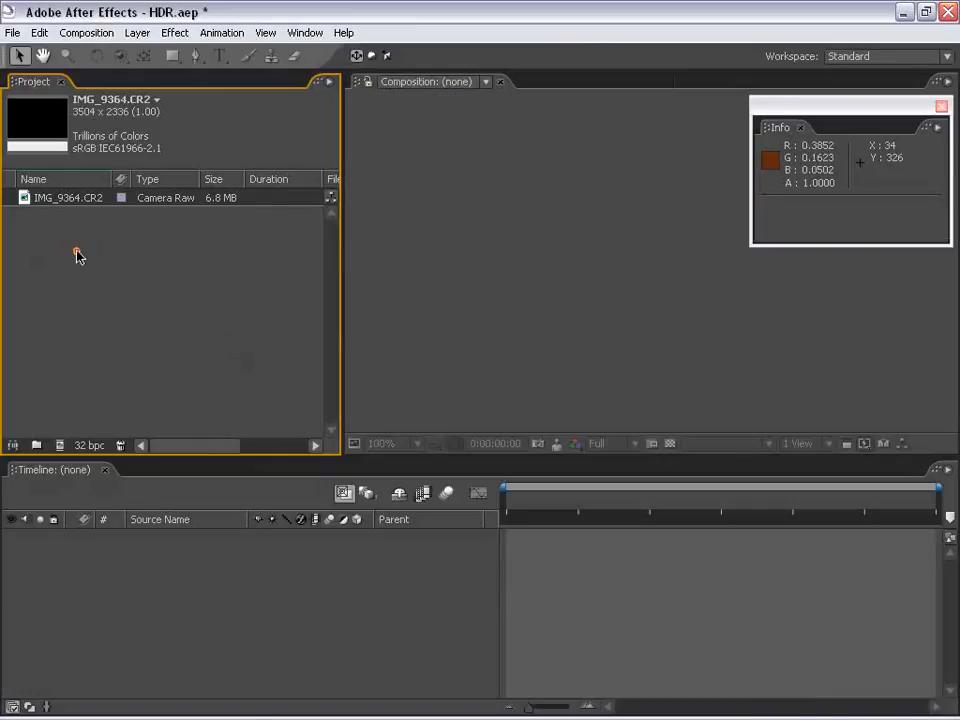
Create a 720 x 480 NTSC DV composition named Comp 1 and add IMG_9364.CR2 to it as a layer
{"action": "left_click", "coordinate": [81, 32]}
{"action": "left_click", "coordinate": [110, 46]}
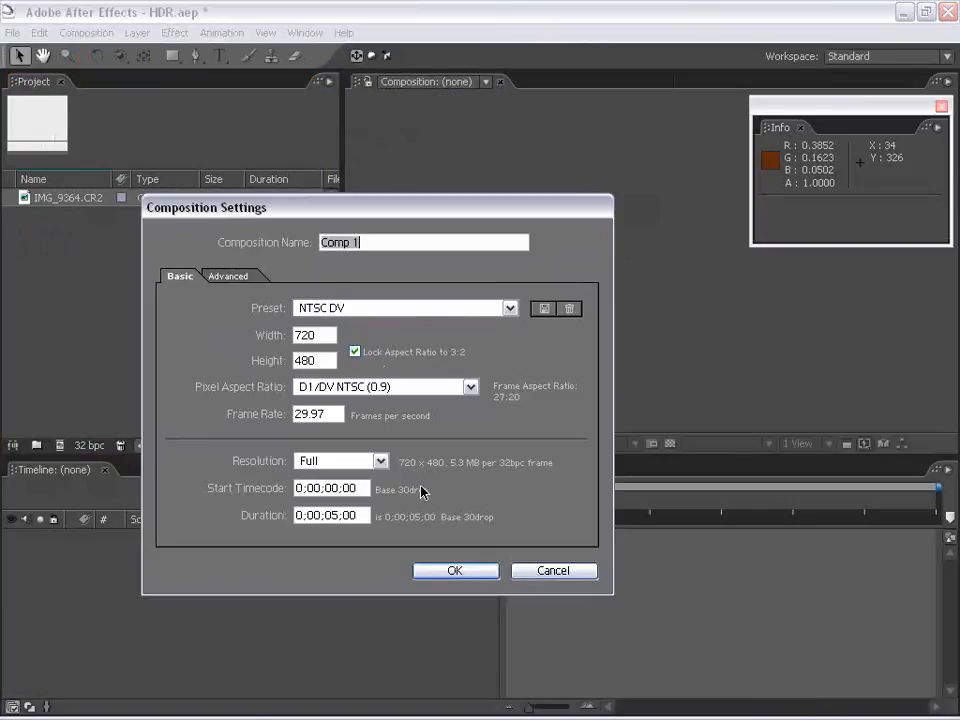
{"action": "left_click", "coordinate": [492, 570]}
{"action": "left_click_drag", "start_coordinate": [68, 215], "coordinate": [622, 268]}
Fit the IMG_9364.CR2 layer to the composition's width
{"action": "right_click", "coordinate": [621, 263]}
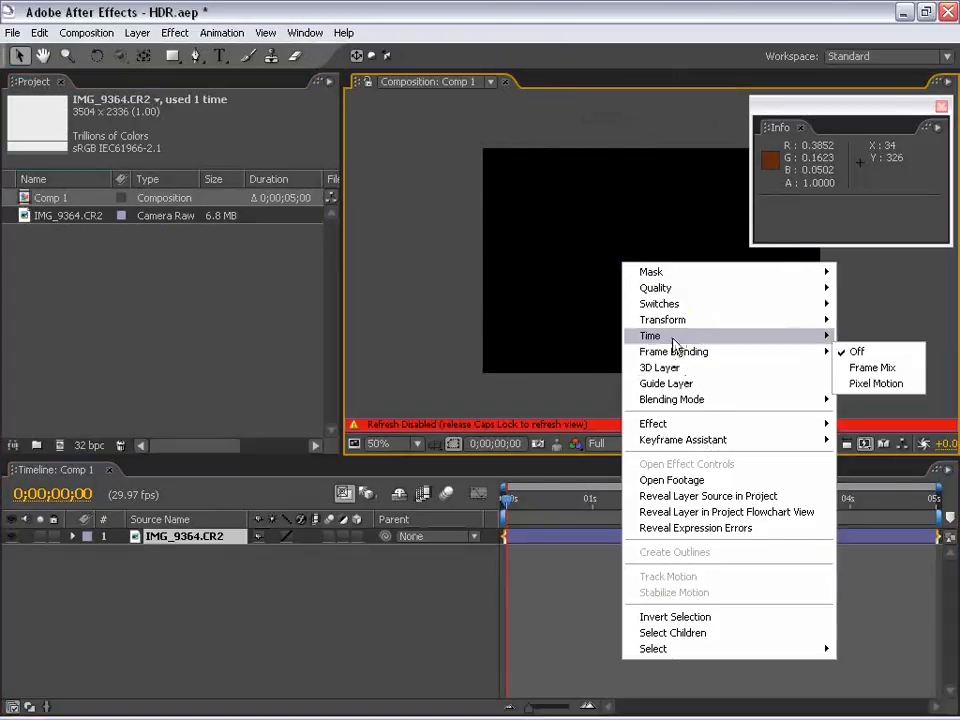
{"action": "mouse_move", "coordinate": [676, 322]}
{"action": "left_click", "coordinate": [497, 461]}
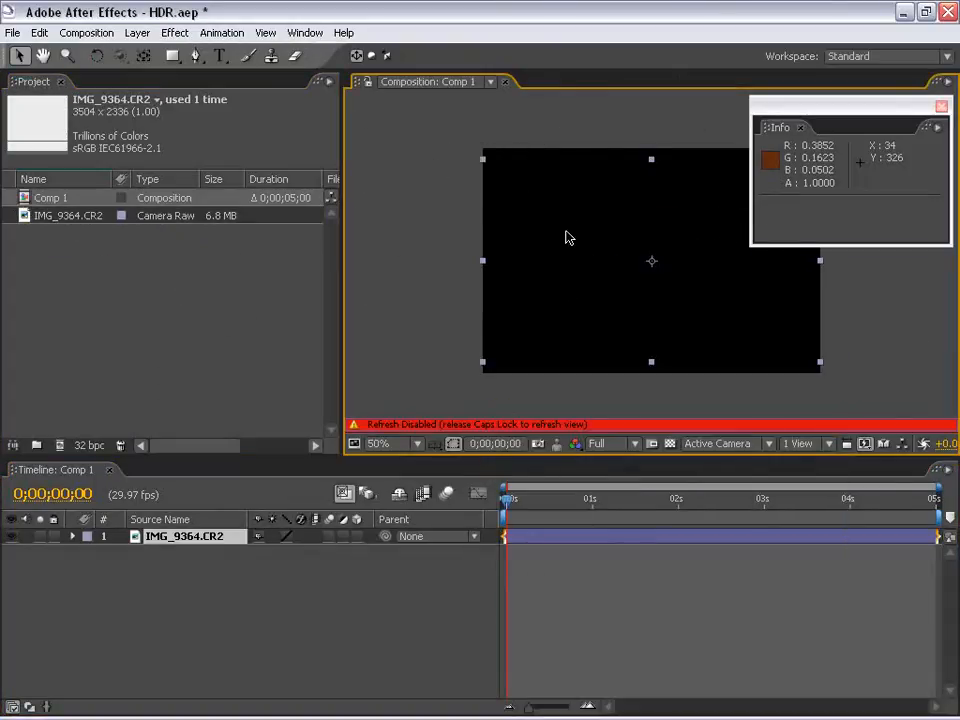
{"action": "right_click", "coordinate": [556, 249]}
{"action": "left_click", "coordinate": [500, 268]}
Fit the IMG_9364.CR2 layer to the composition's height
{"action": "right_click", "coordinate": [534, 218]}
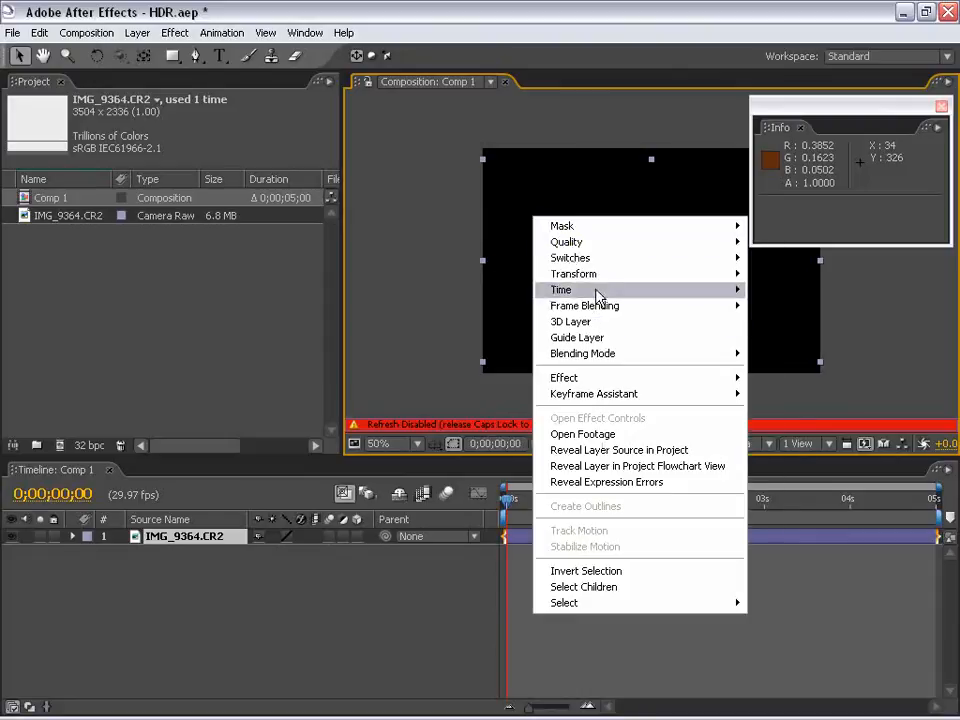
{"action": "mouse_move", "coordinate": [605, 287]}
{"action": "left_click", "coordinate": [874, 434]}
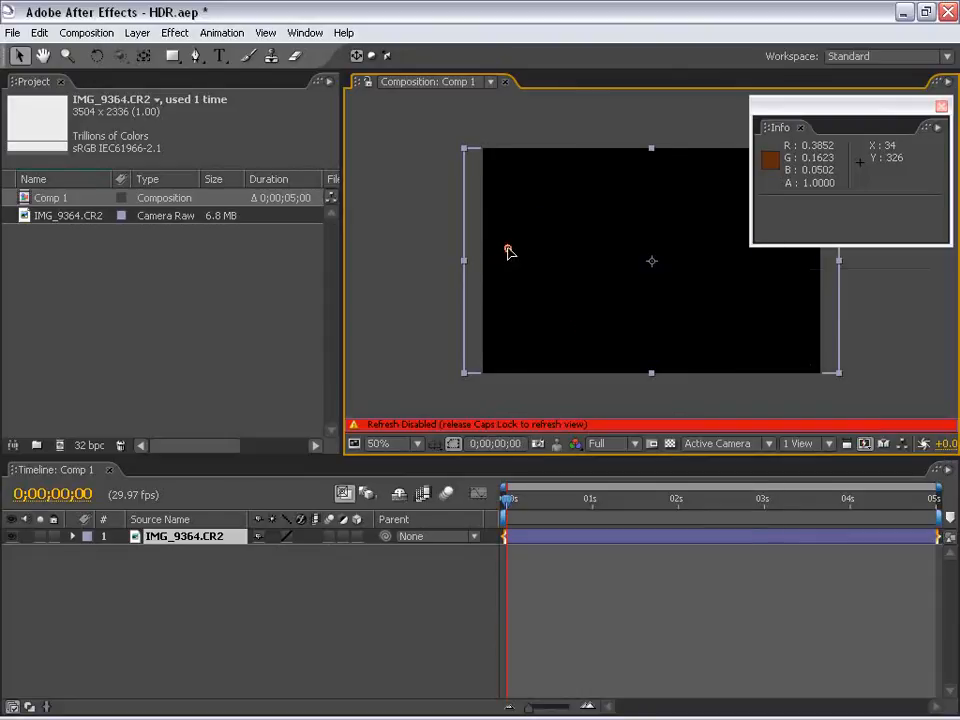
Pre-compose the IMG_9364.CR2 layer and re-enable the composition view refresh
{"action": "key", "text": "ctrl+shift+c"}
{"action": "left_click", "coordinate": [519, 536]}
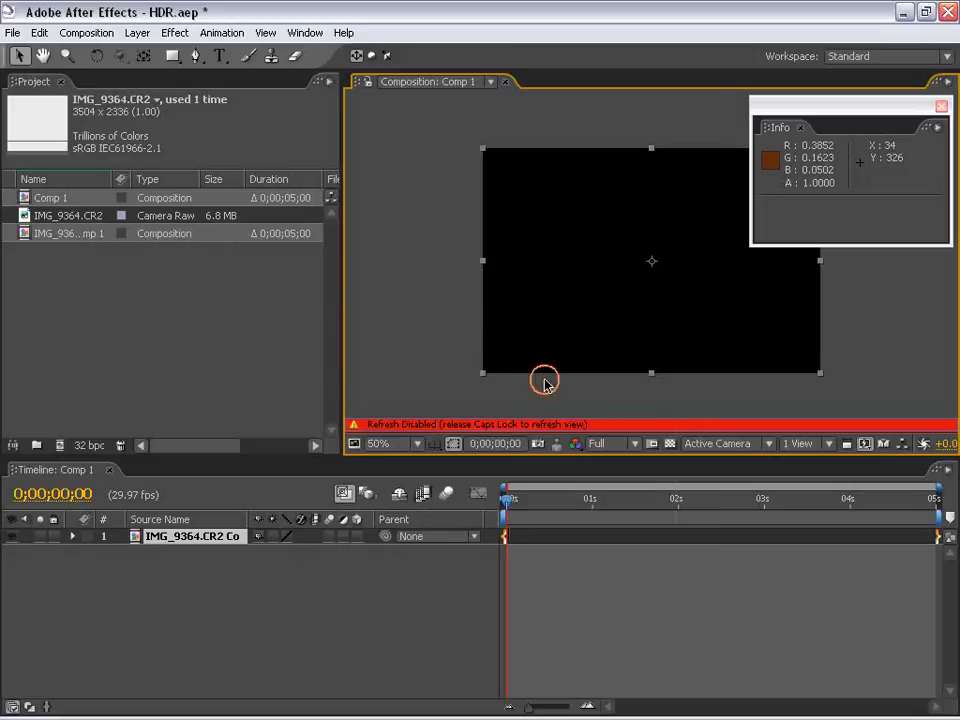
{"action": "key", "text": "Caps_Lock"}
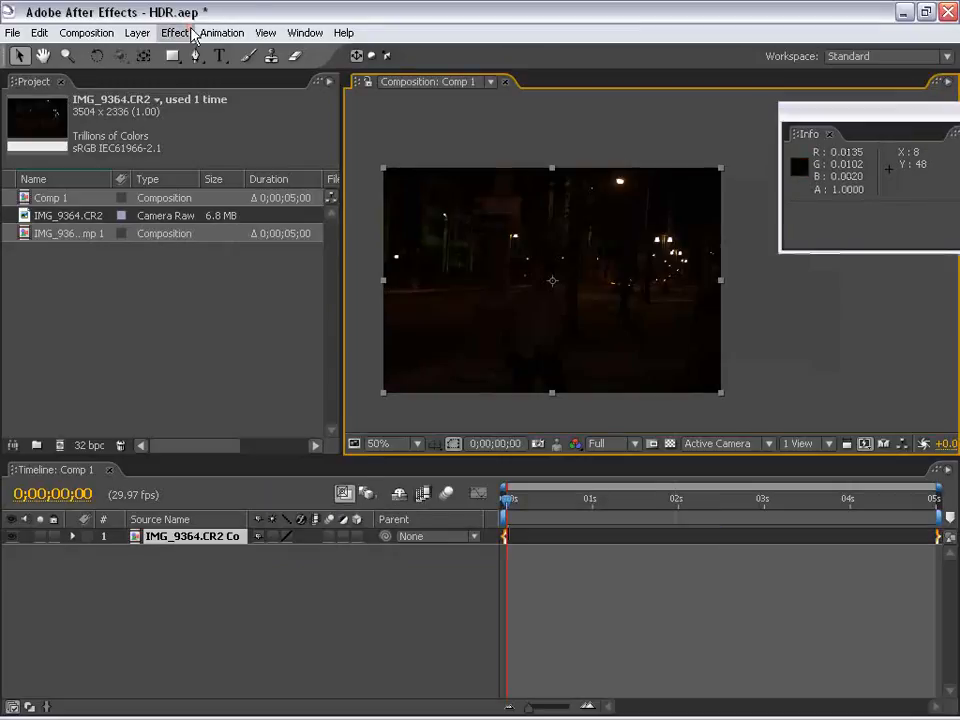
Add the Levels effect to the pre-composed night street layer and turn off clipping to output black and output white
{"action": "left_click", "coordinate": [174, 32]}
{"action": "mouse_move", "coordinate": [234, 190]}
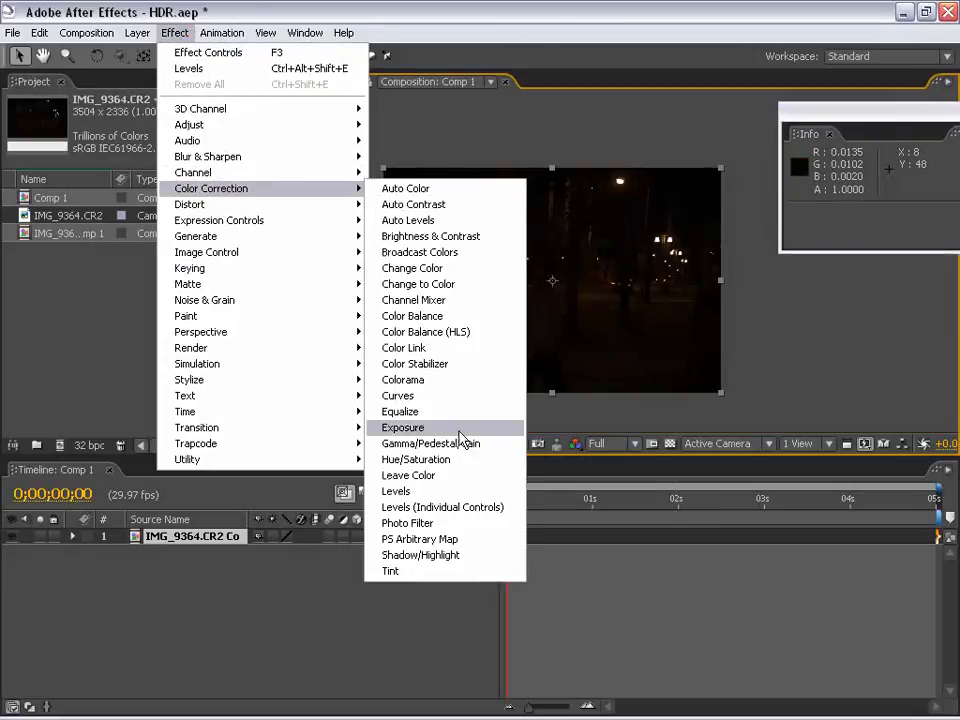
{"action": "left_click", "coordinate": [394, 491]}
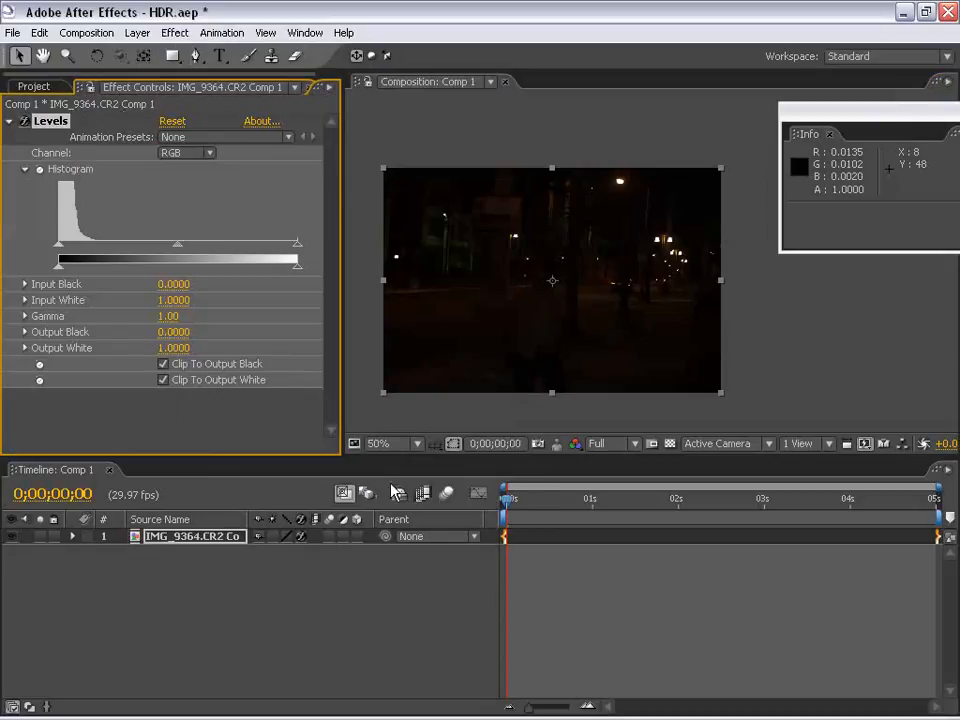
{"action": "left_click", "coordinate": [163, 365]}
{"action": "left_click", "coordinate": [163, 381]}
Lower the Levels Input White to 0.1098 to brighten the dark night image
{"action": "key", "text": "space"}
{"action": "left_click_drag", "start_coordinate": [494, 319], "coordinate": [513, 311]}
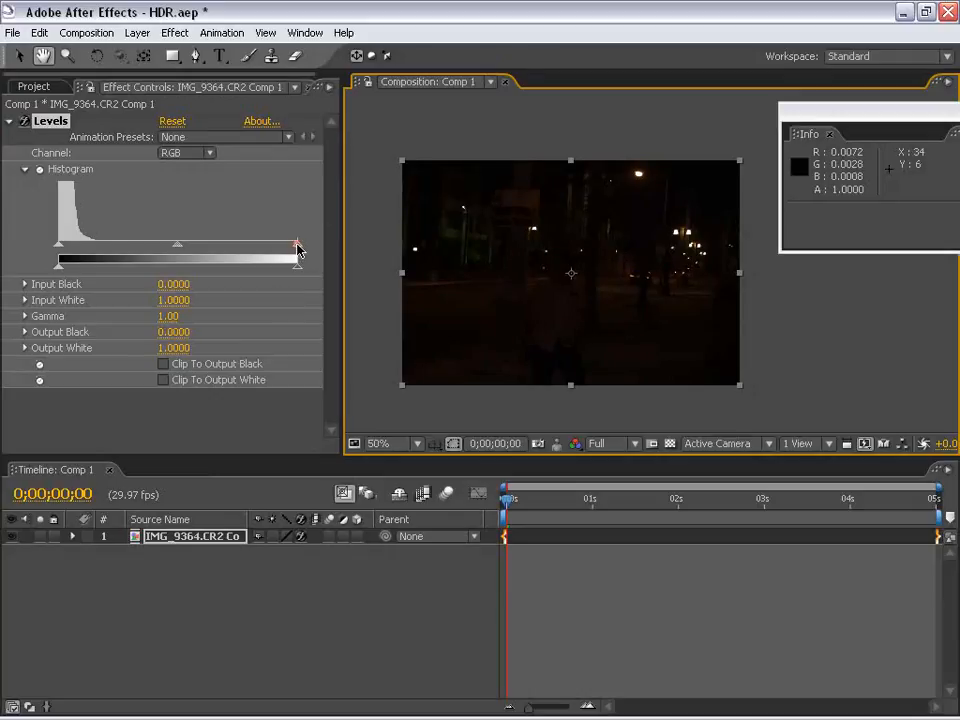
{"action": "left_click_drag", "start_coordinate": [297, 247], "coordinate": [86, 251]}
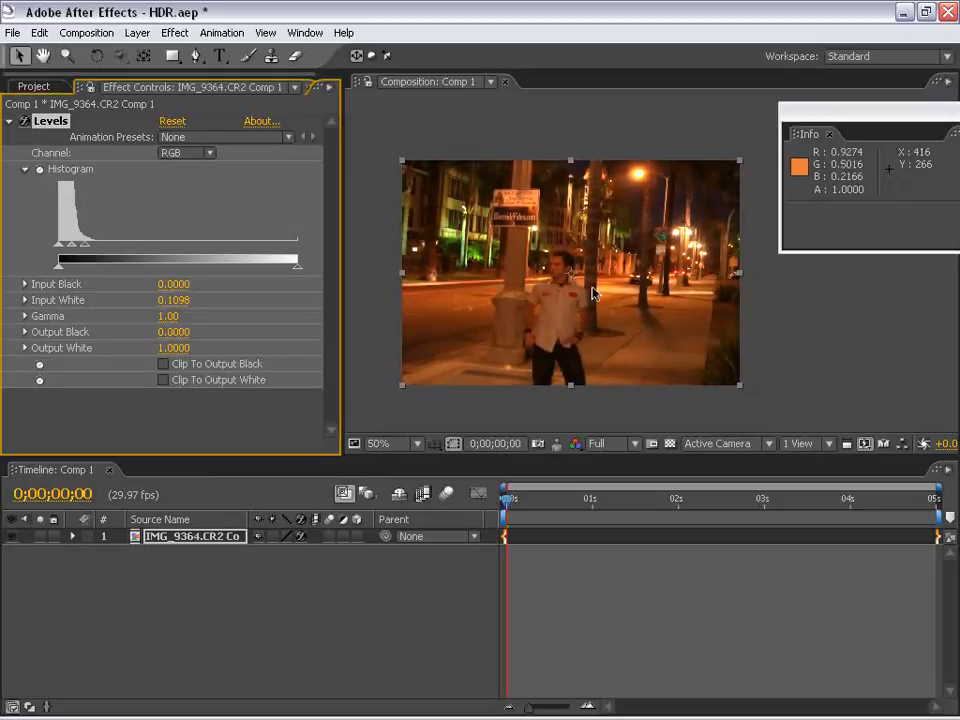
Examine the street lamps up close and read their overbright pixel values in the brightened image
{"action": "scroll", "coordinate": [602, 298], "scroll_direction": "up", "scroll_amount": 1}
{"action": "scroll", "coordinate": [594, 318], "scroll_direction": "down", "scroll_amount": 1}
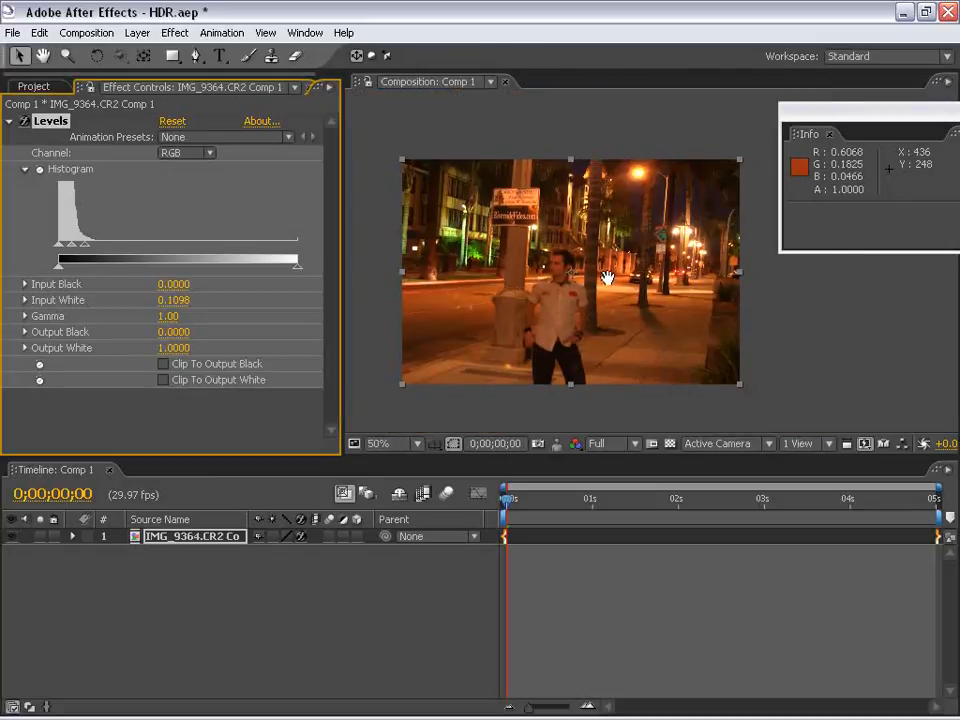
{"action": "left_click_drag", "start_coordinate": [607, 277], "coordinate": [588, 270]}
{"action": "scroll", "coordinate": [664, 274], "scroll_direction": "up", "scroll_amount": 1}
{"action": "left_click_drag", "start_coordinate": [680, 245], "coordinate": [583, 345]}
{"action": "scroll", "coordinate": [583, 345], "scroll_direction": "up", "scroll_amount": 1}
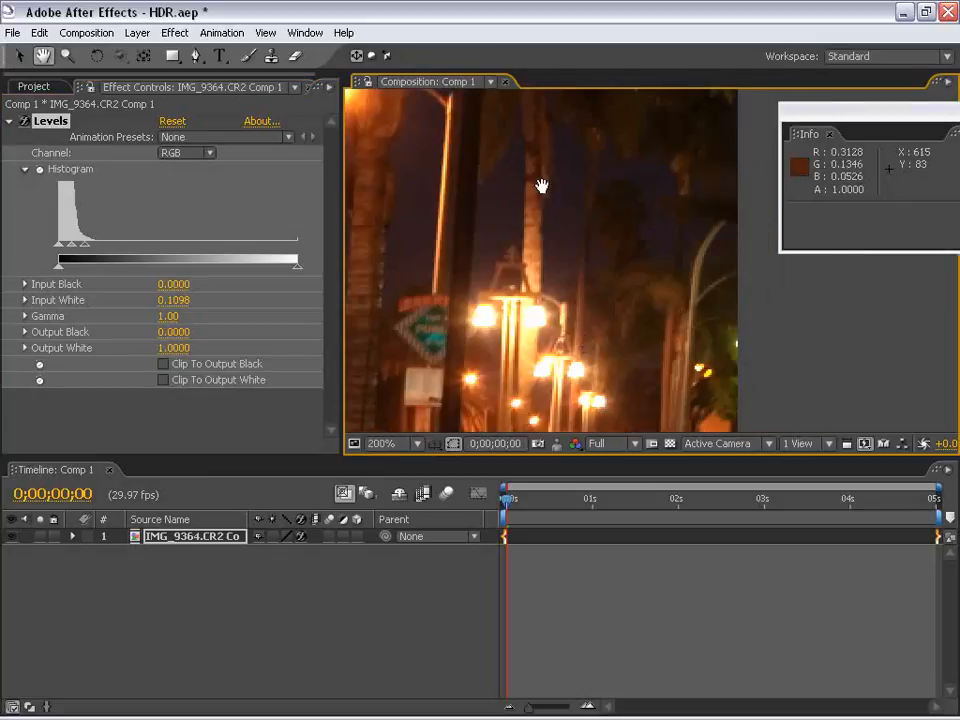
{"action": "left_click_drag", "start_coordinate": [541, 186], "coordinate": [613, 251]}
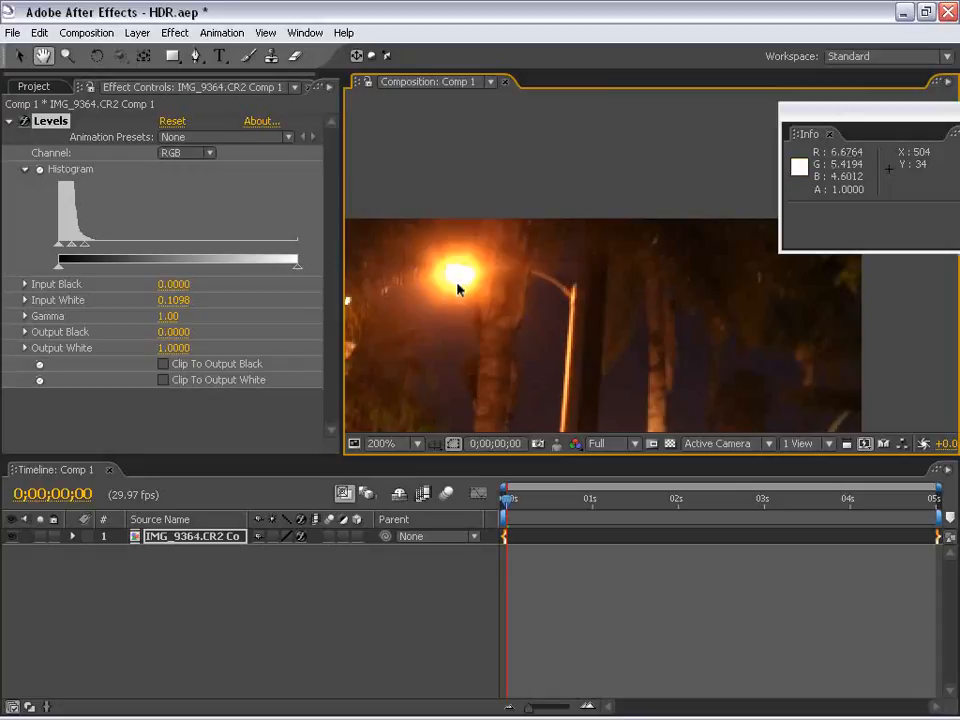
Compare the street lamp with Levels switched off and on, and review the whole image
{"action": "left_click", "coordinate": [23, 120]}
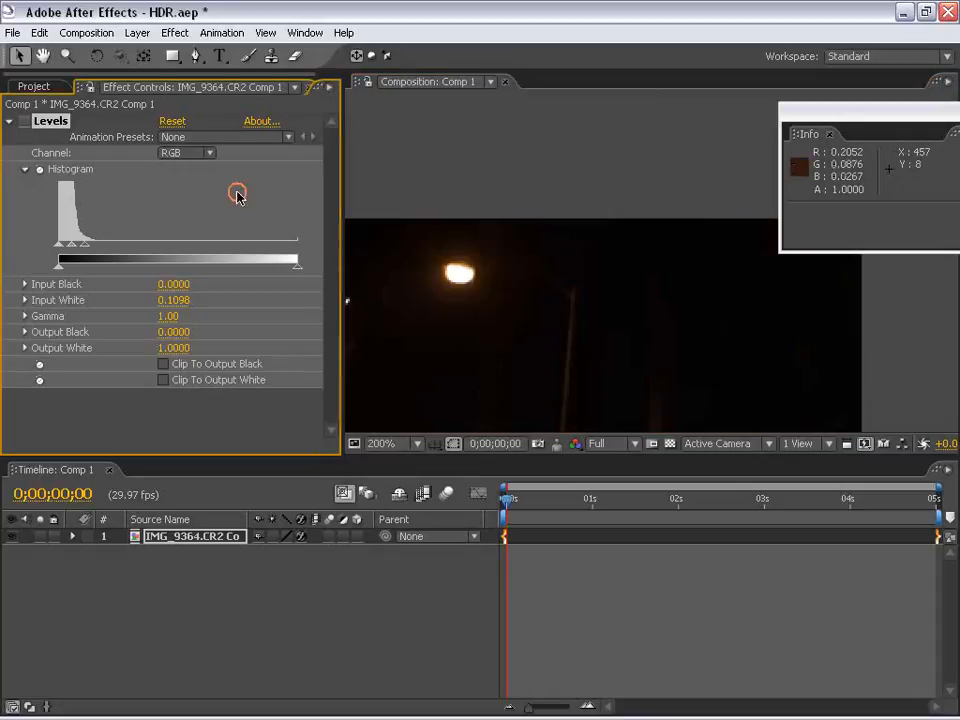
{"action": "left_click", "coordinate": [23, 120]}
{"action": "key", "text": "h"}
{"action": "scroll", "coordinate": [570, 360], "scroll_direction": "down", "scroll_amount": 3}
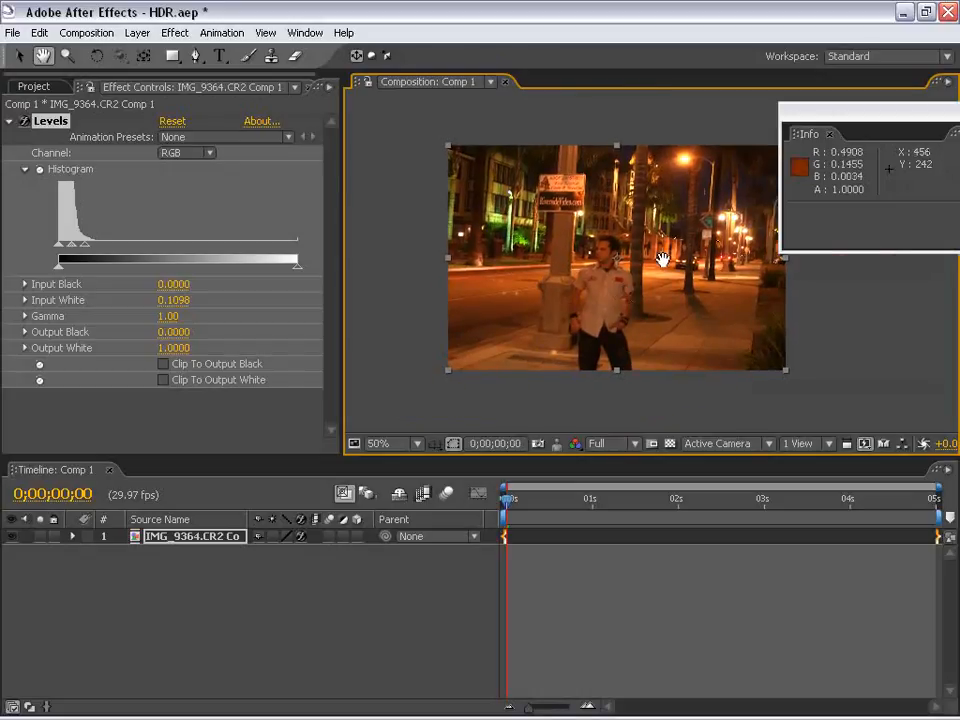
{"action": "scroll", "coordinate": [663, 259], "scroll_direction": "up", "scroll_amount": 1}
{"action": "left_click_drag", "start_coordinate": [688, 257], "coordinate": [619, 262]}
{"action": "scroll", "coordinate": [600, 270], "scroll_direction": "down", "scroll_amount": 1}
{"action": "left_click_drag", "start_coordinate": [600, 316], "coordinate": [569, 315]}
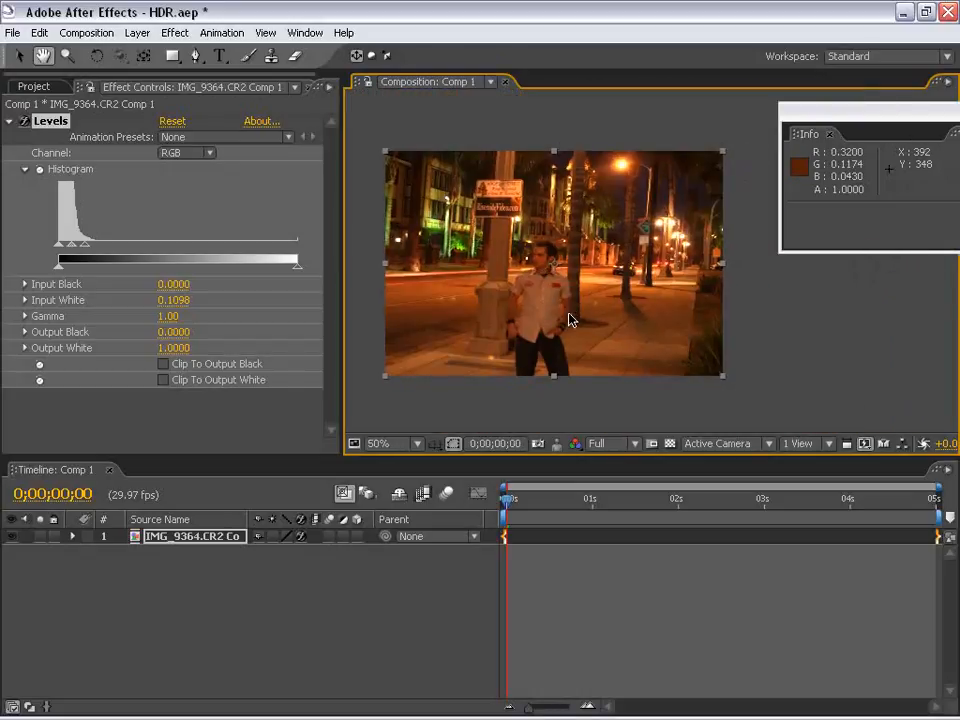
Add Gaussian Blur to the night street layer with Blurriness 40.4 and inspect the blurred lights
{"action": "left_click", "coordinate": [174, 33]}
{"action": "mouse_move", "coordinate": [207, 160]}
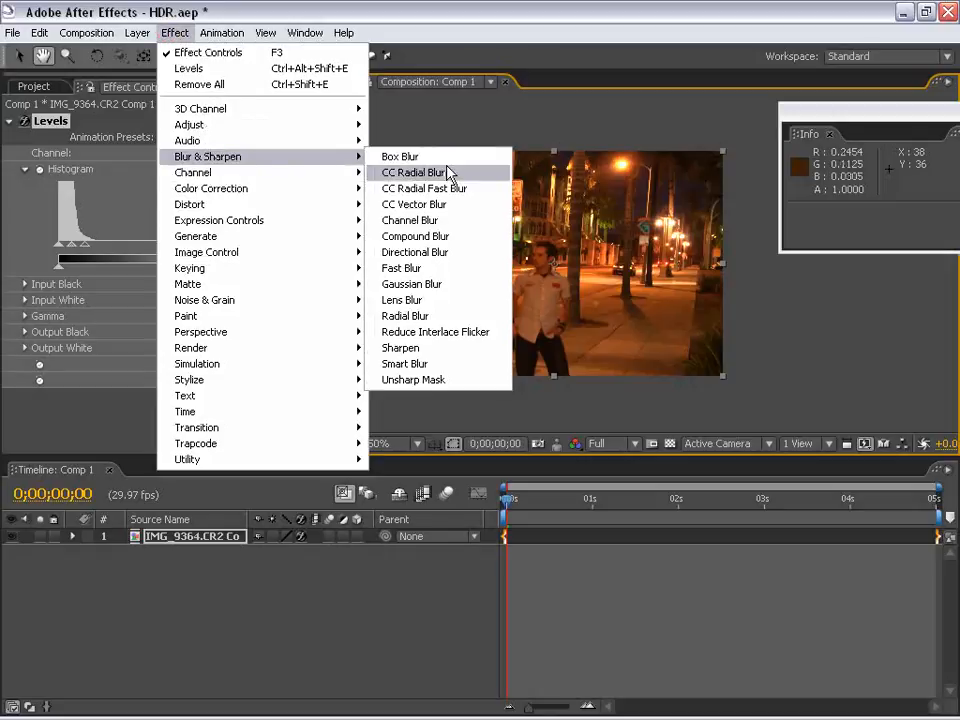
{"action": "left_click", "coordinate": [428, 281]}
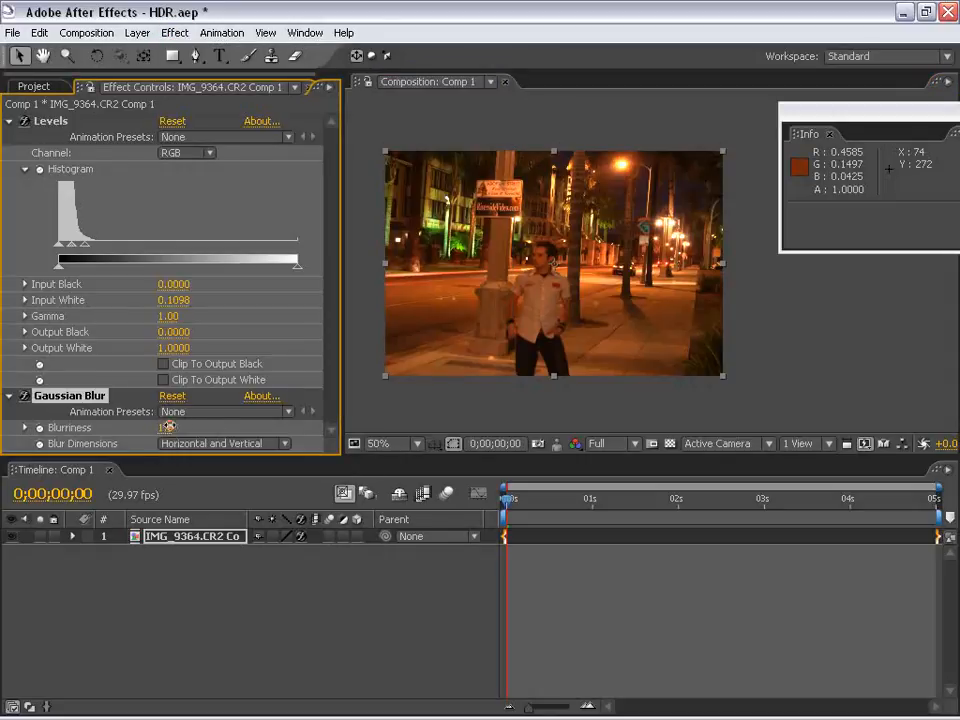
{"action": "left_click_drag", "start_coordinate": [167, 427], "coordinate": [641, 388]}
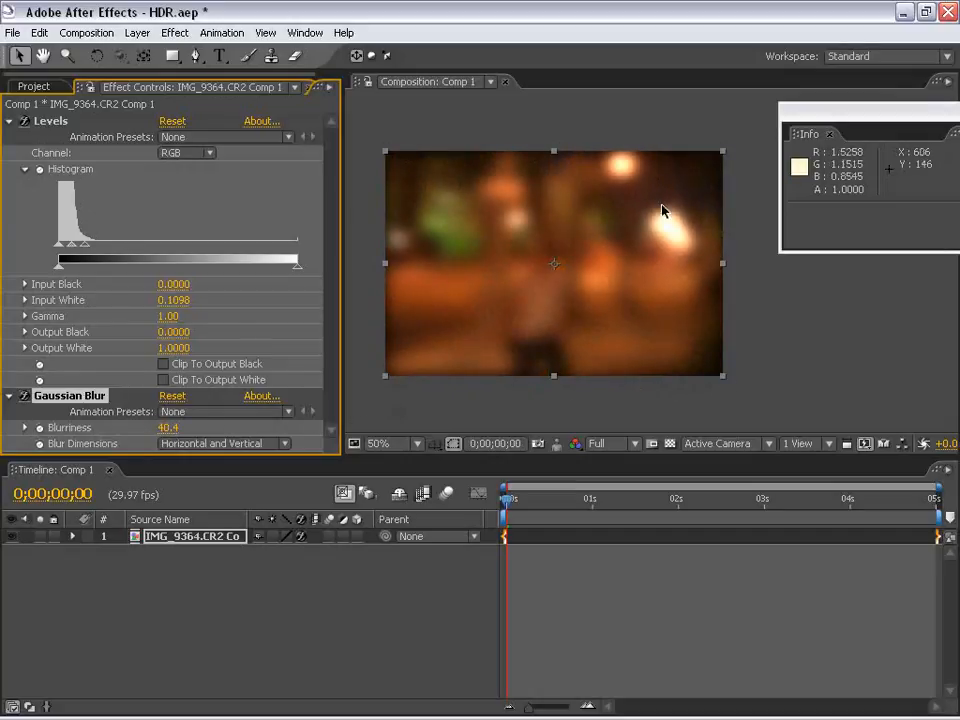
{"action": "scroll", "coordinate": [682, 261], "scroll_direction": "up", "scroll_amount": 1}
{"action": "key", "text": "space"}
{"action": "left_click_drag", "start_coordinate": [640, 171], "coordinate": [613, 313]}
{"action": "scroll", "coordinate": [590, 335], "scroll_direction": "down", "scroll_amount": 1}
{"action": "left_click_drag", "start_coordinate": [565, 357], "coordinate": [592, 258]}
Delete the Gaussian Blur effect from the night street layer and collapse the Levels settings
{"action": "left_click", "coordinate": [45, 396]}
{"action": "key", "text": "Delete"}
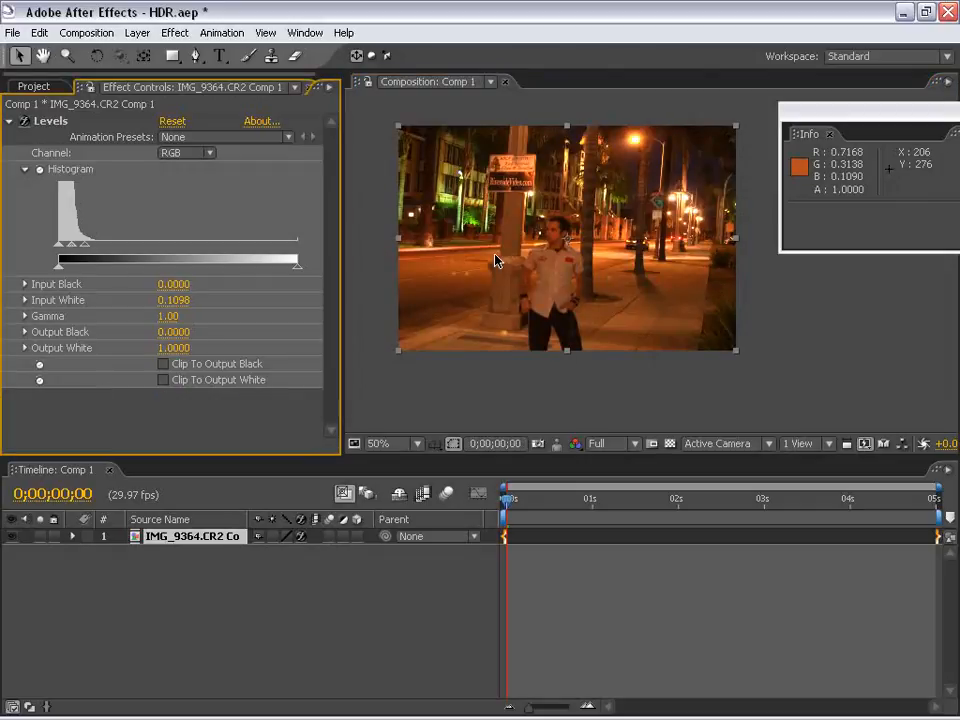
{"action": "left_click", "coordinate": [8, 122]}
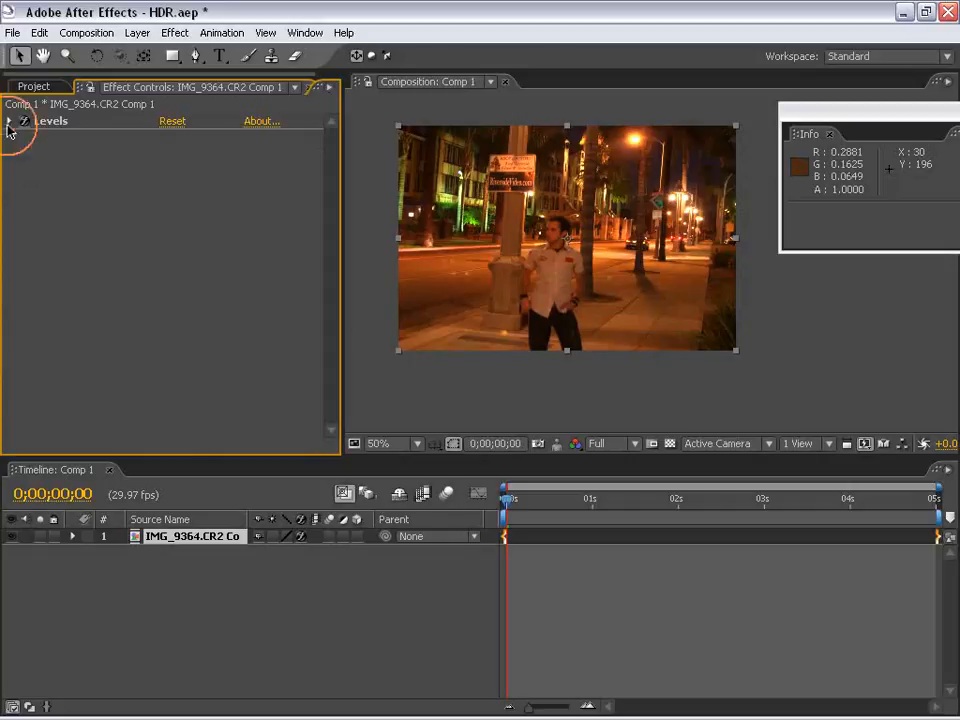
Start Position keyframes on the night street layer and move it off the lower-left corner to -324, 700 at 0;00;00;23
{"action": "left_click", "coordinate": [71, 537]}
{"action": "left_click", "coordinate": [88, 569]}
{"action": "left_click", "coordinate": [121, 600]}
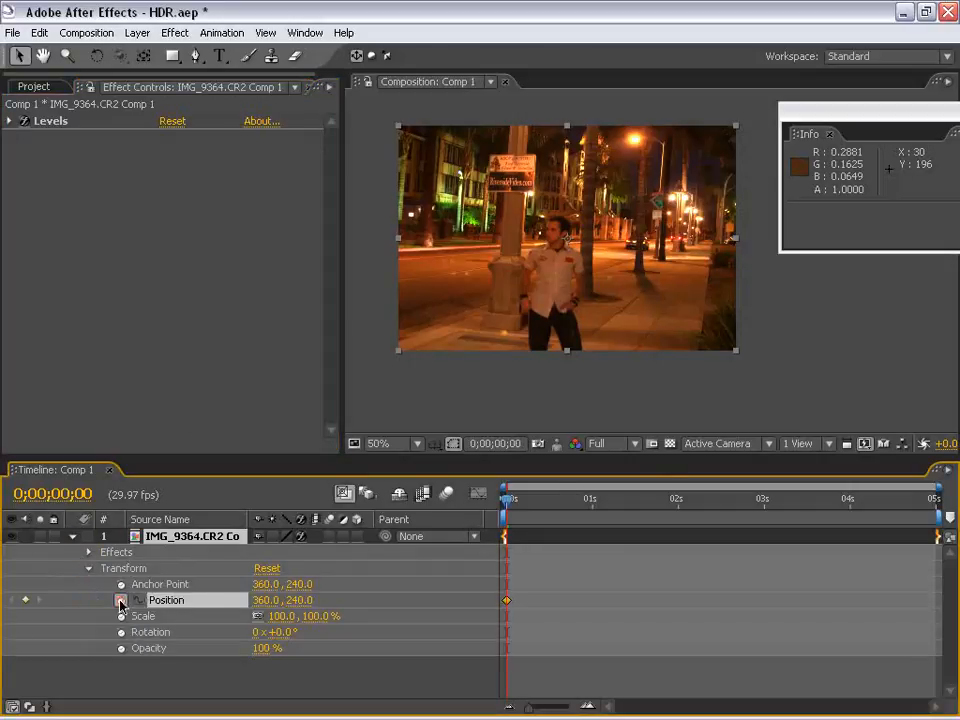
{"action": "mouse_move", "coordinate": [564, 506]}
{"action": "left_mouse_down"}
{"action": "mouse_move", "coordinate": [581, 507]}
{"action": "mouse_move", "coordinate": [572, 507]}
{"action": "left_mouse_up"}
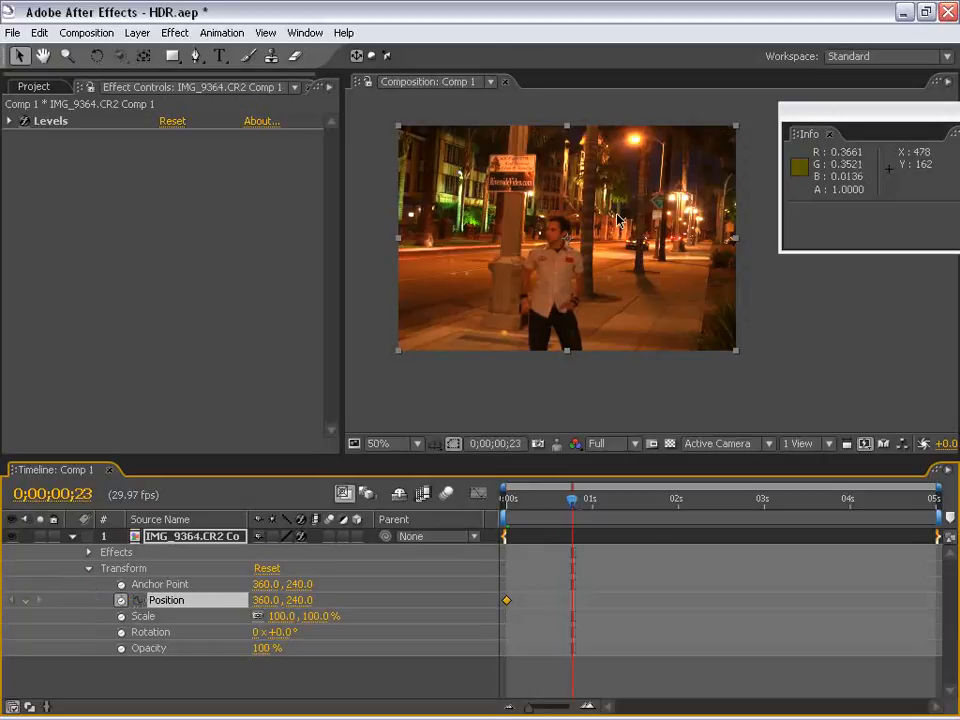
{"action": "left_click_drag", "start_coordinate": [698, 161], "coordinate": [373, 379]}
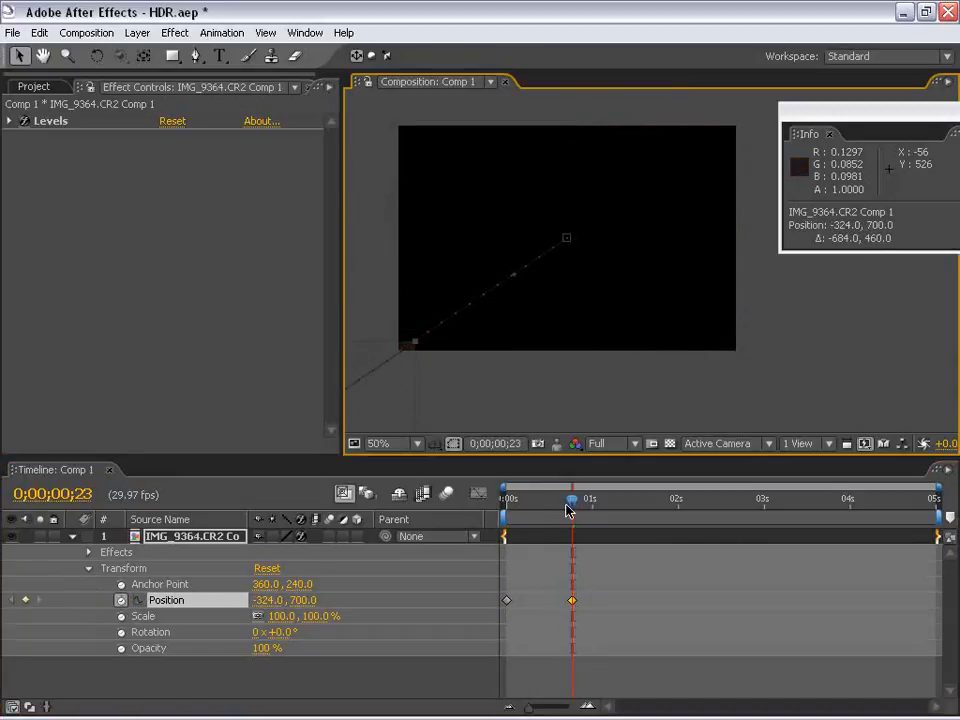
Reposition the layer to 552, 144 at the first frame and move the ending Position keyframe to 0;00;00;14
{"action": "left_click_drag", "start_coordinate": [571, 501], "coordinate": [407, 518]}
{"action": "left_click_drag", "start_coordinate": [487, 254], "coordinate": [592, 281]}
{"action": "key", "text": "space"}
{"action": "mouse_move", "coordinate": [515, 509]}
{"action": "left_mouse_down"}
{"action": "mouse_move", "coordinate": [546, 499]}
{"action": "mouse_move", "coordinate": [507, 500]}
{"action": "left_mouse_up"}
{"action": "left_click_drag", "start_coordinate": [571, 604], "coordinate": [546, 600]}
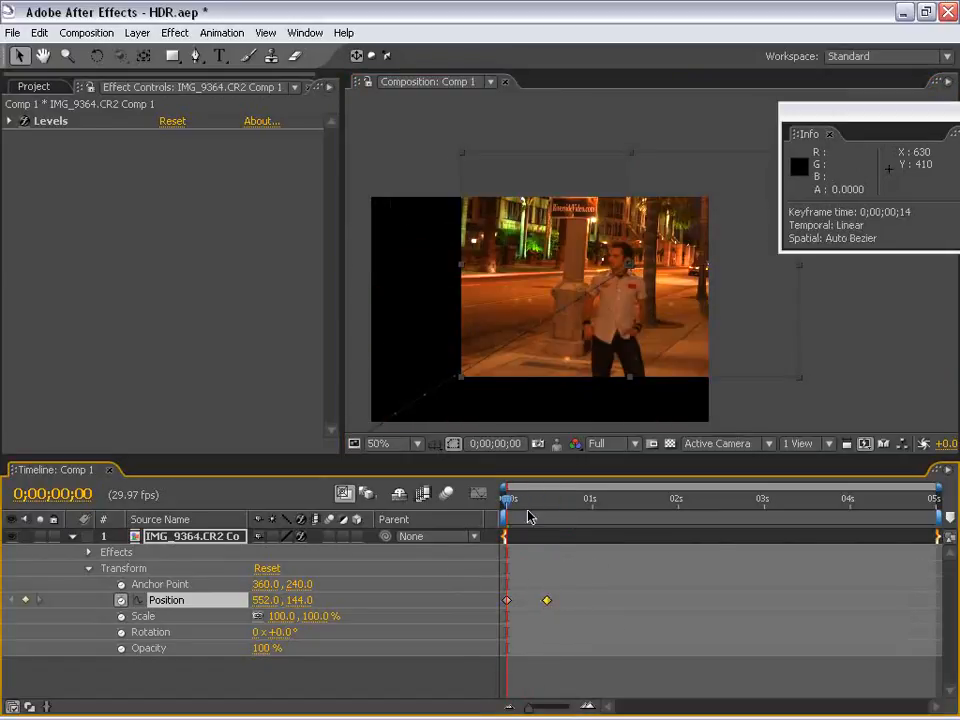
Enable motion blur for the composition and the night street layer, and view the streaked lights at 0;00;00;04
{"action": "left_click", "coordinate": [446, 494]}
{"action": "left_click", "coordinate": [331, 537]}
{"action": "left_click_drag", "start_coordinate": [510, 502], "coordinate": [522, 503]}
{"action": "scroll", "coordinate": [551, 347], "scroll_direction": "up", "scroll_amount": 1}
{"action": "key", "text": "h"}
{"action": "left_click_drag", "start_coordinate": [550, 345], "coordinate": [581, 257]}
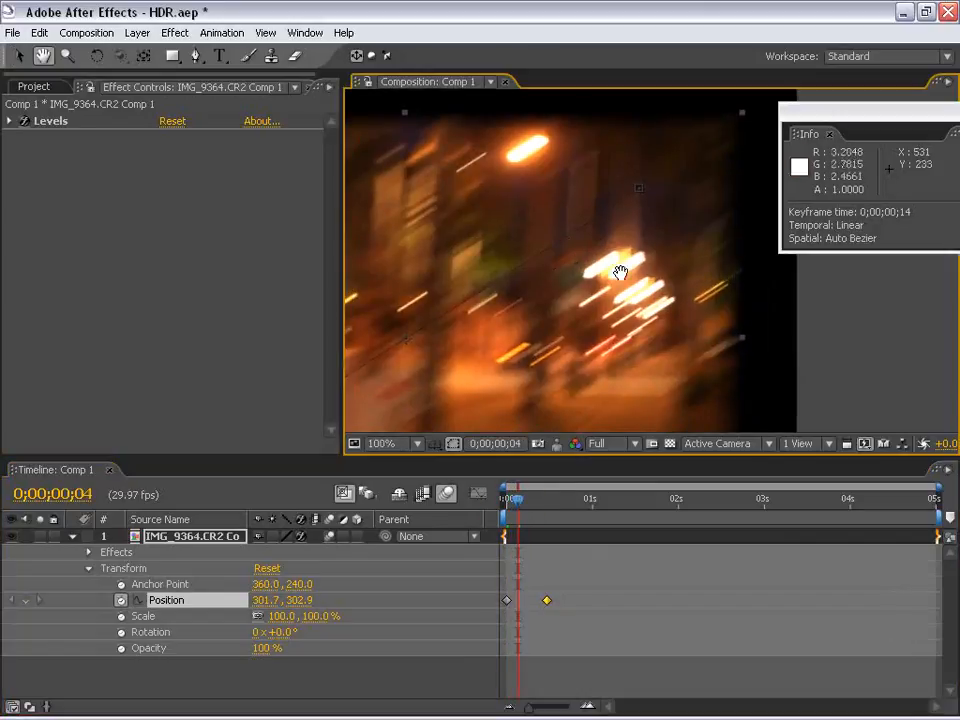
Examine the motion-blurred street lights close up and in the full frame at several points of the move
{"action": "scroll", "coordinate": [619, 272], "scroll_direction": "down", "scroll_amount": 1}
{"action": "left_click_drag", "start_coordinate": [547, 360], "coordinate": [602, 292]}
{"action": "mouse_move", "coordinate": [519, 510]}
{"action": "left_mouse_down"}
{"action": "mouse_move", "coordinate": [527, 508]}
{"action": "mouse_move", "coordinate": [510, 508]}
{"action": "left_mouse_up"}
{"action": "key", "text": "v"}
{"action": "scroll", "coordinate": [700, 165], "scroll_direction": "up", "scroll_amount": 1}
{"action": "key", "text": "space"}
{"action": "left_click_drag", "start_coordinate": [695, 204], "coordinate": [514, 332]}
{"action": "scroll", "coordinate": [540, 262], "scroll_direction": "down", "scroll_amount": 1}
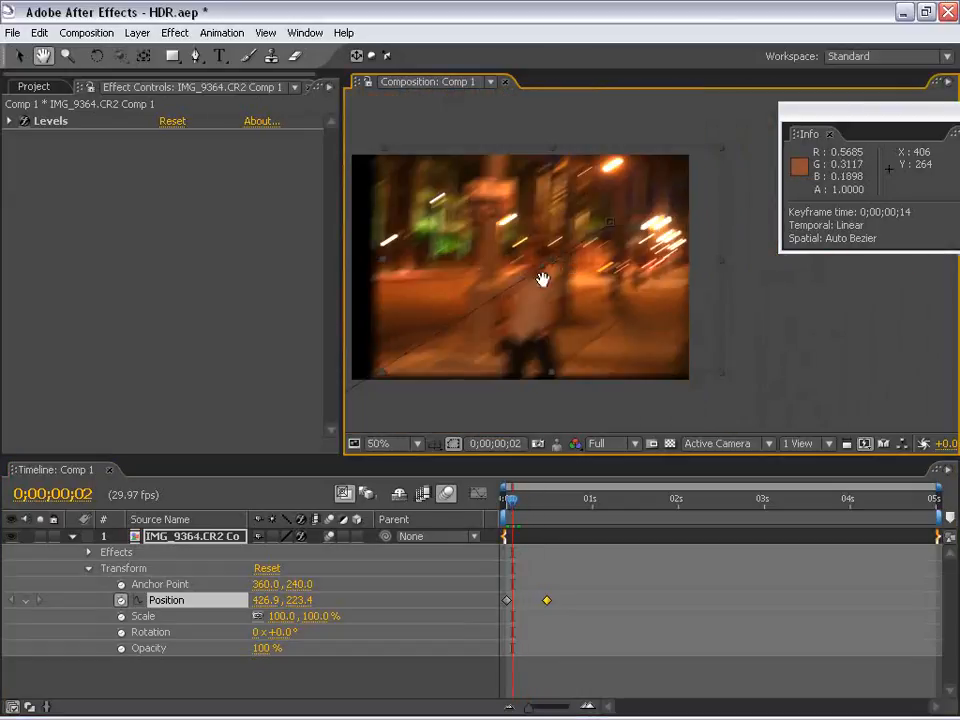
{"action": "left_click_drag", "start_coordinate": [542, 274], "coordinate": [568, 296]}
{"action": "mouse_move", "coordinate": [514, 500]}
{"action": "left_mouse_down"}
{"action": "mouse_move", "coordinate": [529, 499]}
{"action": "mouse_move", "coordinate": [521, 506]}
{"action": "left_mouse_up"}
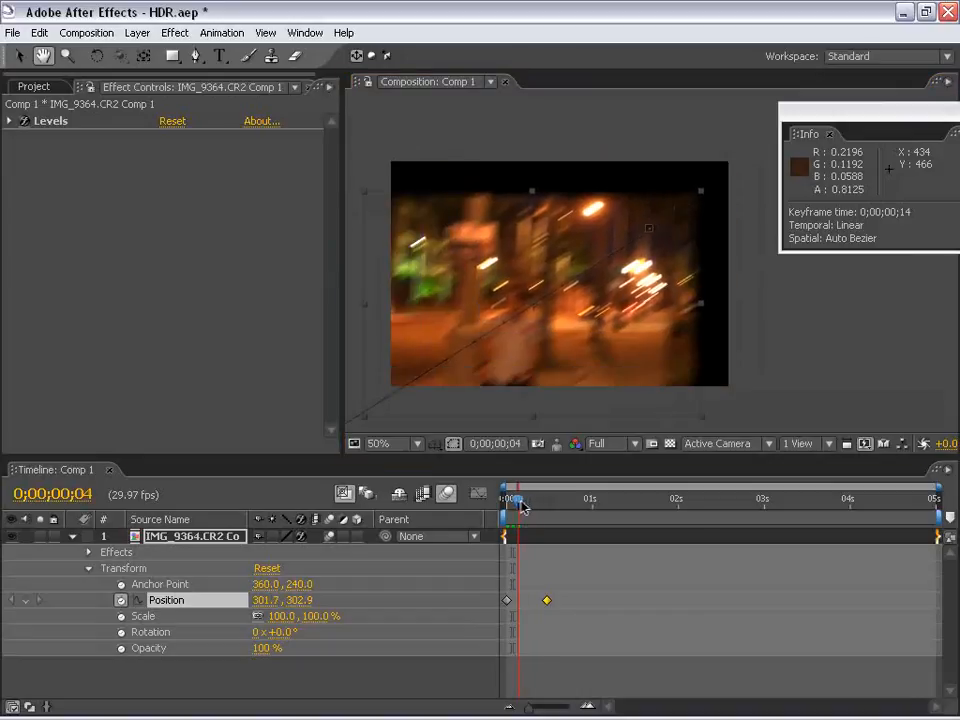
Increase Comp 1's Shutter Angle in the composition settings to lengthen the motion blur
{"action": "left_click", "coordinate": [86, 32]}
{"action": "left_click", "coordinate": [80, 75]}
{"action": "left_click", "coordinate": [245, 281]}
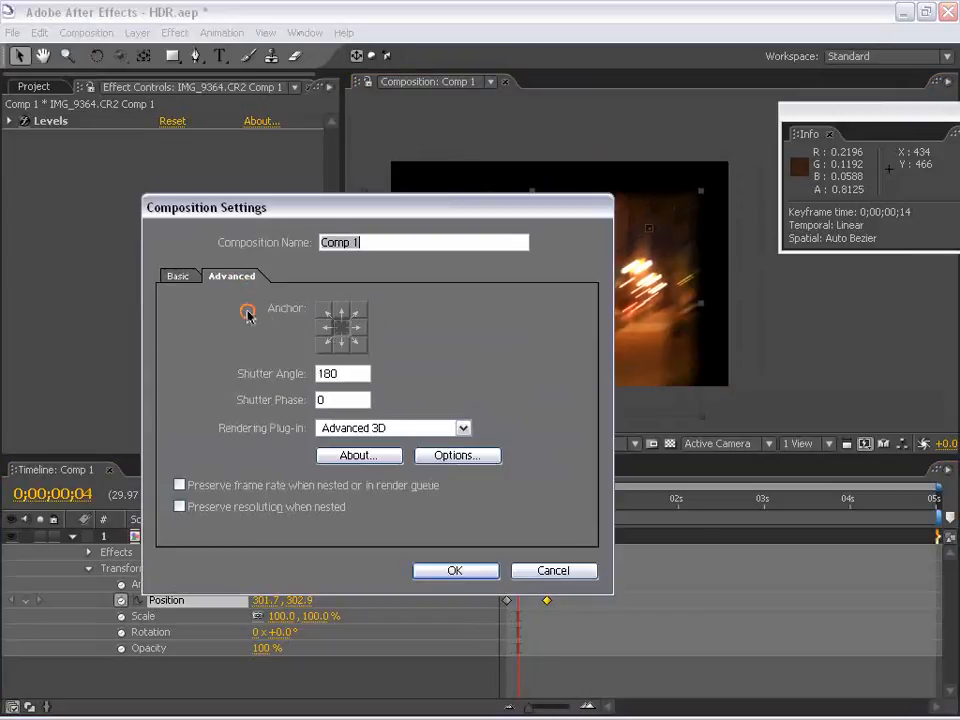
{"action": "left_click", "coordinate": [295, 373]}
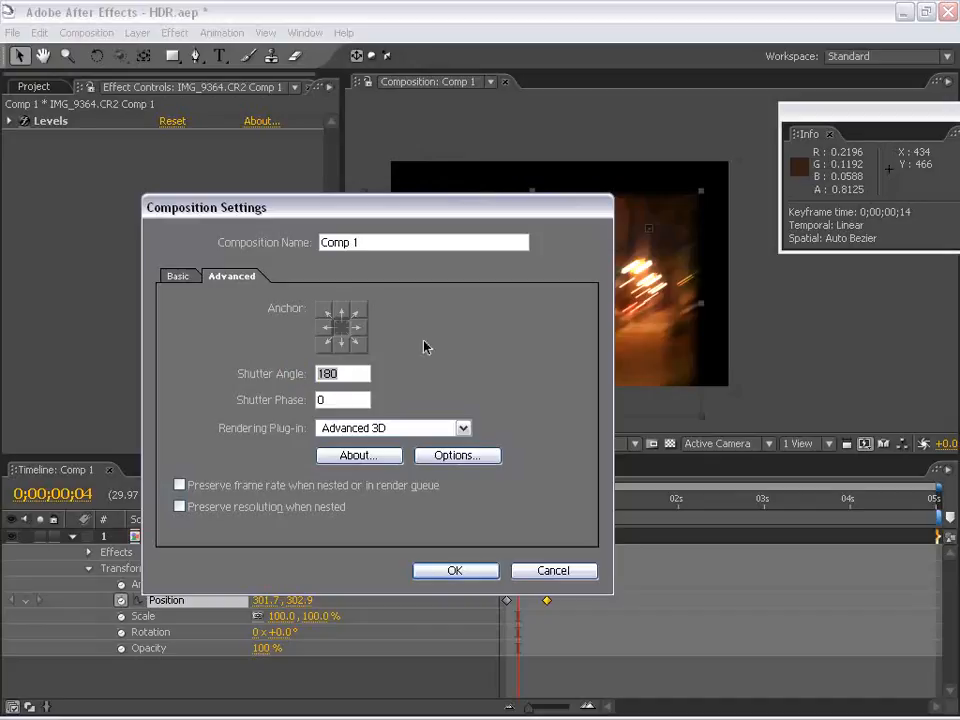
{"action": "left_click_drag", "start_coordinate": [349, 374], "coordinate": [265, 373]}
{"action": "left_click", "coordinate": [489, 572]}
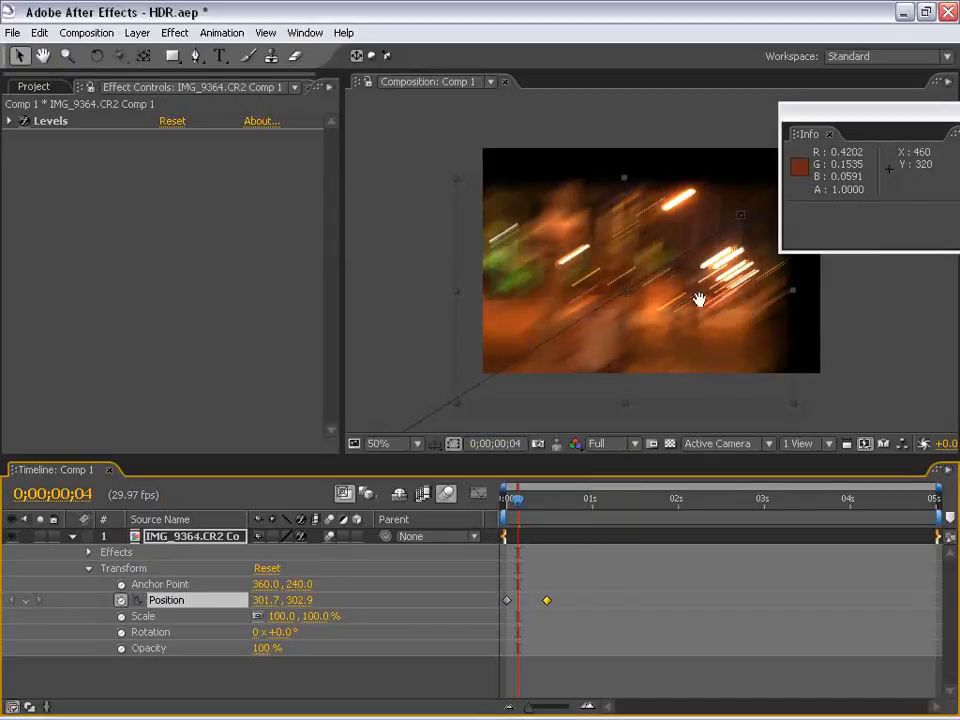
Inspect the longer light streaks and shift the ending Position keyframe out to about frame 24 to slow the move
{"action": "scroll", "coordinate": [696, 298], "scroll_direction": "up", "scroll_amount": 1}
{"action": "left_click_drag", "start_coordinate": [591, 314], "coordinate": [656, 319]}
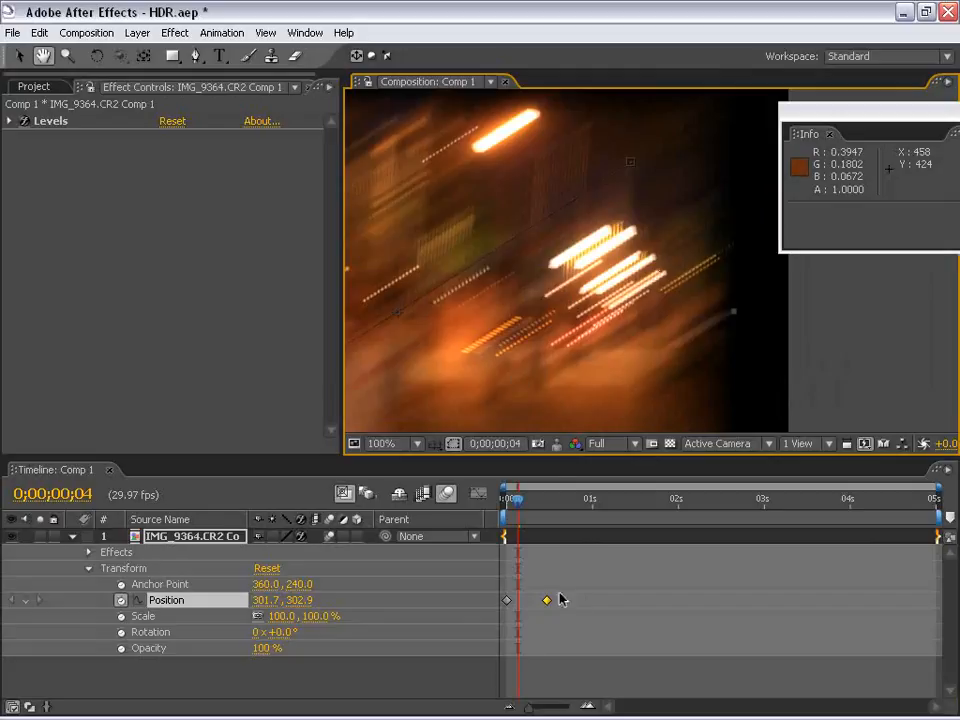
{"action": "left_click_drag", "start_coordinate": [548, 605], "coordinate": [568, 601]}
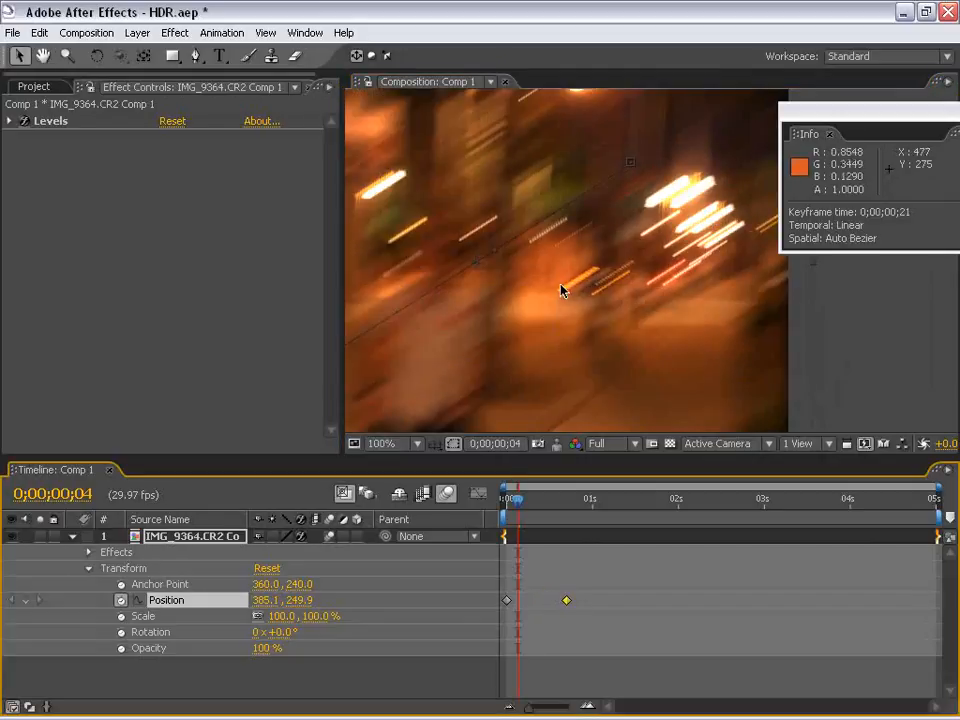
{"action": "scroll", "coordinate": [568, 328], "scroll_direction": "down", "scroll_amount": 1}
{"action": "left_click_drag", "start_coordinate": [572, 306], "coordinate": [561, 301]}
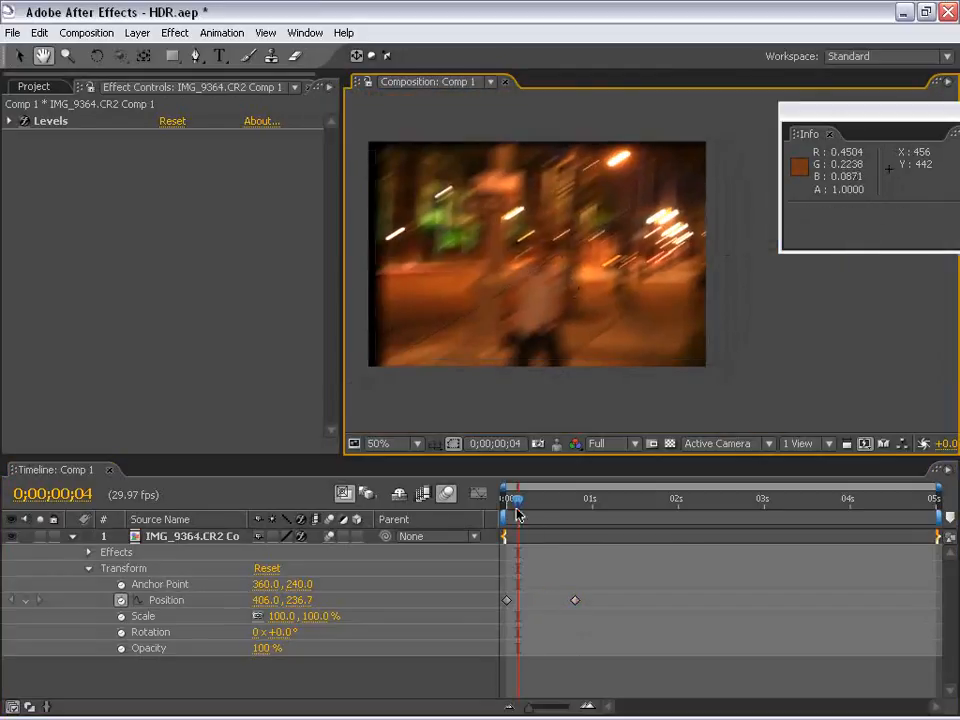
Apply Easy Ease to both Position keyframes, run a RAM preview of the move, and go to 0;00;00;07
{"action": "left_click", "coordinate": [584, 499]}
{"action": "left_click_drag", "start_coordinate": [639, 604], "coordinate": [490, 619]}
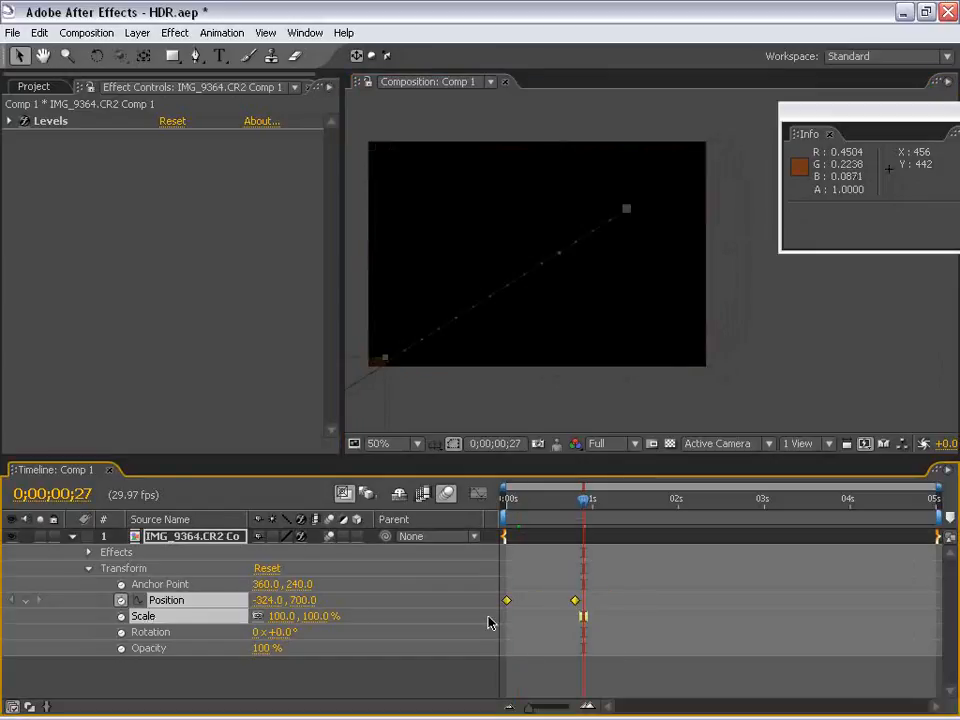
{"action": "left_click_drag", "start_coordinate": [638, 542], "coordinate": [505, 611]}
{"action": "key", "text": "ctrl+z"}
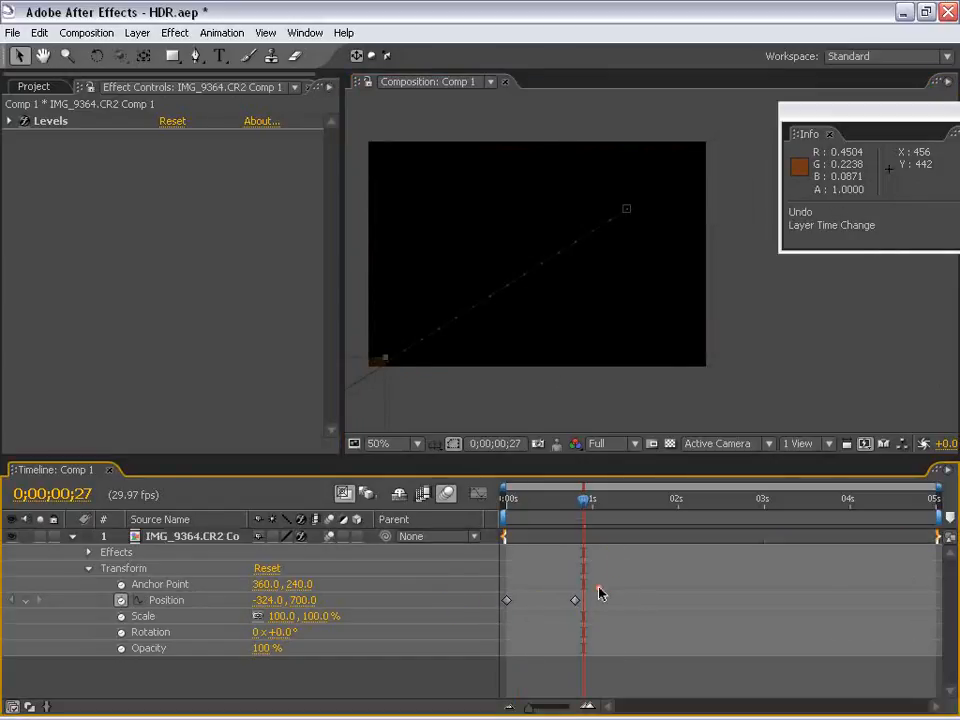
{"action": "key", "text": "KP_0"}
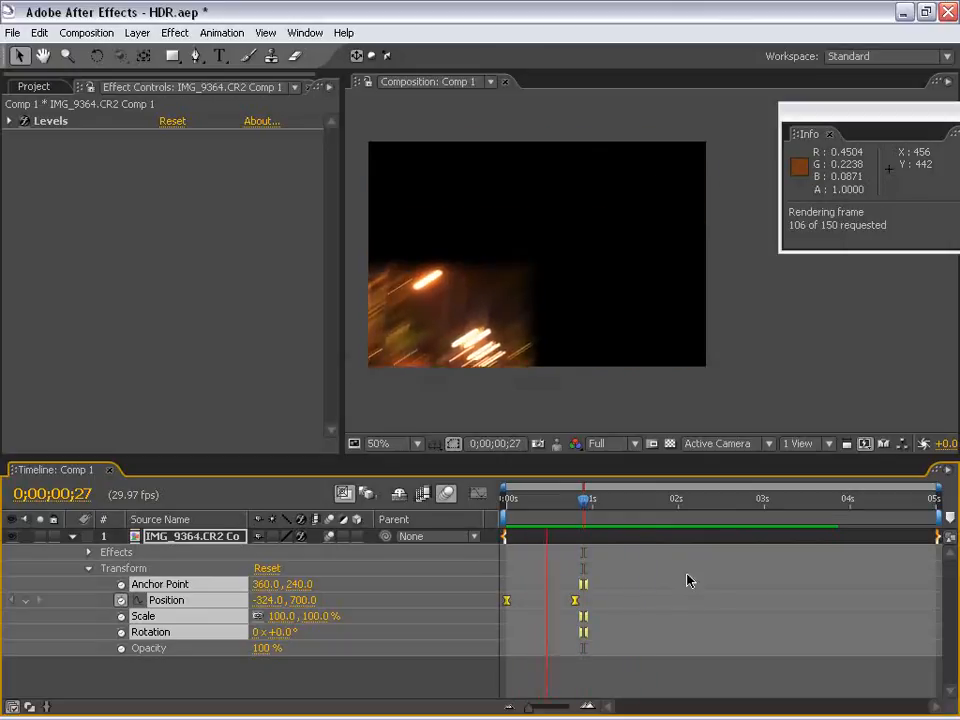
{"action": "left_click_drag", "start_coordinate": [584, 500], "coordinate": [525, 500]}
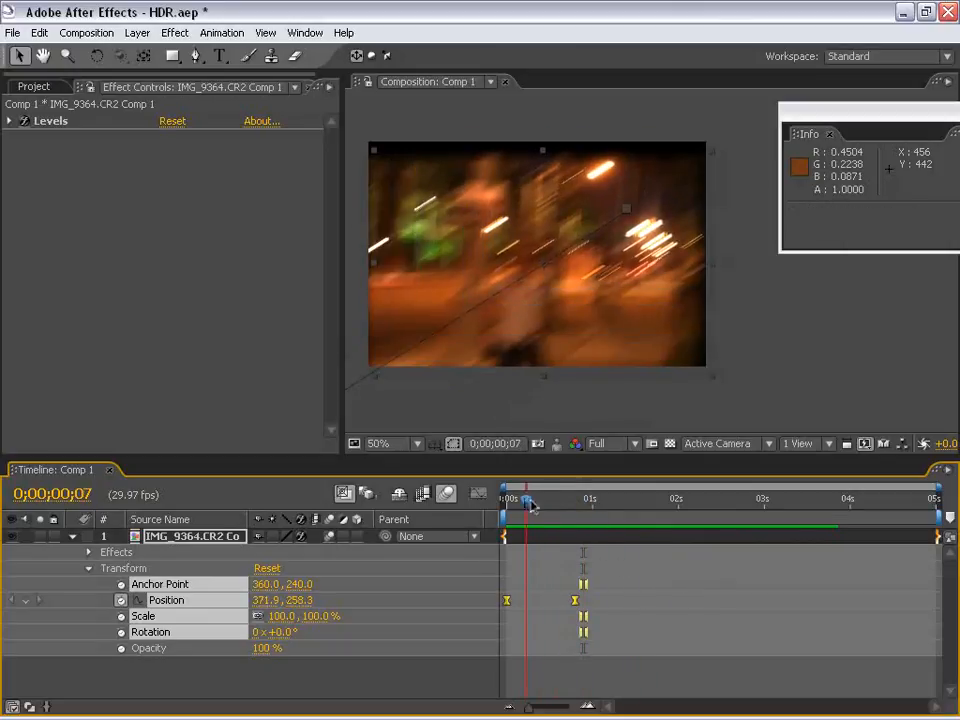
Compare the motion-blurred lights with the project at 8 bpc and at 32 bpc, finishing in 32 bpc
{"action": "left_click", "coordinate": [33, 86]}
{"action": "left_click", "coordinate": [90, 446]}
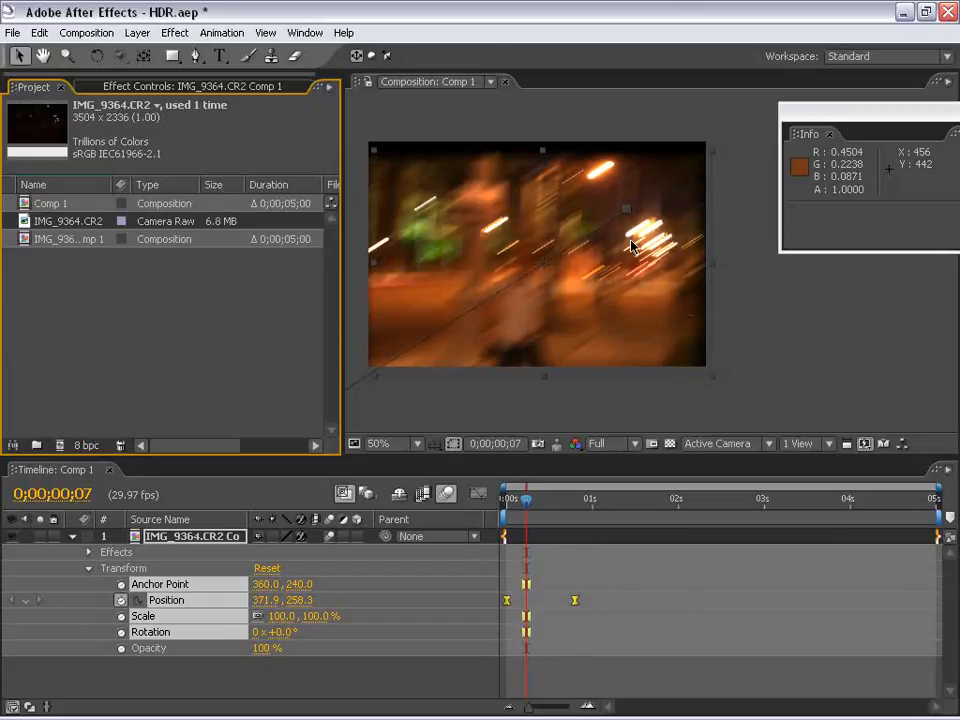
{"action": "scroll", "coordinate": [578, 276], "scroll_direction": "up", "scroll_amount": 1}
{"action": "scroll", "coordinate": [616, 276], "scroll_direction": "down", "scroll_amount": 1}
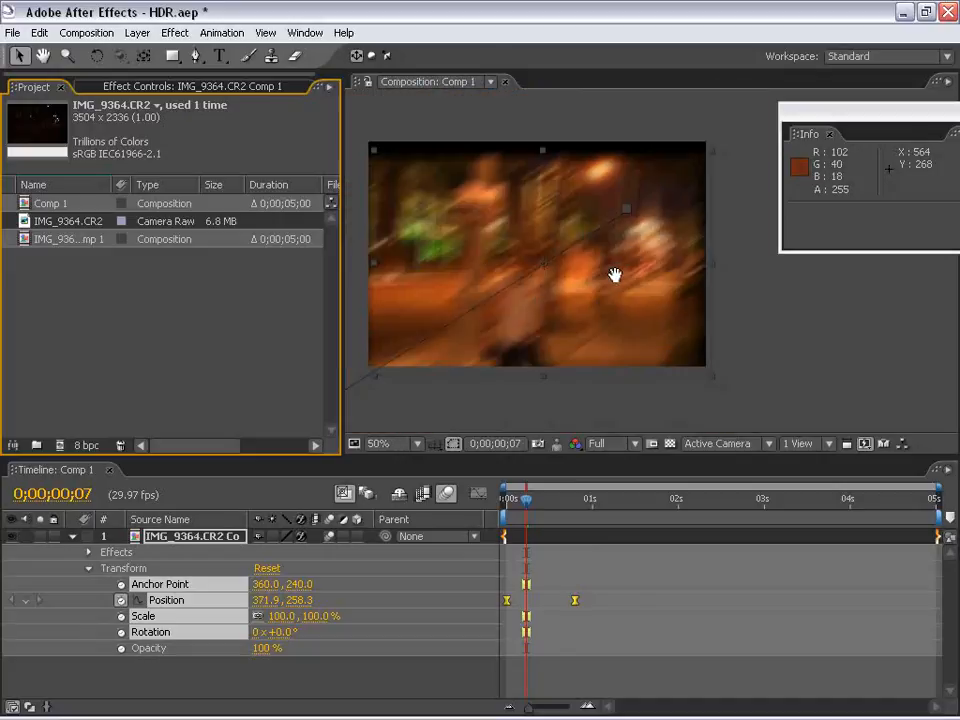
{"action": "left_click_drag", "start_coordinate": [594, 250], "coordinate": [619, 244]}
{"action": "left_click", "coordinate": [619, 244]}
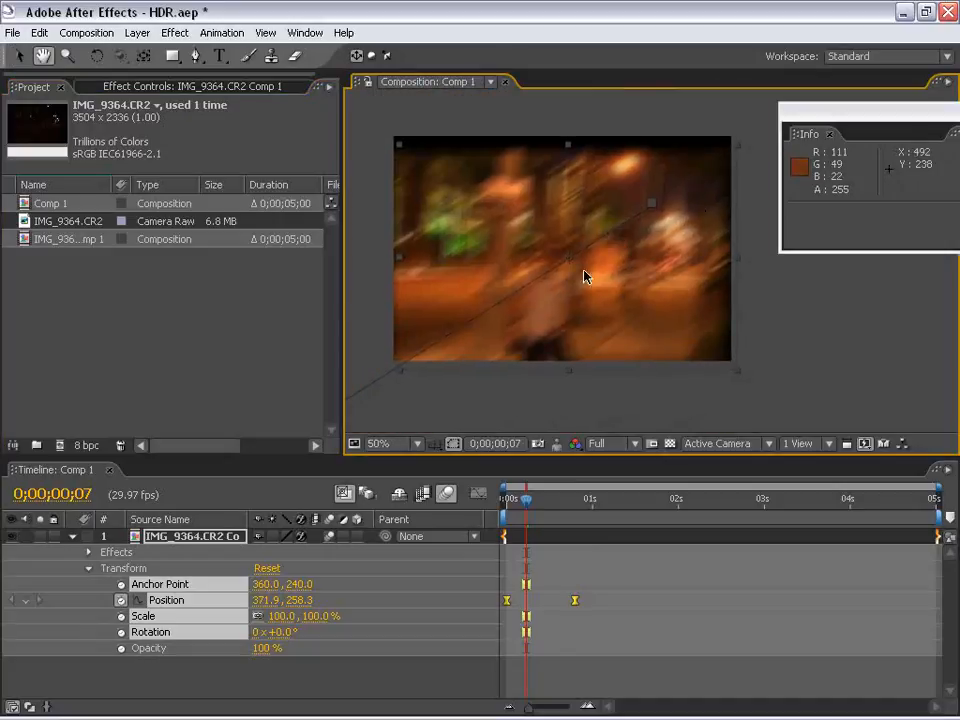
{"action": "left_click", "coordinate": [88, 446]}
{"action": "left_click", "coordinate": [88, 446]}
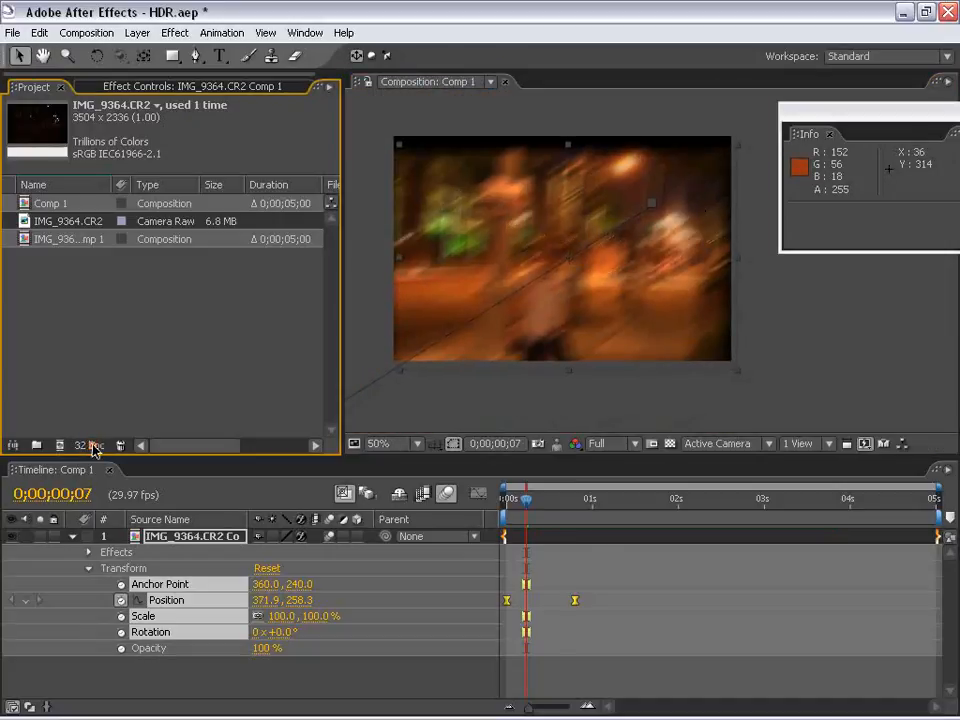
{"action": "left_click", "coordinate": [89, 446]}
{"action": "left_click", "coordinate": [89, 446]}
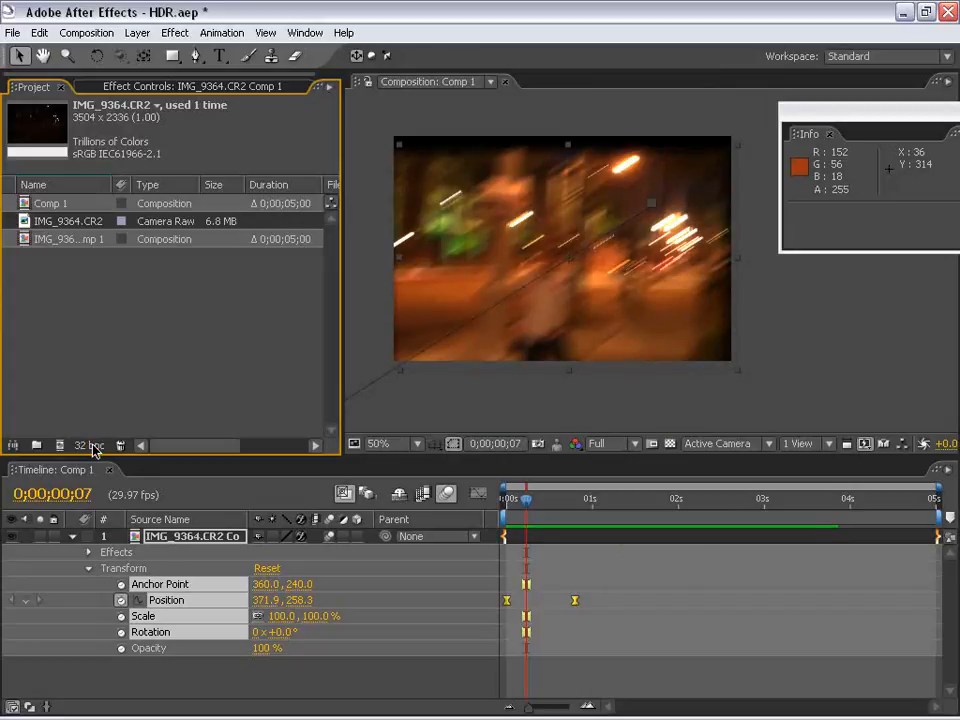
Delete the night street layer from Comp 1 and clear the project item selection
{"action": "mouse_move", "coordinate": [526, 498]}
{"action": "left_mouse_down"}
{"action": "mouse_move", "coordinate": [564, 500]}
{"action": "mouse_move", "coordinate": [512, 500]}
{"action": "left_mouse_up"}
{"action": "left_click", "coordinate": [566, 541]}
{"action": "key", "text": "Delete"}
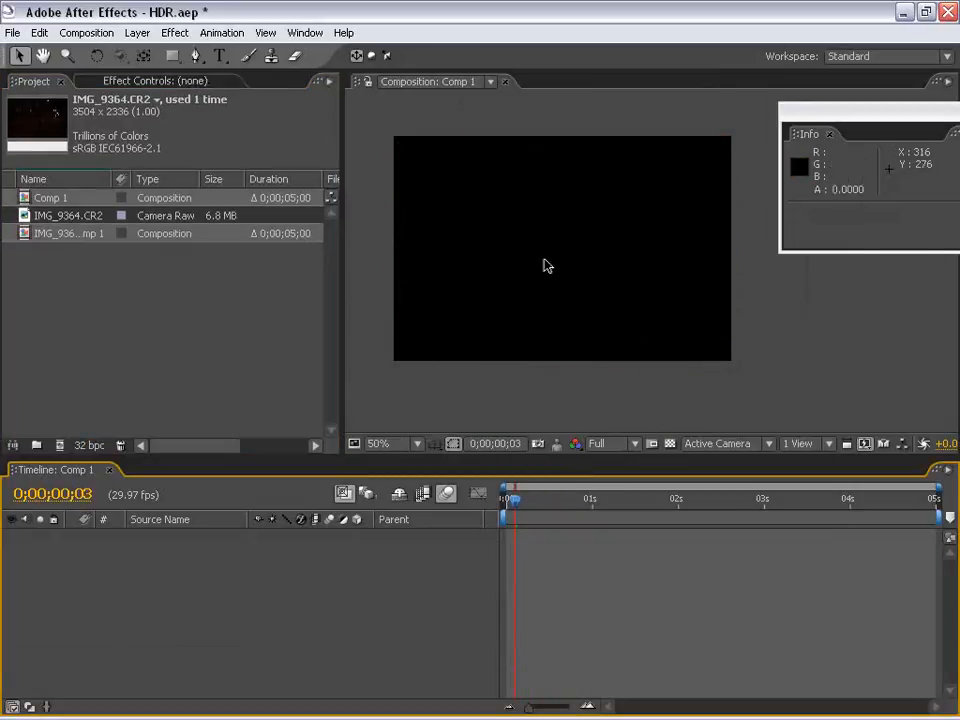
{"action": "key", "text": "space"}
{"action": "left_click_drag", "start_coordinate": [545, 250], "coordinate": [552, 274]}
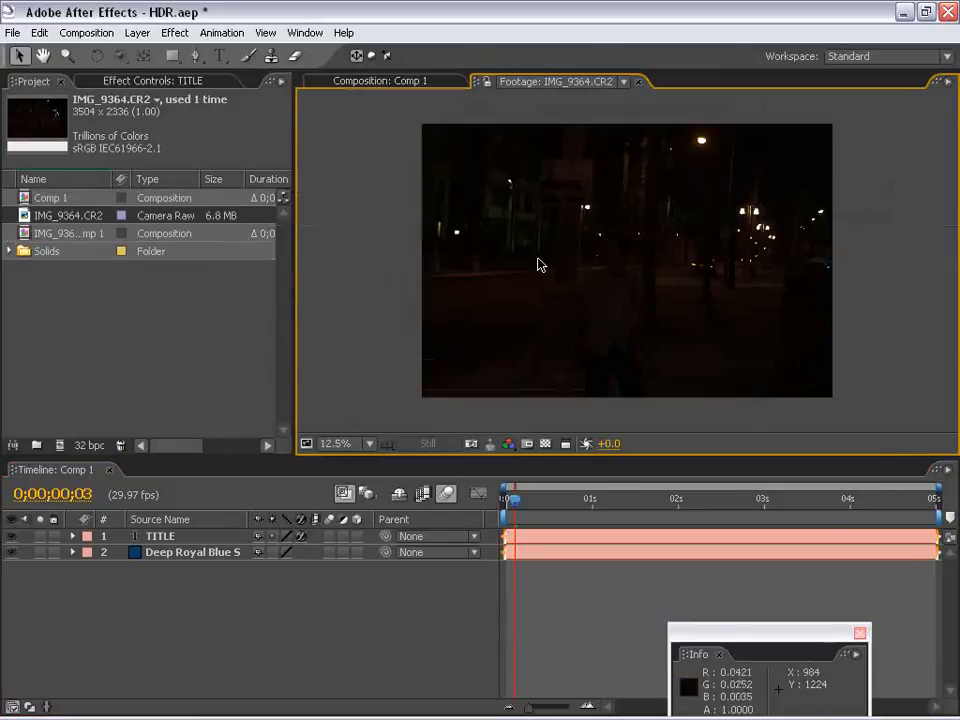
{"action": "left_click", "coordinate": [168, 343]}
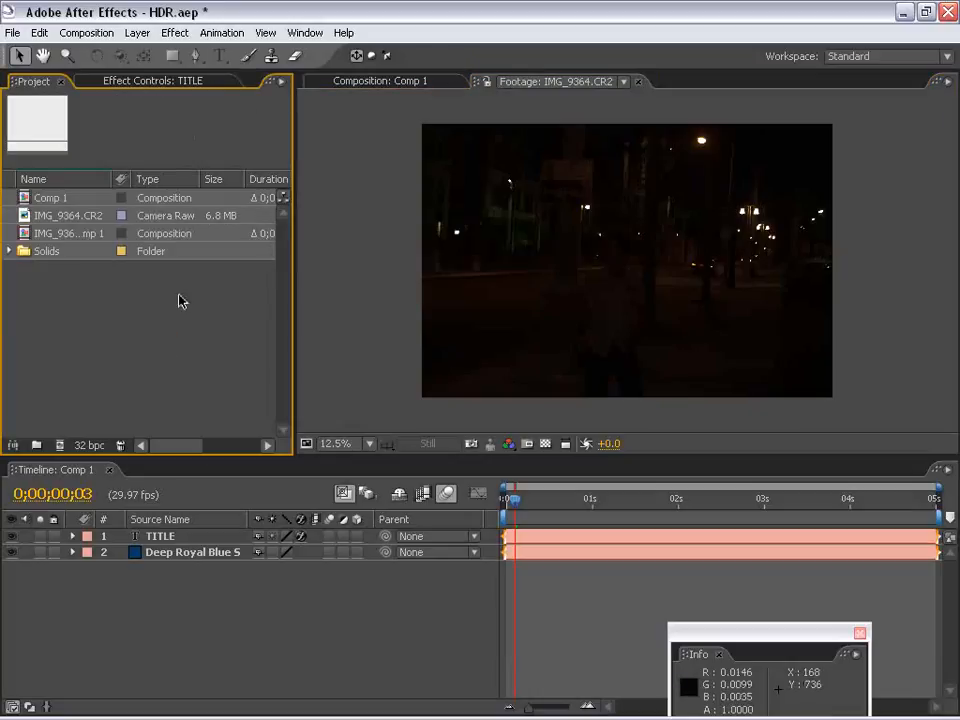
Switch to the 20D folder in Windows Explorer and view the pool exposures from IMG_6107.CR2 onward in the RAW Image Viewer
{"action": "key", "text": "alt+Tab"}
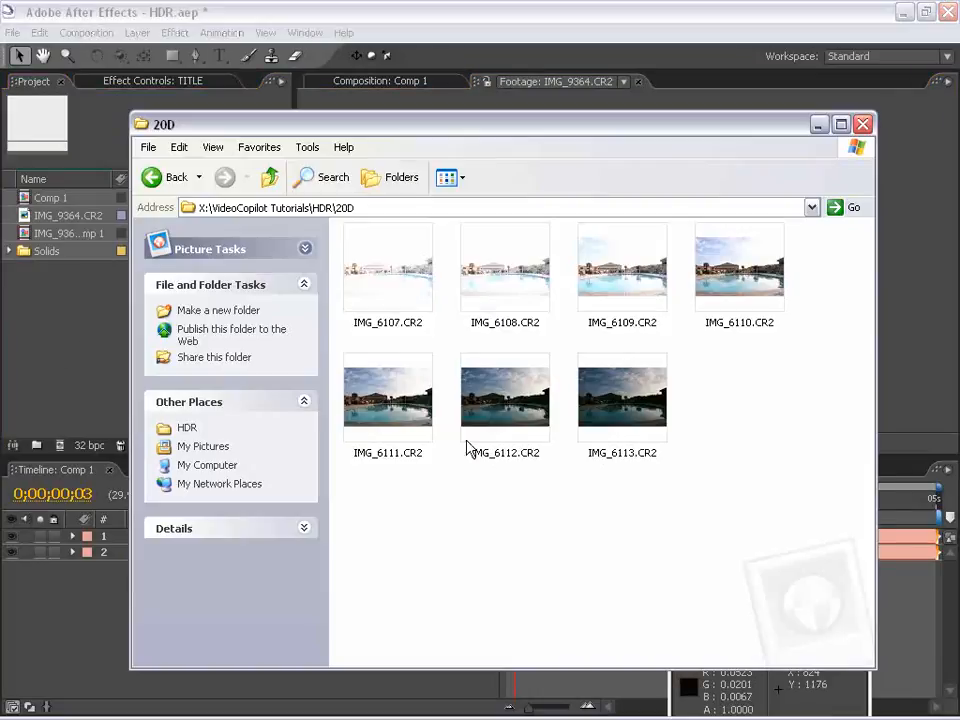
{"action": "left_click", "coordinate": [497, 467]}
{"action": "double_click", "coordinate": [381, 276]}
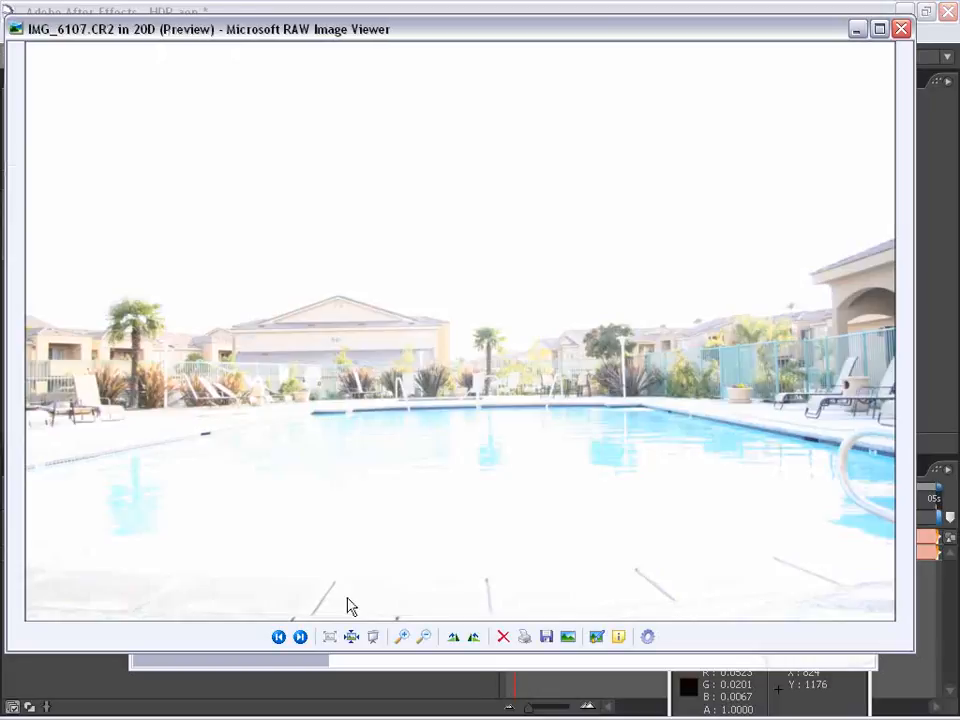
{"action": "left_click", "coordinate": [300, 637]}
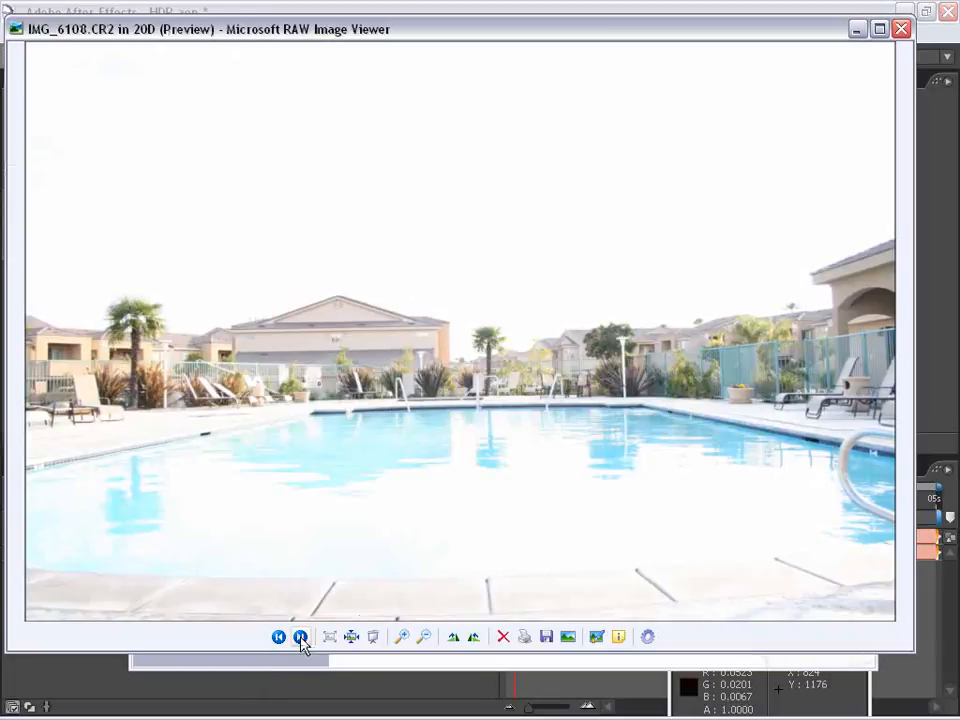
{"action": "left_click", "coordinate": [300, 637]}
{"action": "left_click", "coordinate": [300, 637]}
{"action": "left_click", "coordinate": [300, 637]}
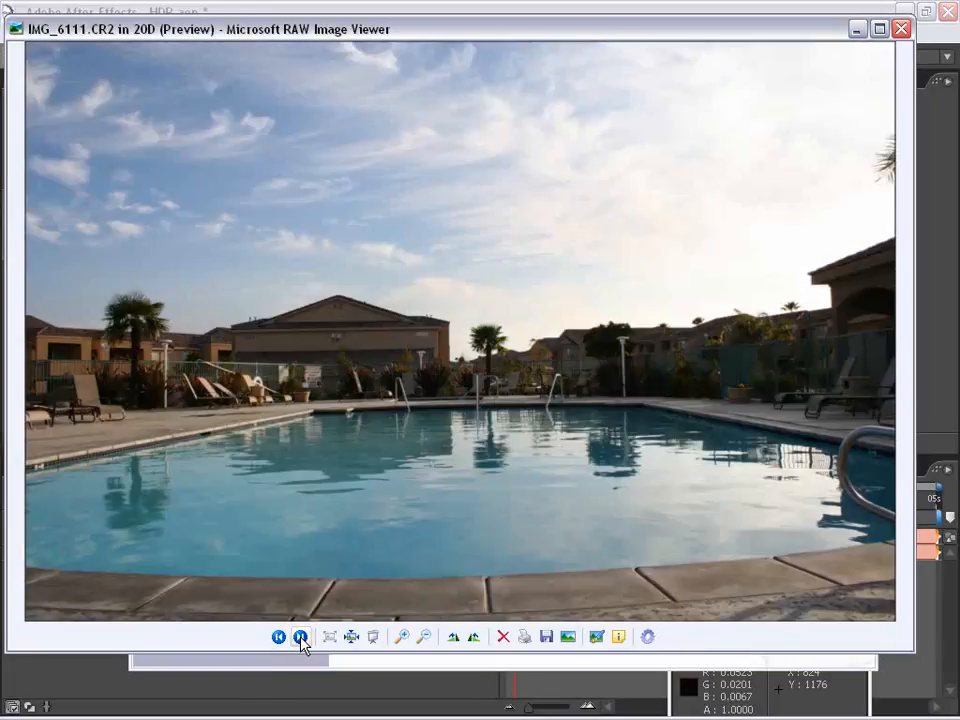
{"action": "left_click", "coordinate": [300, 637]}
{"action": "left_click", "coordinate": [300, 637]}
{"action": "left_click", "coordinate": [300, 637]}
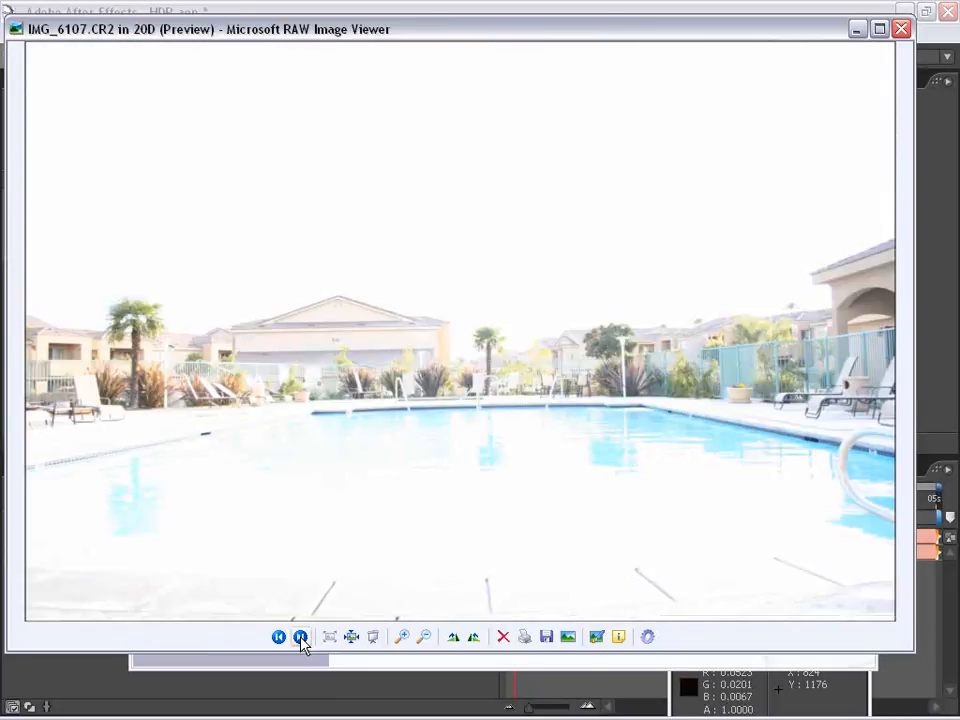
{"action": "left_click", "coordinate": [282, 637]}
{"action": "left_click", "coordinate": [901, 28]}
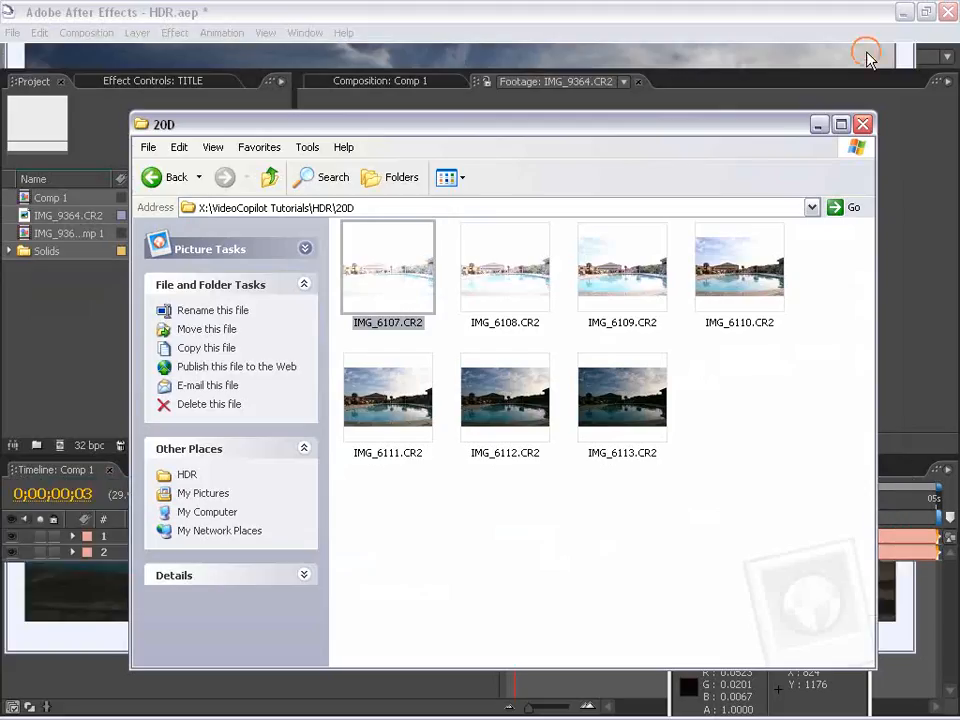
Examine the bracketed pool photos in the 20D folder, going through the dark, middle and bright exposures
{"action": "left_click", "coordinate": [664, 489]}
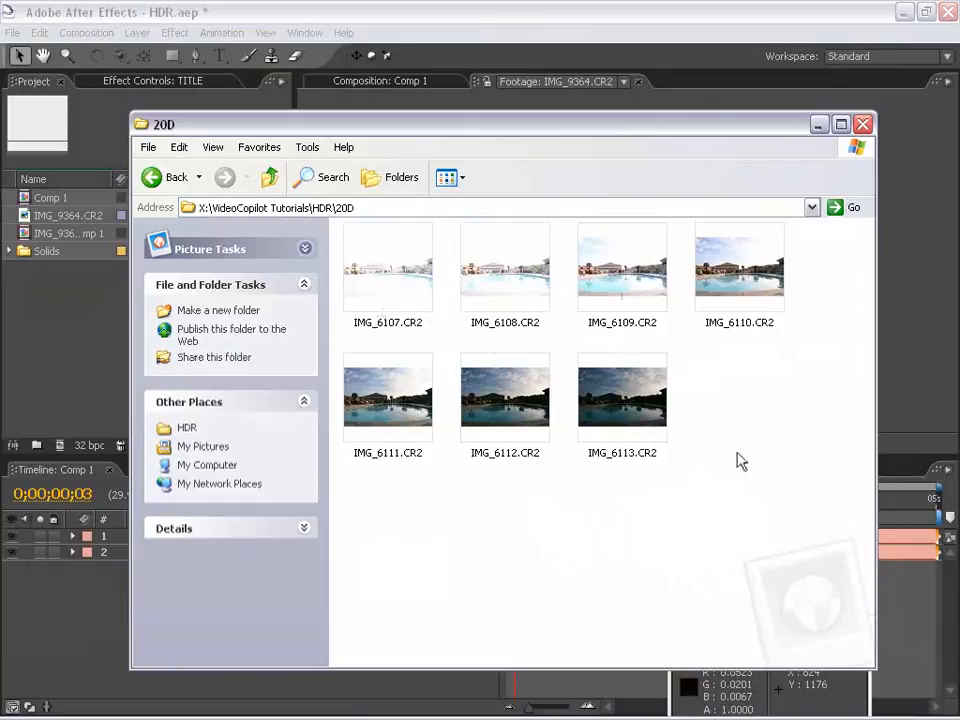
{"action": "left_click_drag", "start_coordinate": [725, 488], "coordinate": [364, 240]}
{"action": "left_click", "coordinate": [523, 527]}
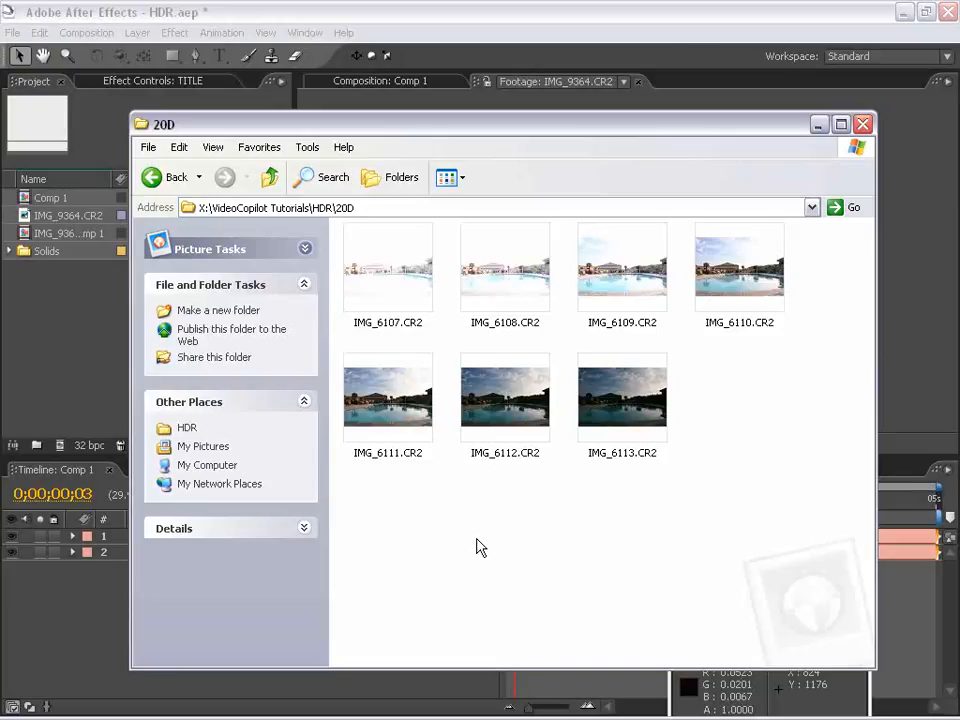
{"action": "left_click", "coordinate": [613, 425]}
{"action": "left_click", "coordinate": [470, 405]}
{"action": "left_click", "coordinate": [390, 395]}
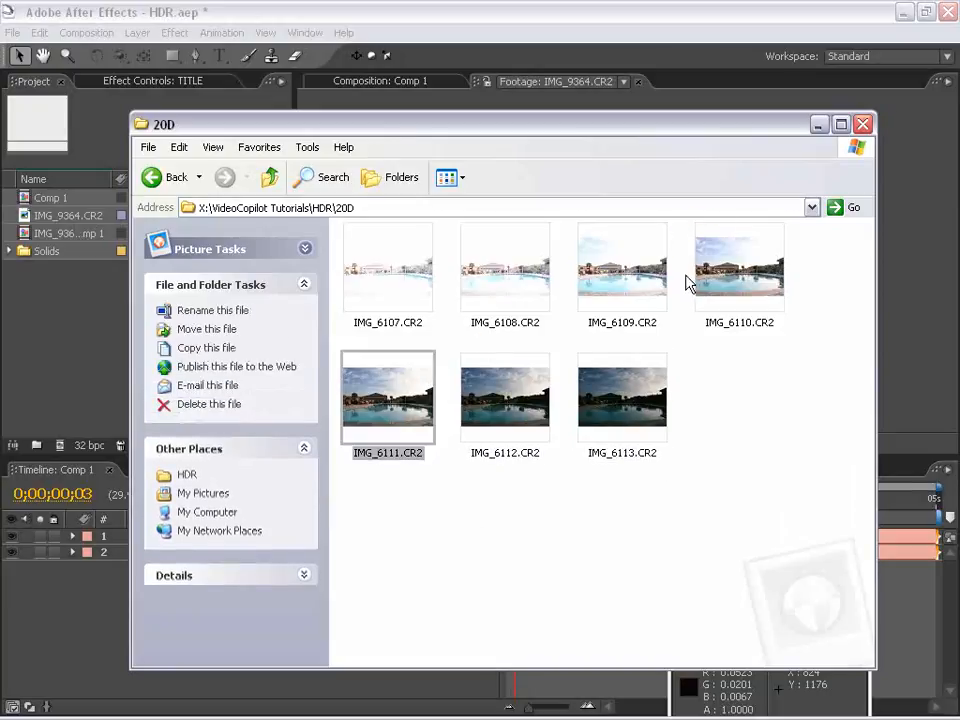
{"action": "left_click", "coordinate": [705, 270]}
{"action": "left_click", "coordinate": [618, 257]}
{"action": "left_click", "coordinate": [500, 248]}
{"action": "left_click", "coordinate": [381, 413]}
{"action": "left_click", "coordinate": [466, 414]}
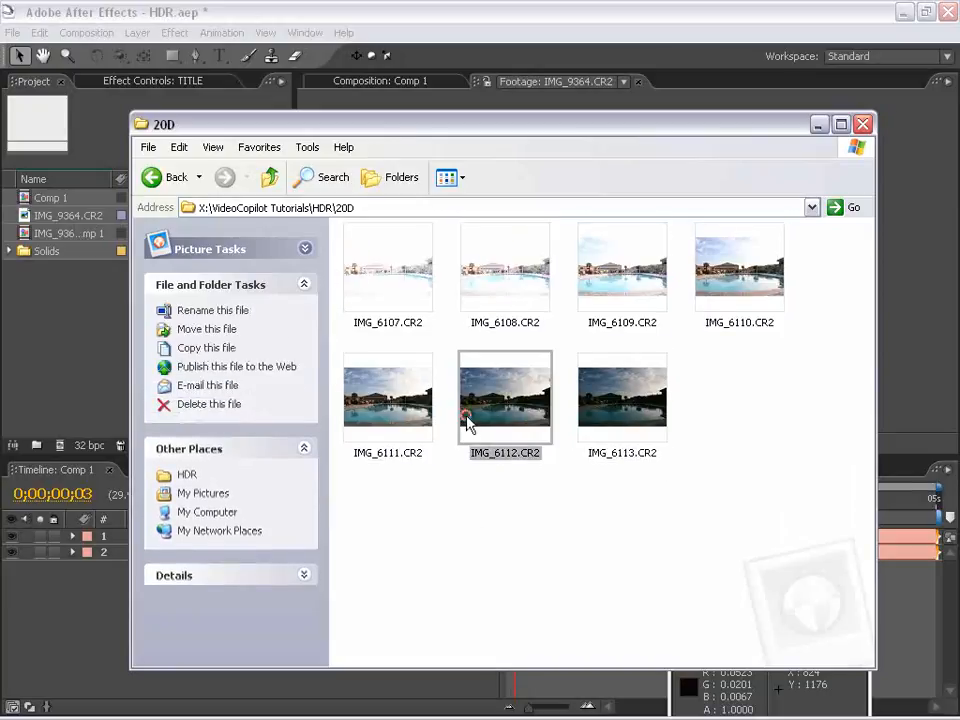
{"action": "left_click", "coordinate": [620, 412]}
{"action": "left_click", "coordinate": [711, 504]}
{"action": "left_click_drag", "start_coordinate": [789, 529], "coordinate": [383, 268]}
{"action": "left_click_drag", "start_coordinate": [829, 529], "coordinate": [376, 262]}
{"action": "left_click", "coordinate": [760, 519]}
{"action": "key", "text": "ctrl+a"}
{"action": "left_click", "coordinate": [529, 538]}
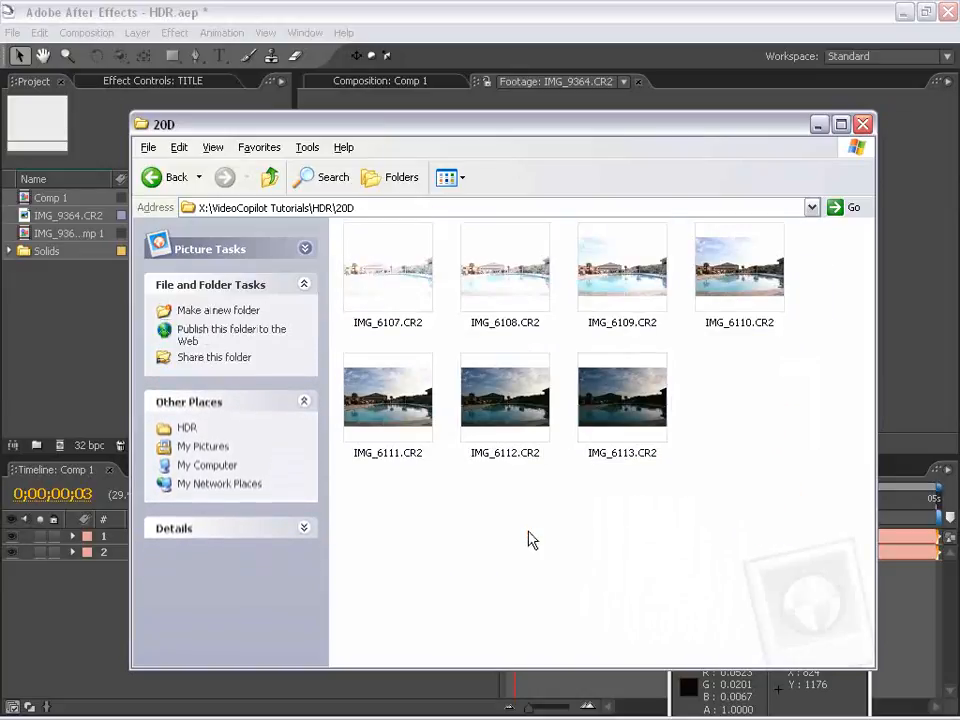
Switch to Photoshop and load the seven exposures IMG_6107.CR2 to IMG_6113.CR2 from the 20D folder into Merge to HDR
{"action": "key", "text": "alt+Tab"}
{"action": "key", "text": "alt+Tab"}
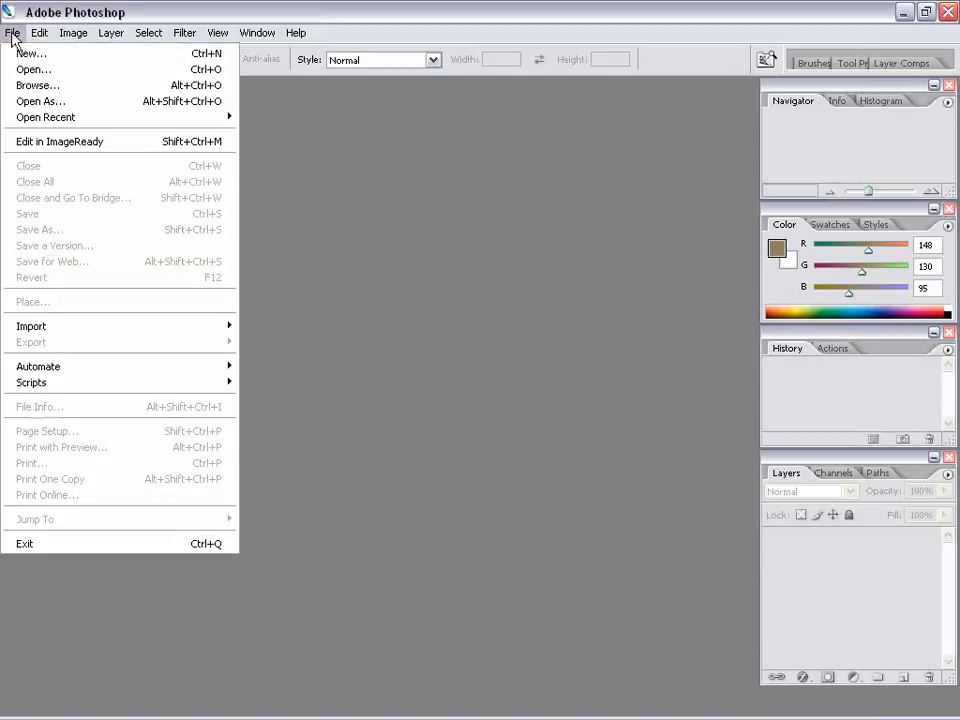
{"action": "left_click", "coordinate": [30, 368]}
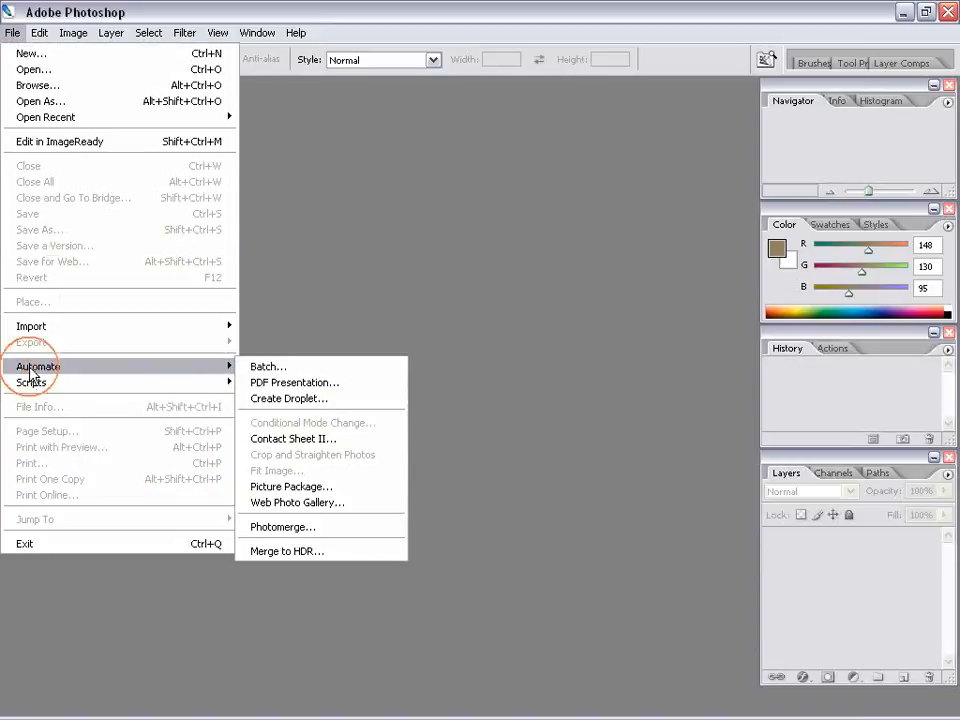
{"action": "left_click", "coordinate": [316, 554]}
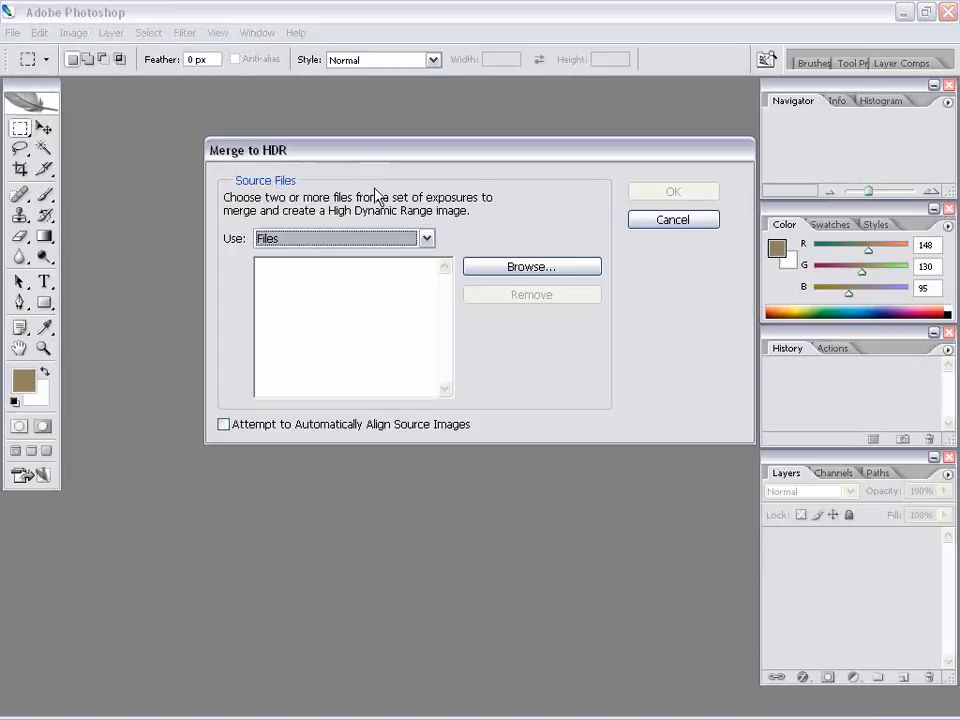
{"action": "left_click", "coordinate": [527, 270]}
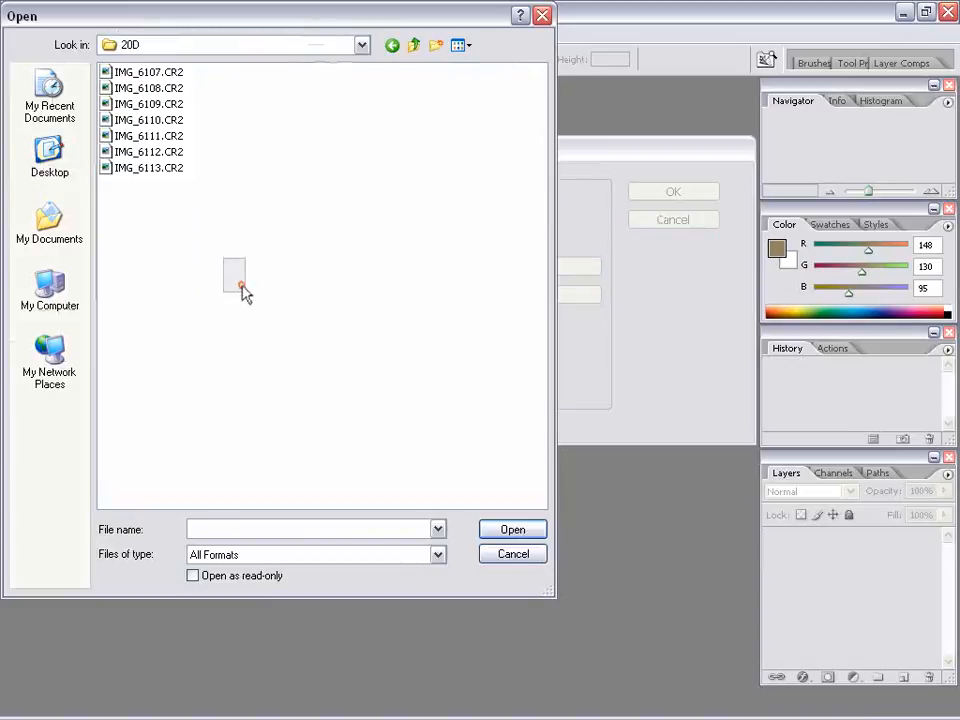
{"action": "left_click_drag", "start_coordinate": [243, 290], "coordinate": [154, 60]}
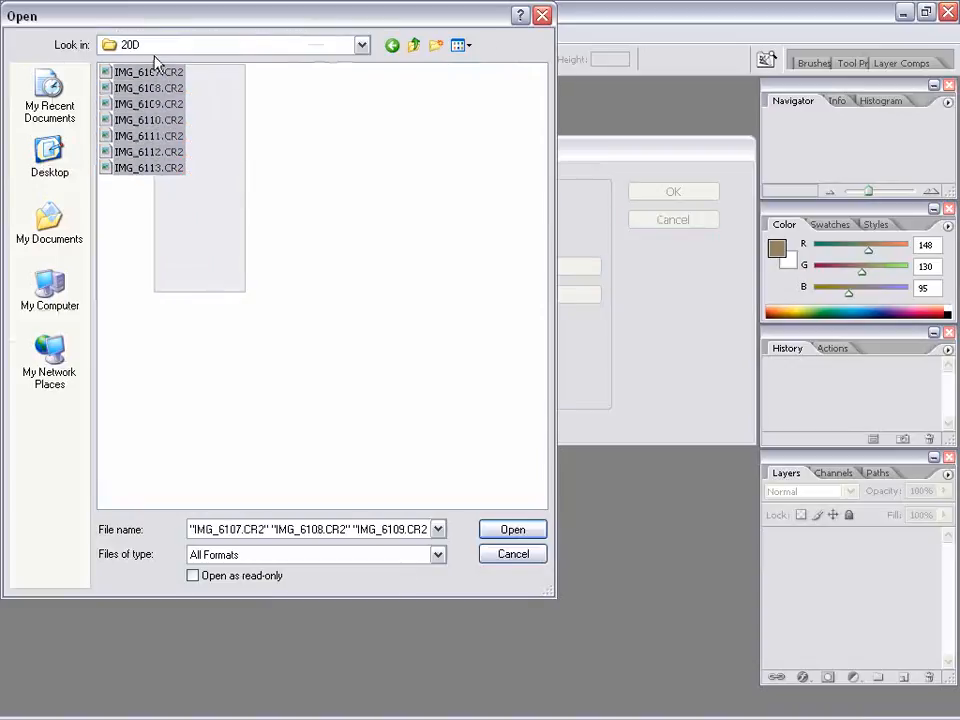
{"action": "left_click_drag", "start_coordinate": [189, 183], "coordinate": [135, 71]}
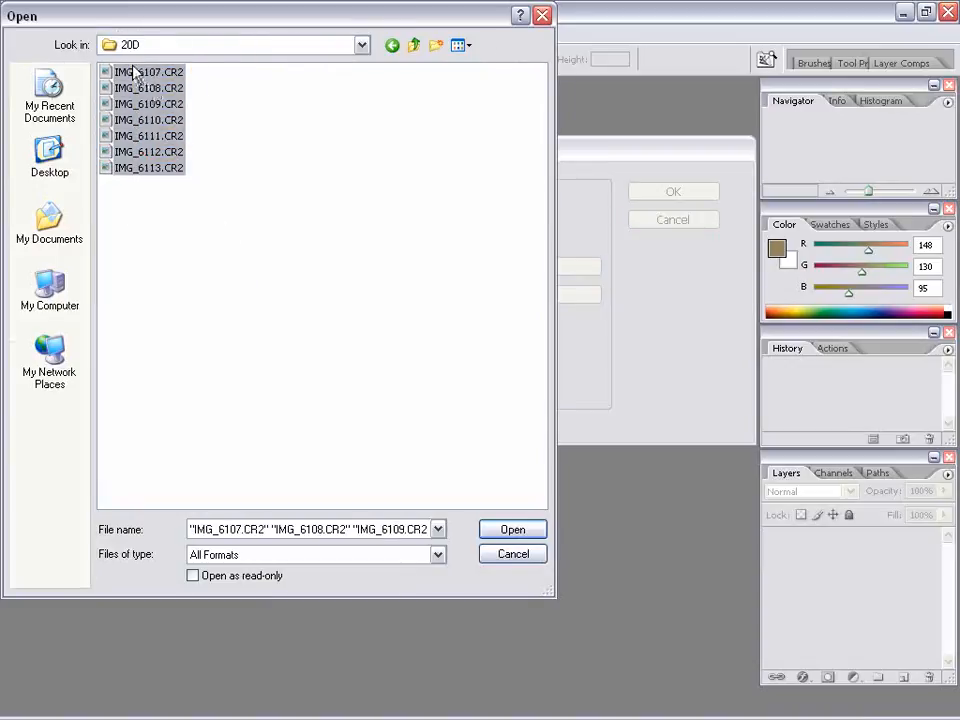
{"action": "left_click", "coordinate": [512, 530]}
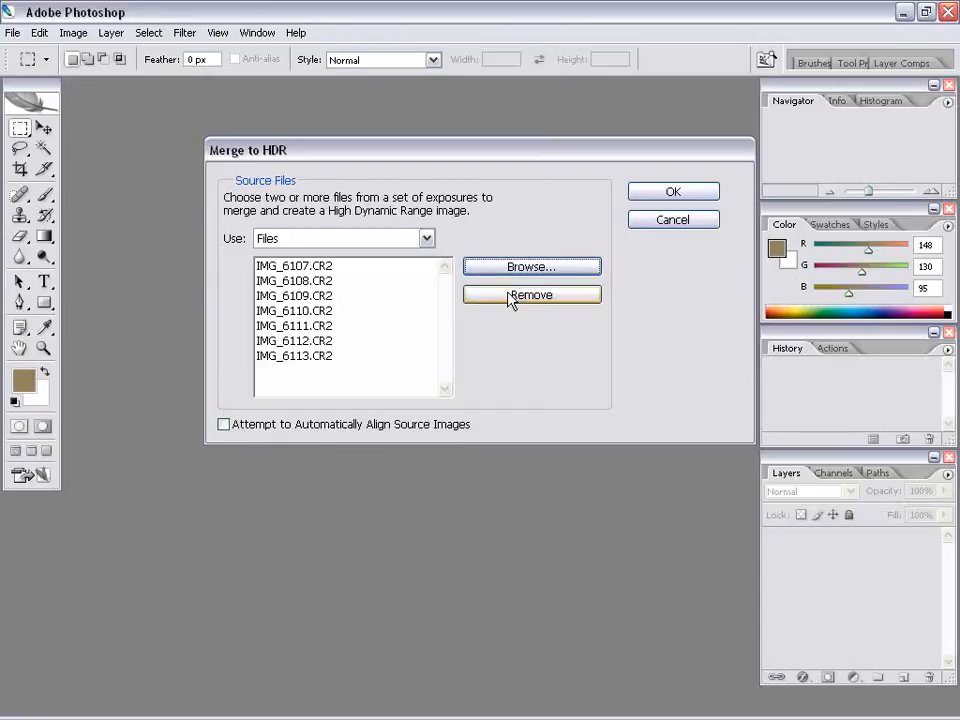
Merge the loaded exposures into a 32 Bit/Channel image, shifting the white point preview slightly to brighten the pool photo
{"action": "left_click", "coordinate": [679, 195]}
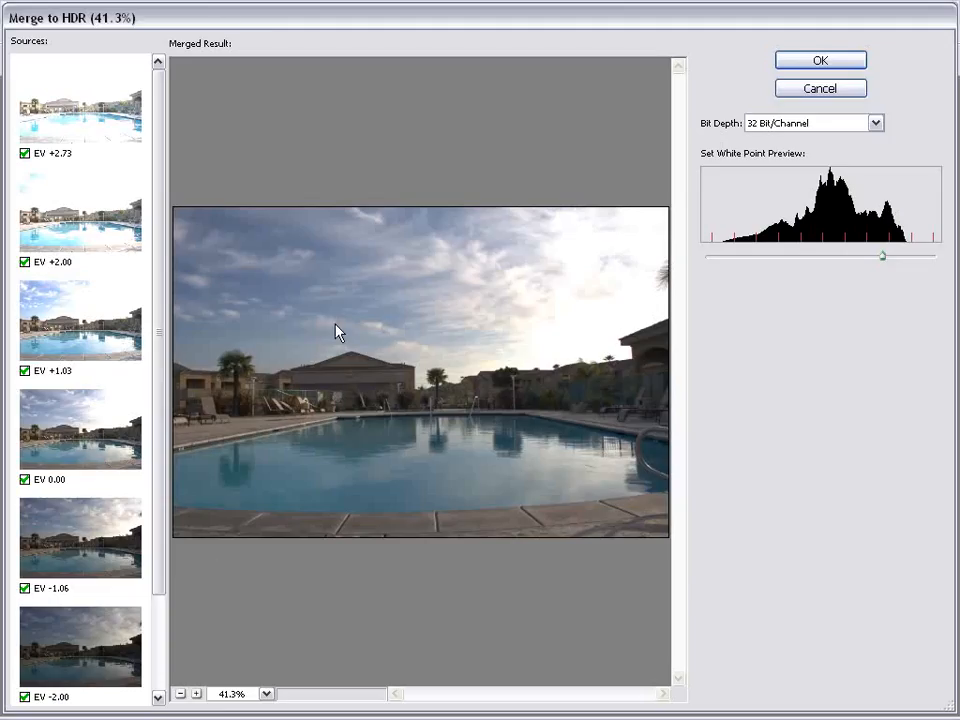
{"action": "mouse_move", "coordinate": [880, 257]}
{"action": "left_mouse_down"}
{"action": "mouse_move", "coordinate": [840, 254]}
{"action": "mouse_move", "coordinate": [866, 266]}
{"action": "left_mouse_up"}
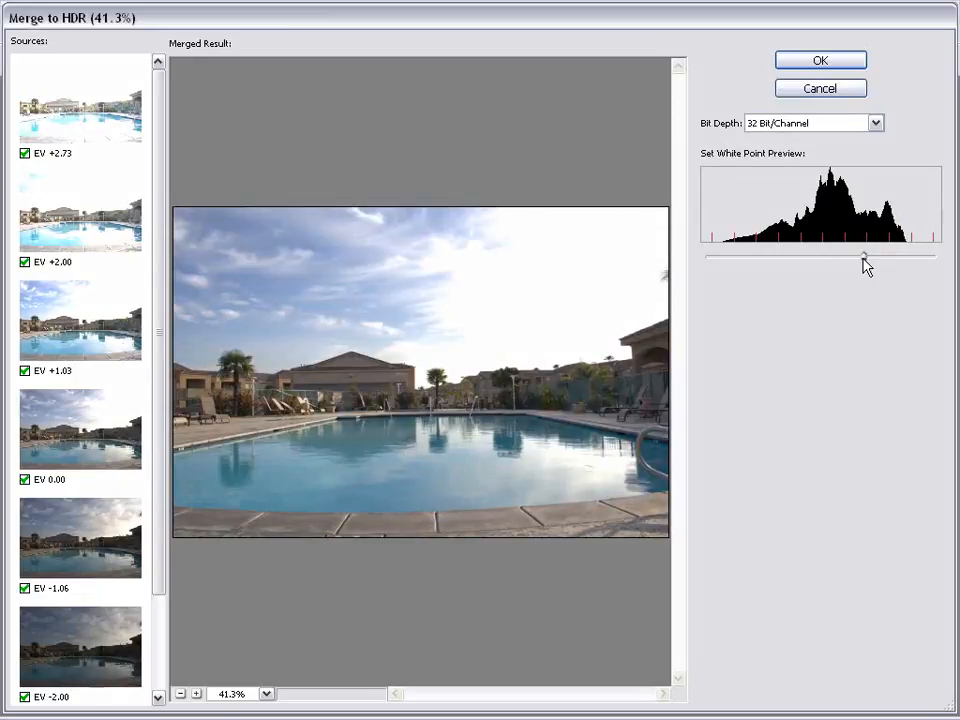
{"action": "left_click", "coordinate": [822, 62]}
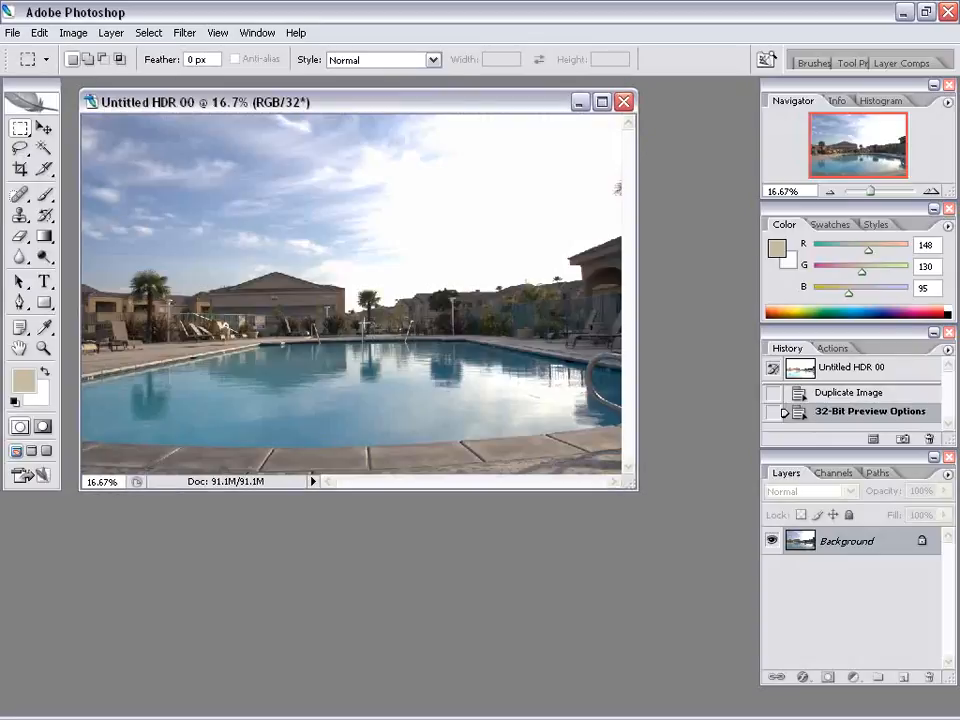
Save the merged pool image as Untitled HDR 00 in OpenEXR format in the Footage folder
{"action": "left_click", "coordinate": [13, 33]}
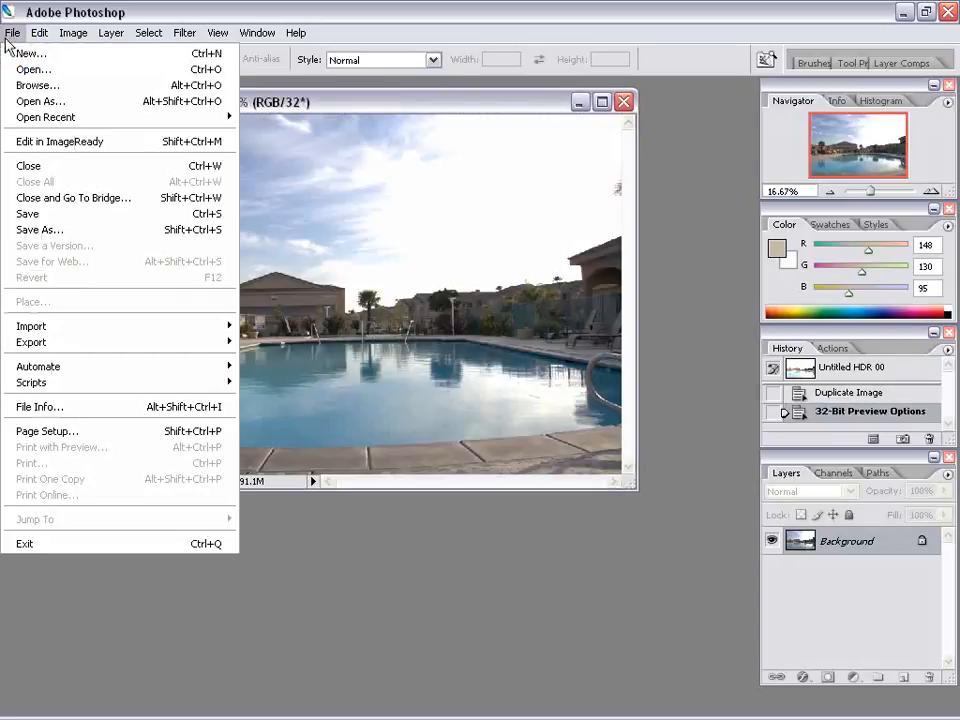
{"action": "left_click", "coordinate": [48, 229]}
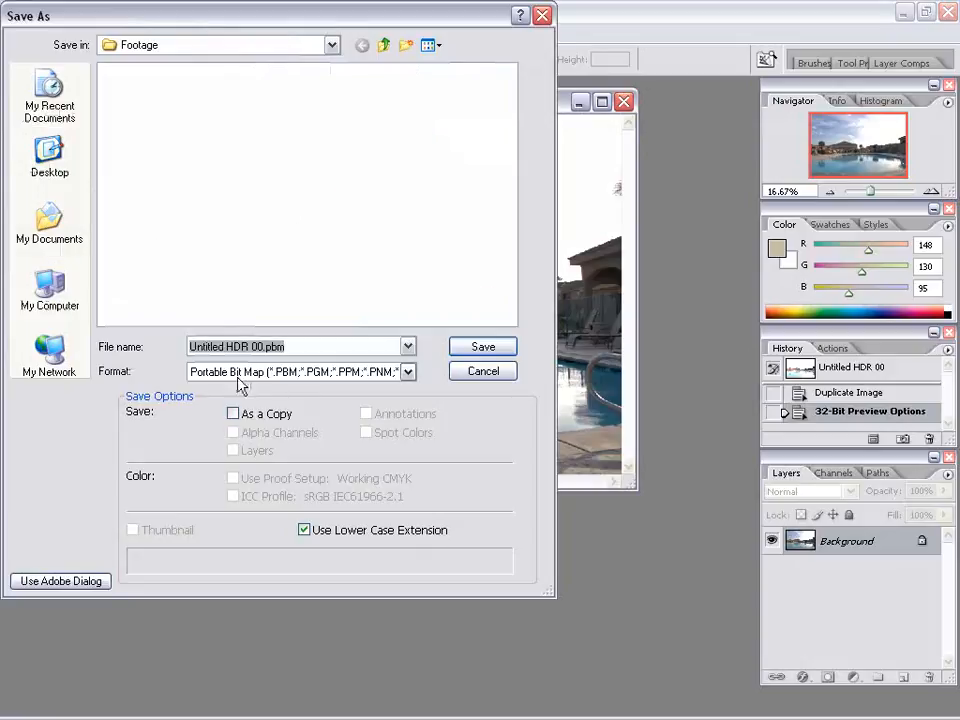
{"action": "left_click", "coordinate": [408, 371]}
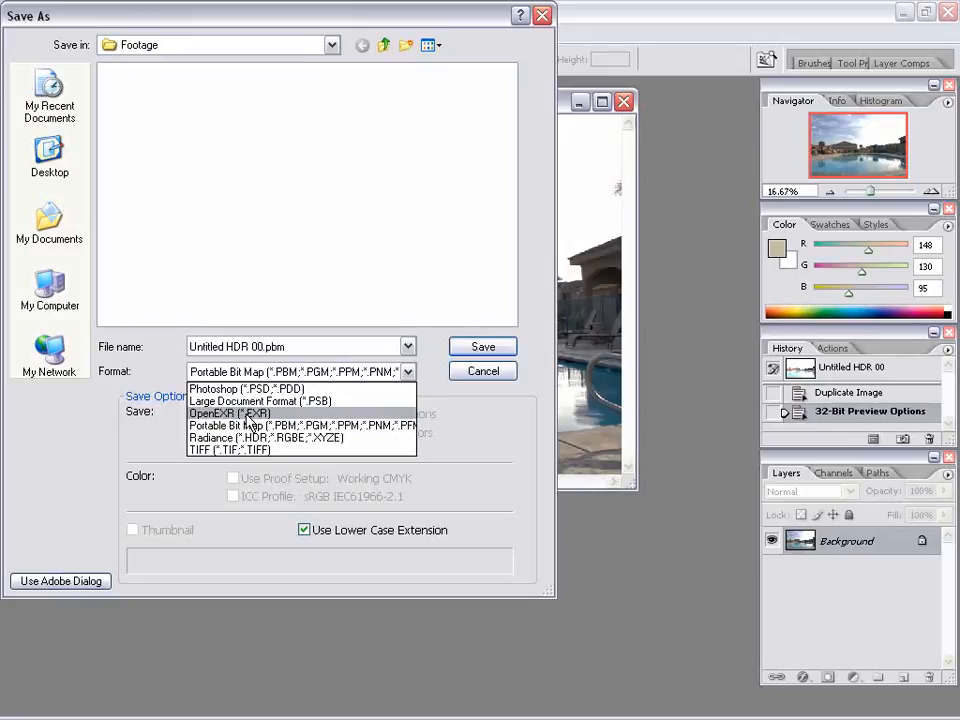
{"action": "left_click", "coordinate": [249, 413]}
{"action": "left_click", "coordinate": [490, 347]}
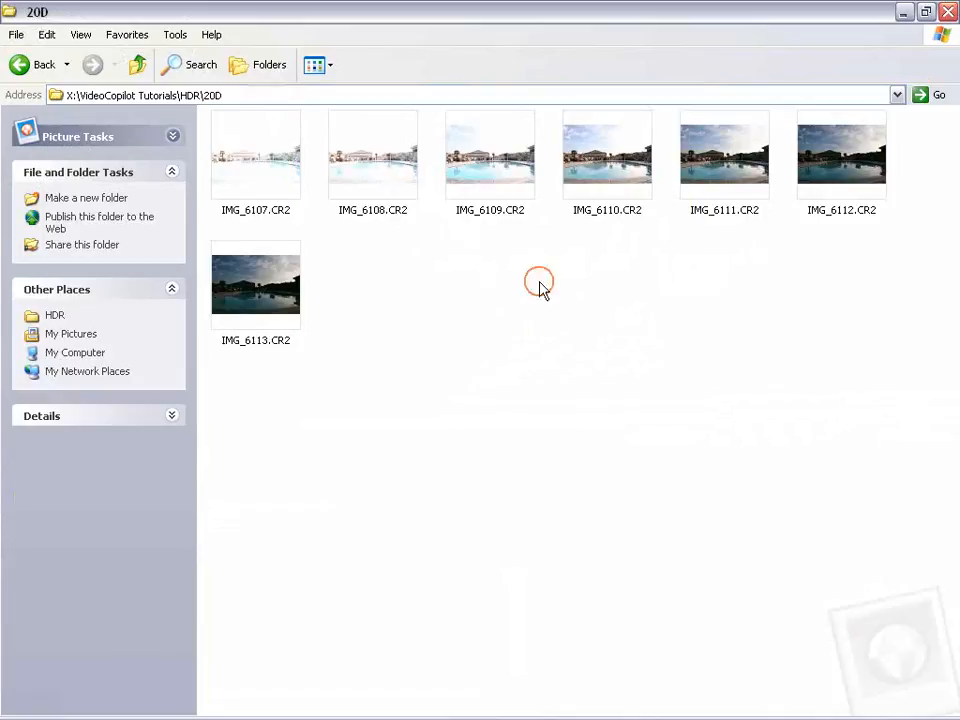
Switch to the 20D folder in Windows Explorer, view IMG_6110.CR2 in the RAW Image Viewer and close the viewer
{"action": "double_click", "coordinate": [588, 180]}
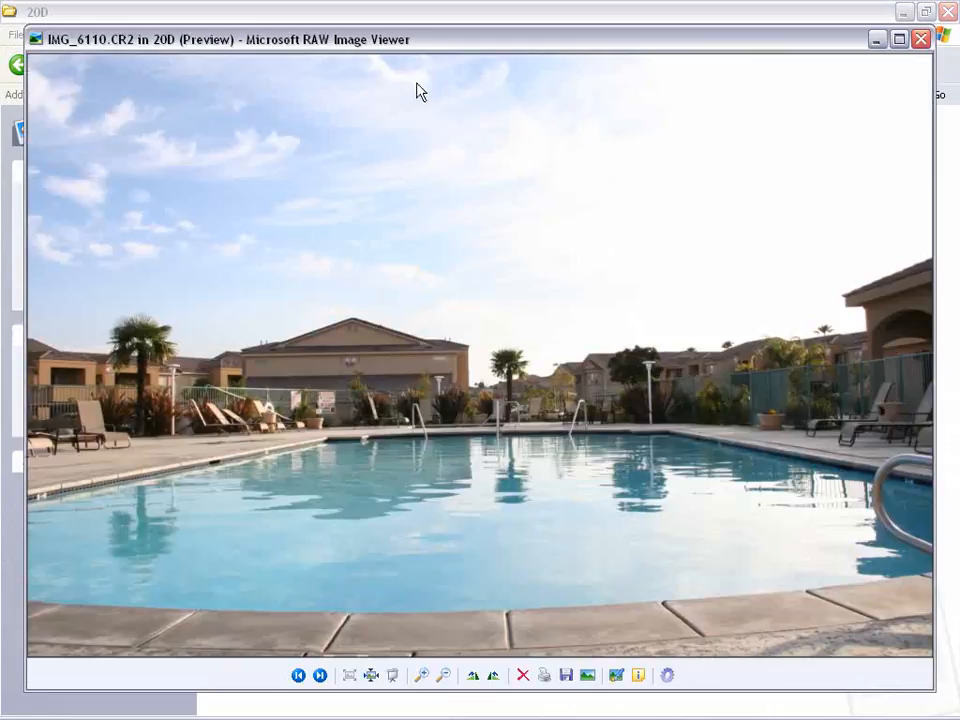
{"action": "left_click", "coordinate": [329, 40]}
{"action": "left_click", "coordinate": [243, 38]}
{"action": "left_click_drag", "start_coordinate": [183, 48], "coordinate": [170, 36]}
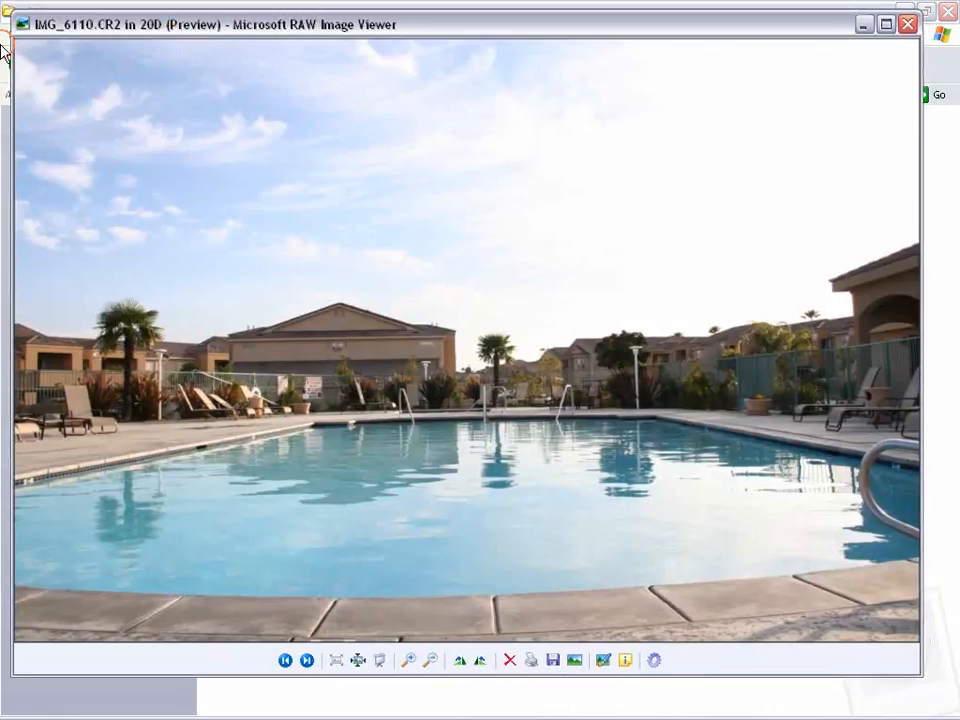
{"action": "left_click", "coordinate": [907, 23]}
Switch to Internet Explorer and search the Microsoft website for "raw viewer"
{"action": "key", "text": "alt+Tab"}
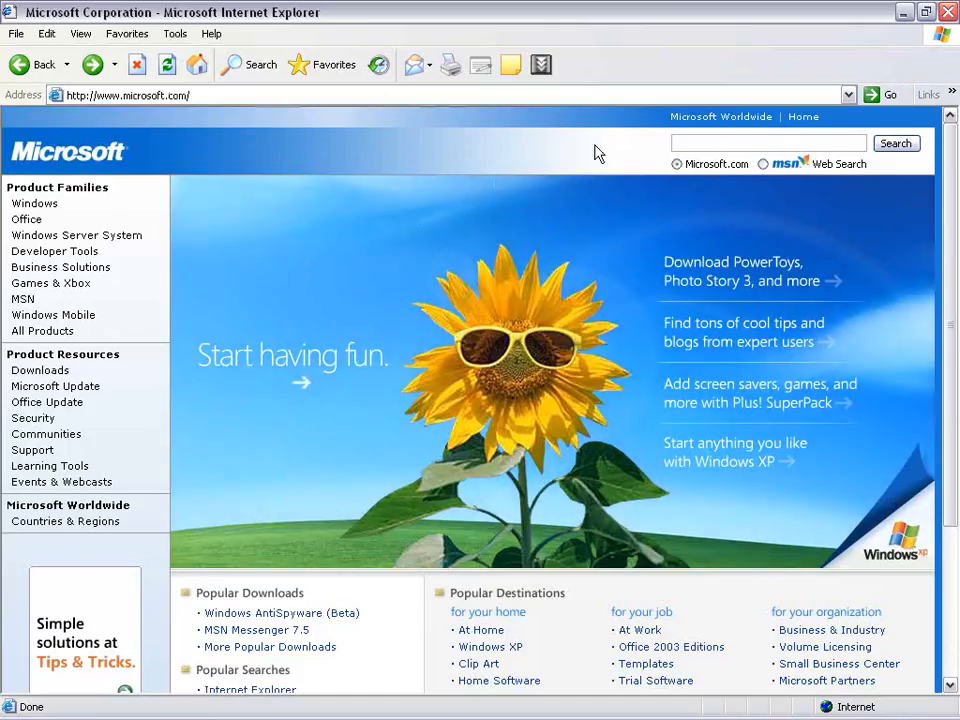
{"action": "left_click", "coordinate": [707, 143]}
{"action": "type", "text": "ra"}
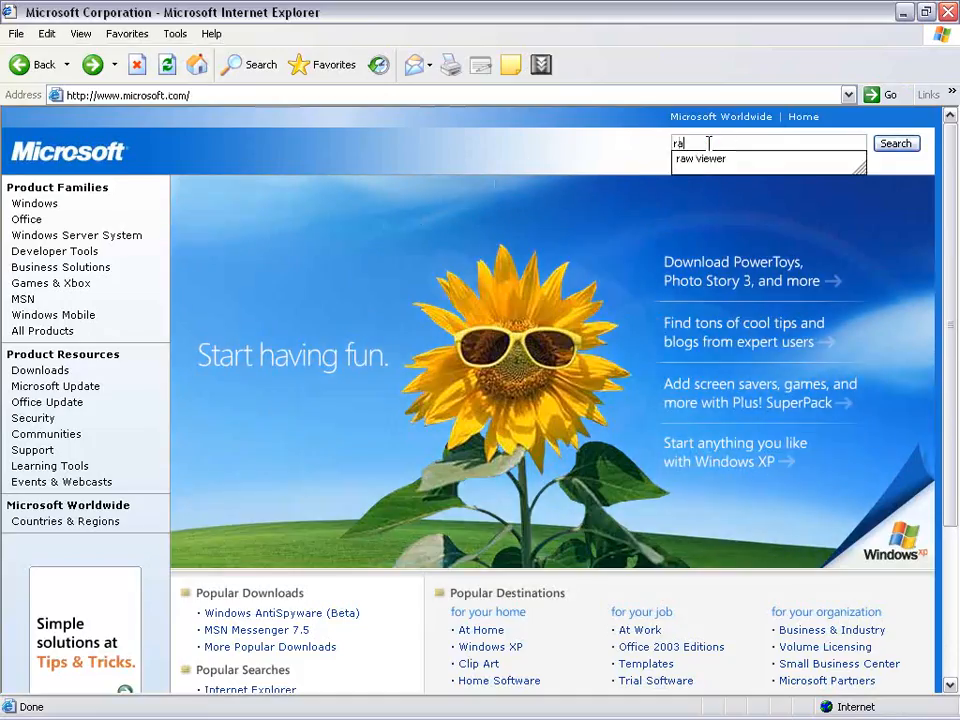
{"action": "key", "text": "Down"}
{"action": "key", "text": "Return"}
{"action": "left_click", "coordinate": [900, 147]}
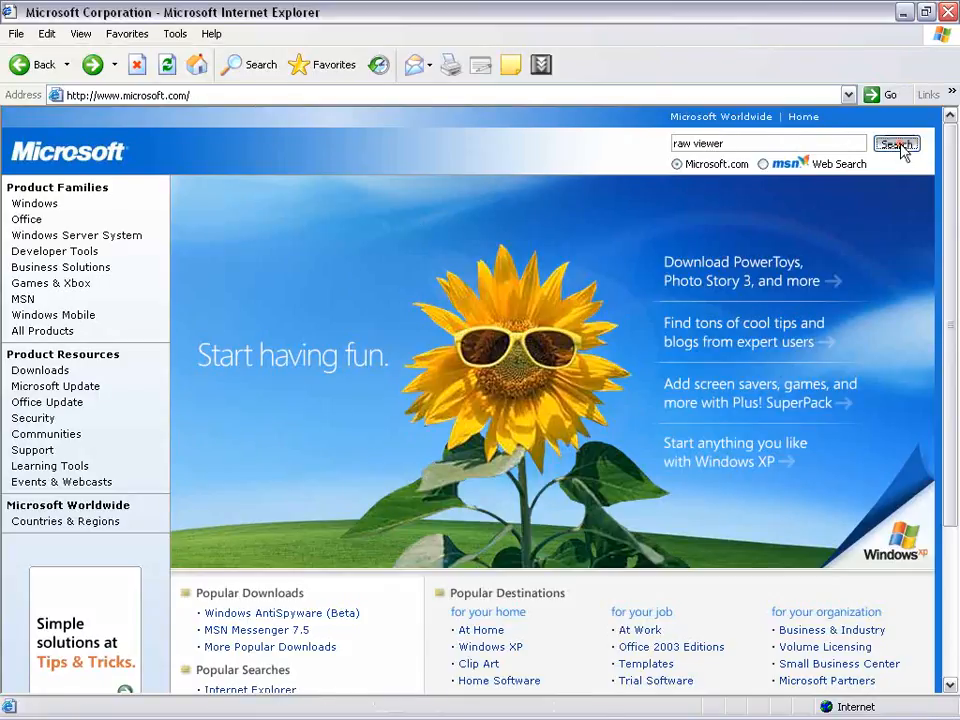